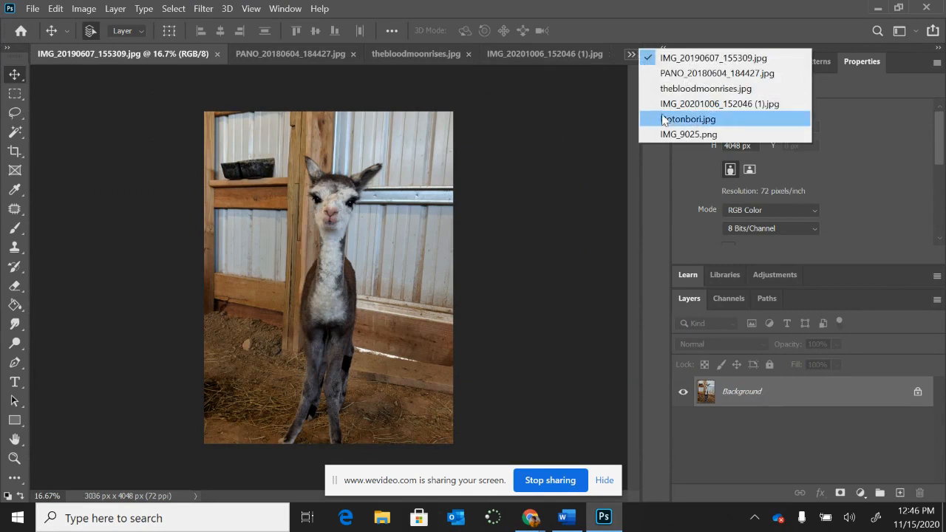
Switch to the Dotonbori.jpg image
click(662, 121)
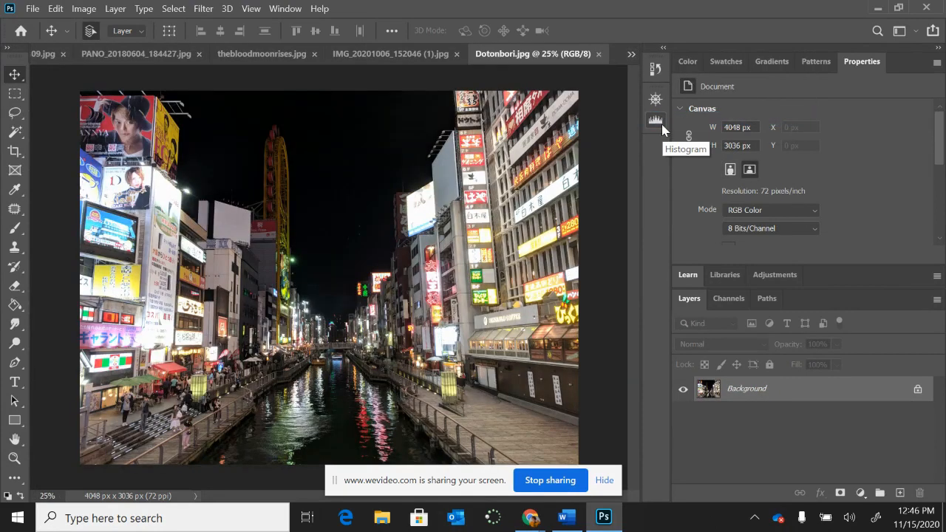
click(176, 10)
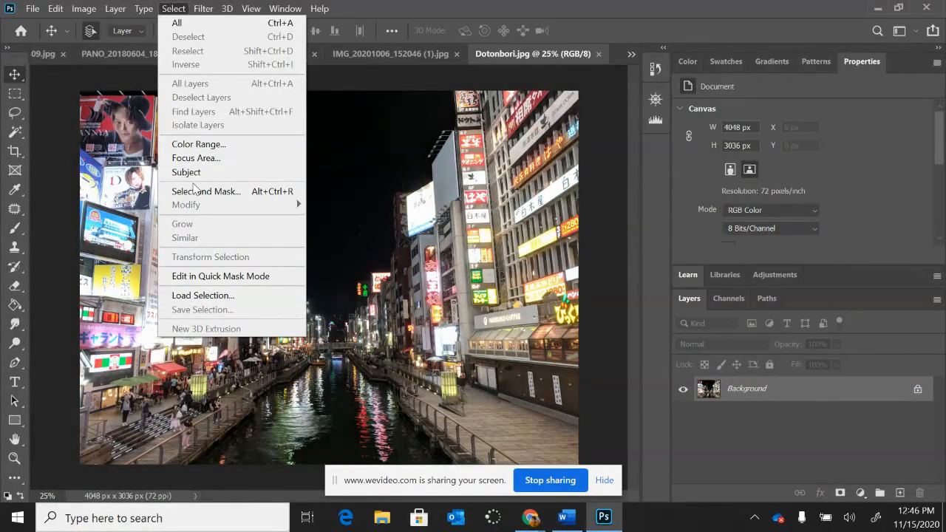
click(196, 172)
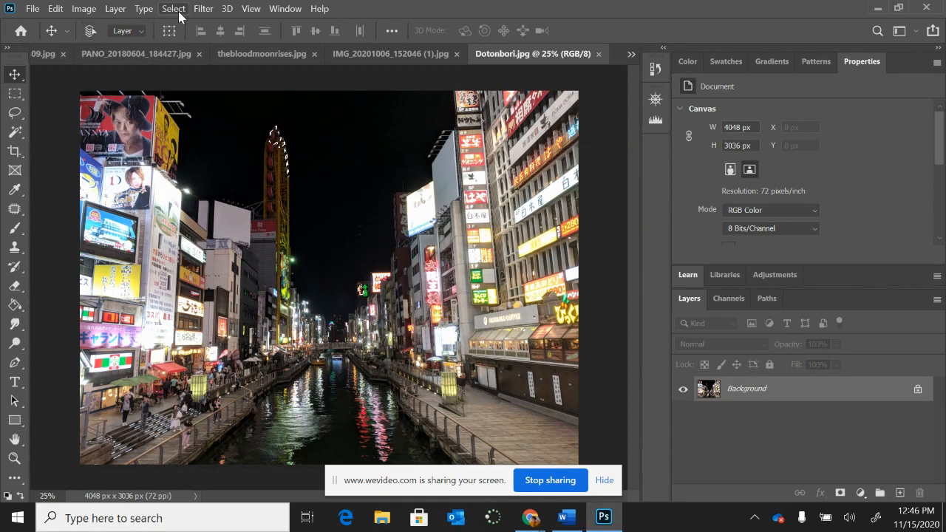
key(ctrl+d)
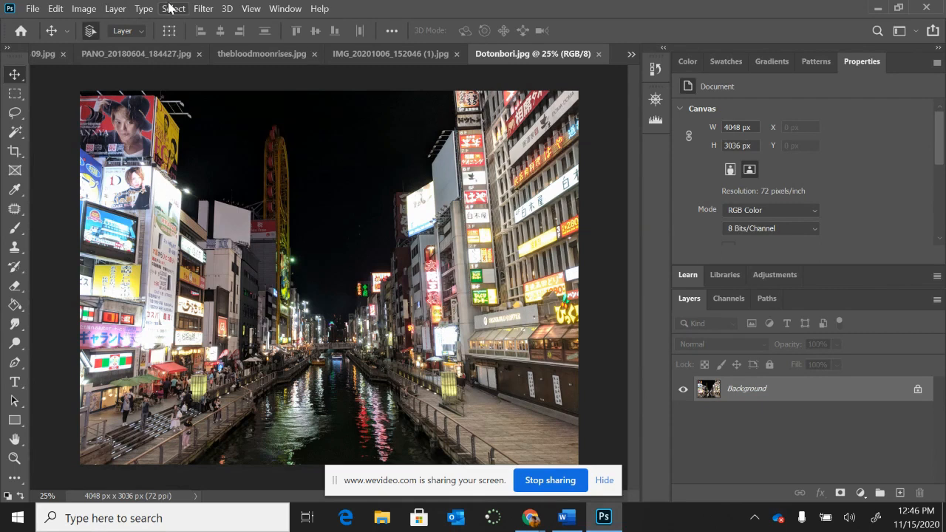
Select the dark night sky by Color Range, using Sampled Colors with a fuzziness of 151
click(170, 8)
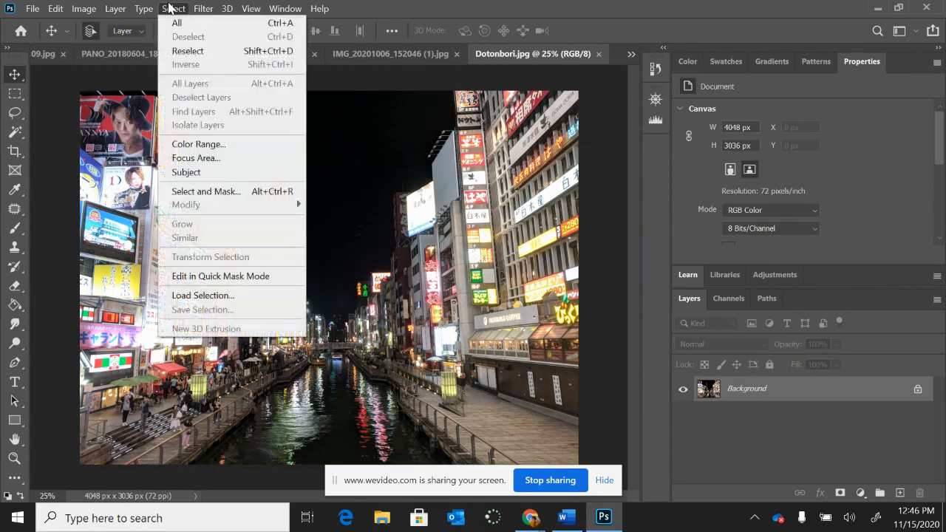
click(196, 146)
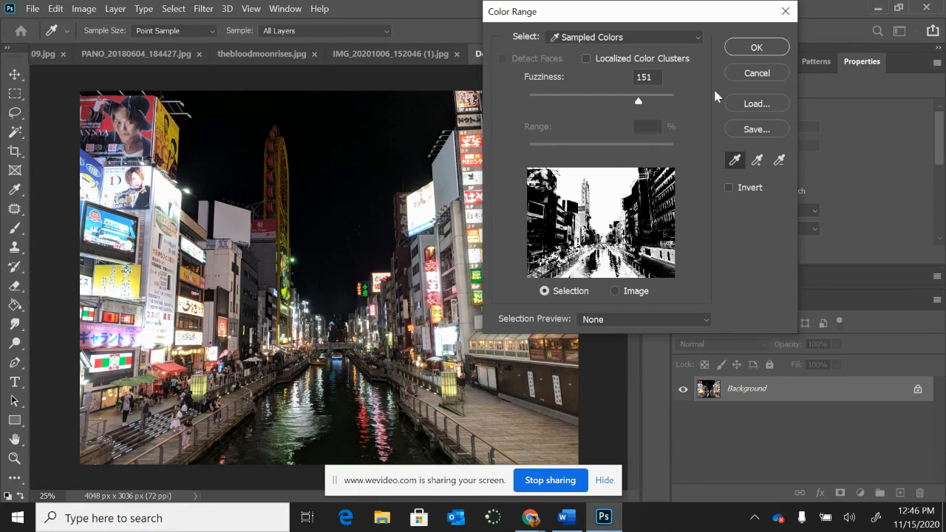
click(754, 49)
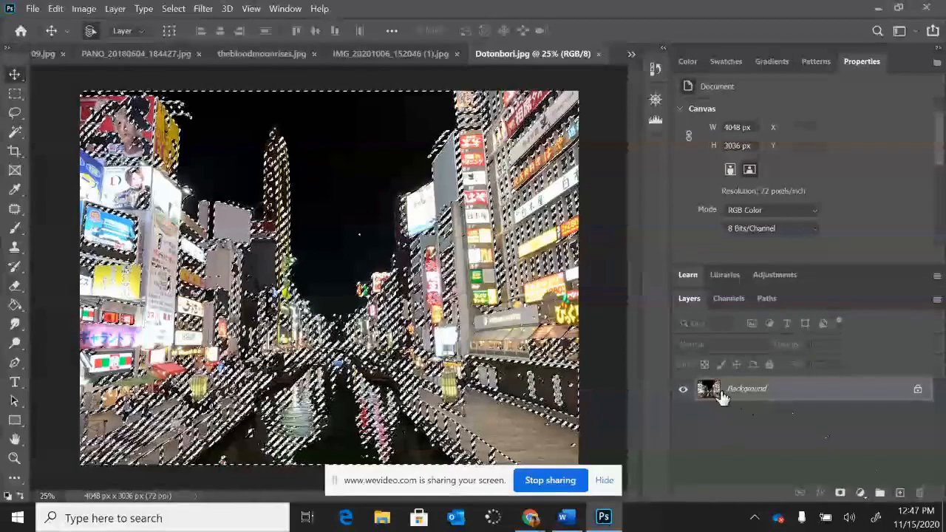
Duplicate the Background layer as Background copy and give the copy a layer mask made from the selection
right_click(722, 393)
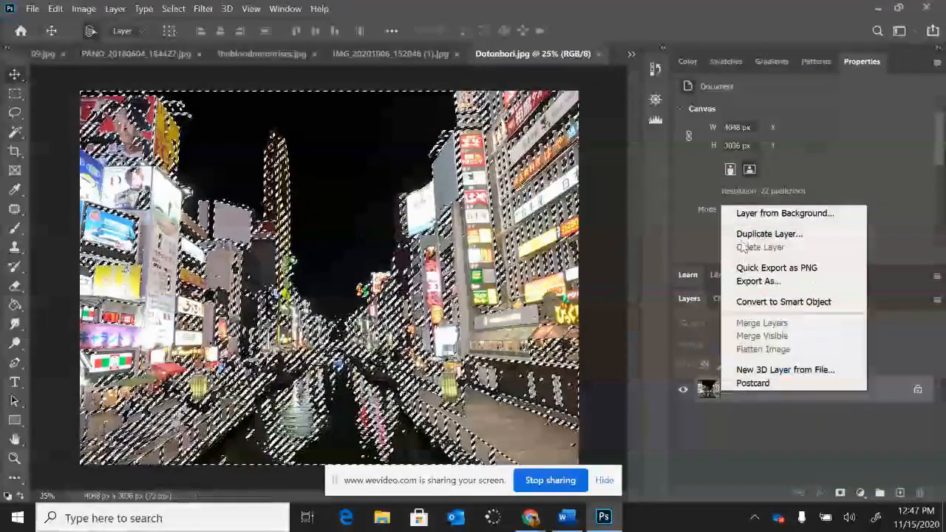
click(762, 234)
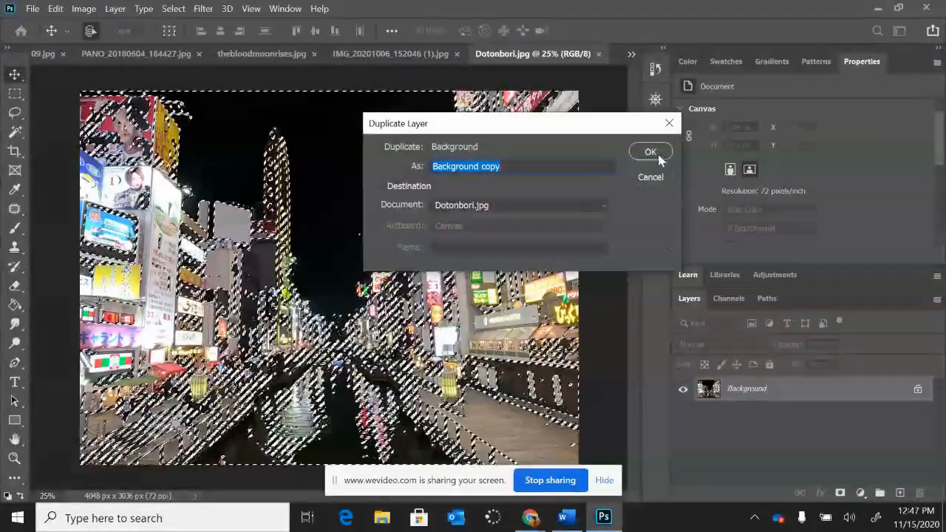
click(651, 153)
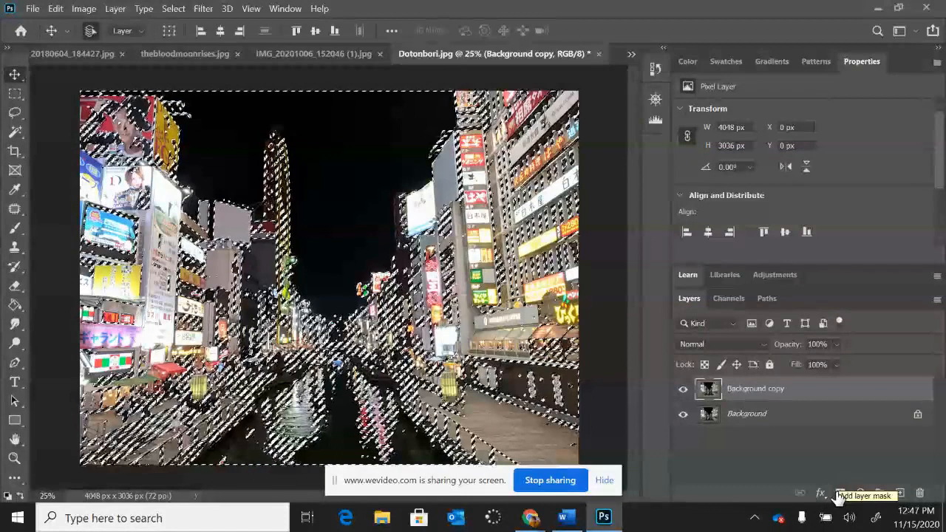
click(840, 494)
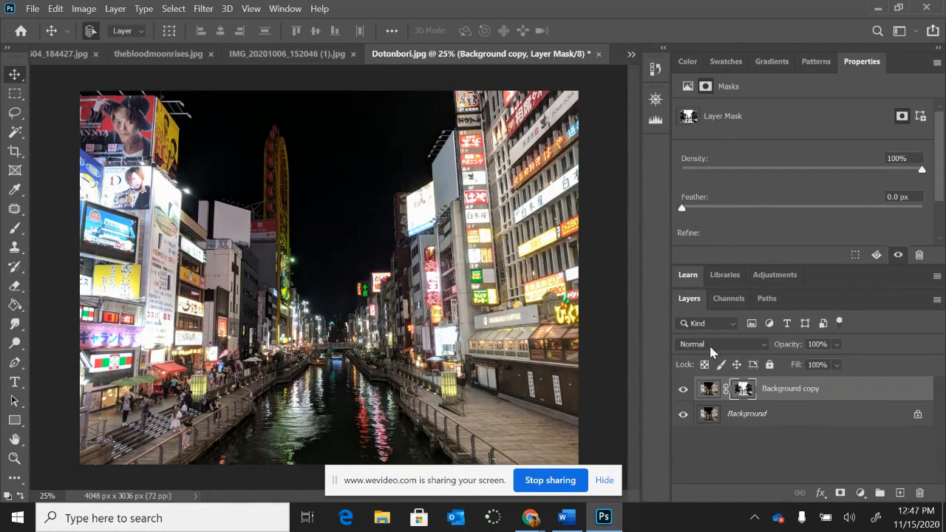
Open the layer mask in Select and Mask with the Overlay view, and set the Brush tool to subtract at size 147
double_click(743, 392)
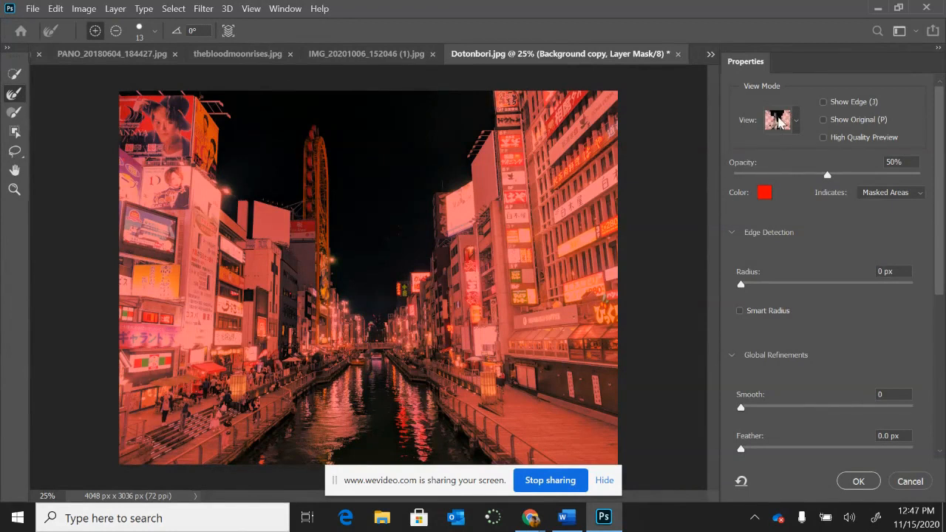
click(795, 123)
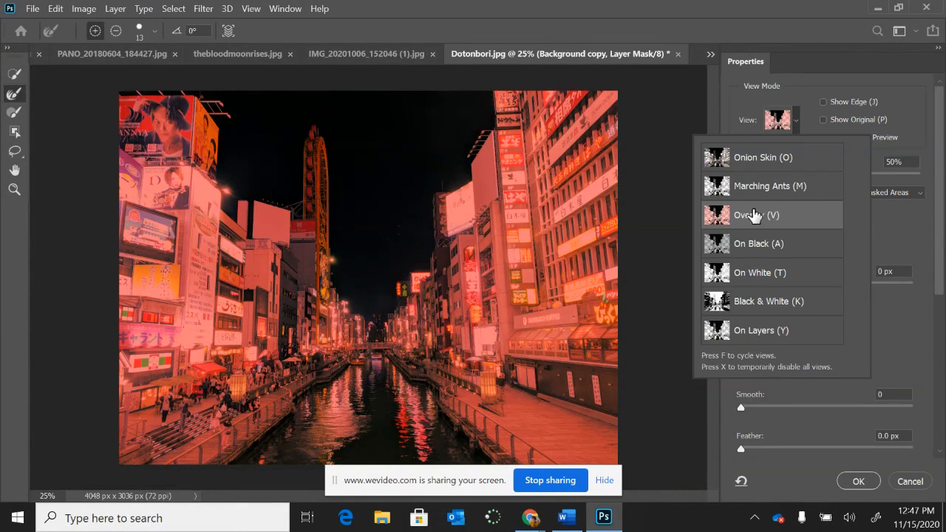
click(15, 114)
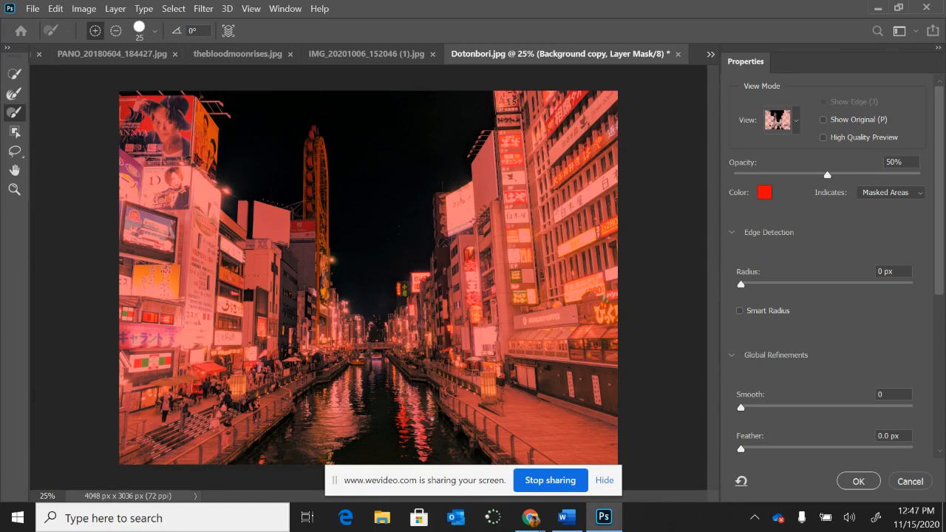
click(154, 31)
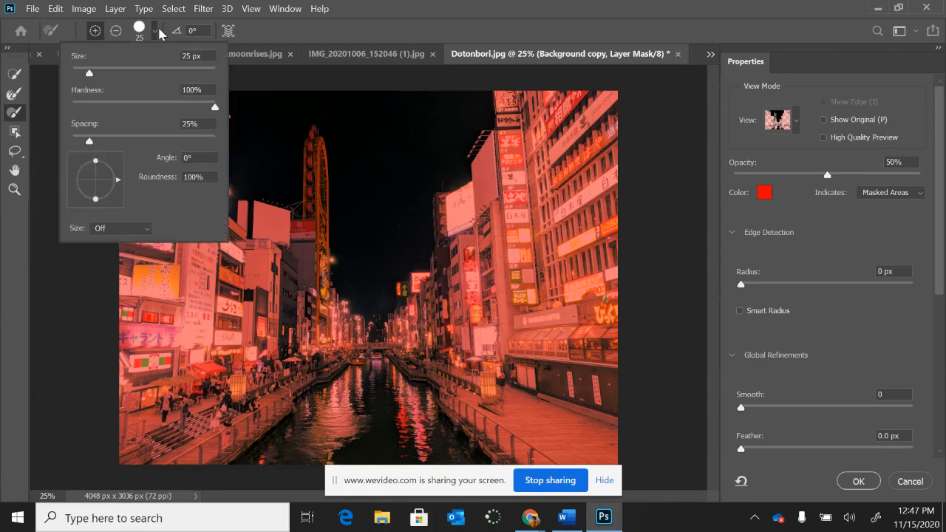
drag(123, 79, 127, 77)
click(360, 337)
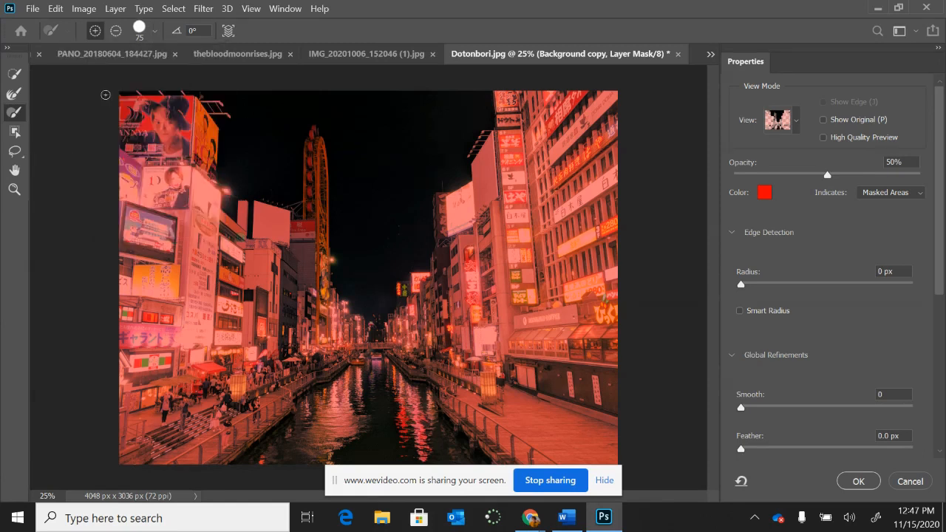
click(154, 31)
drag(161, 78, 164, 74)
click(337, 340)
click(116, 30)
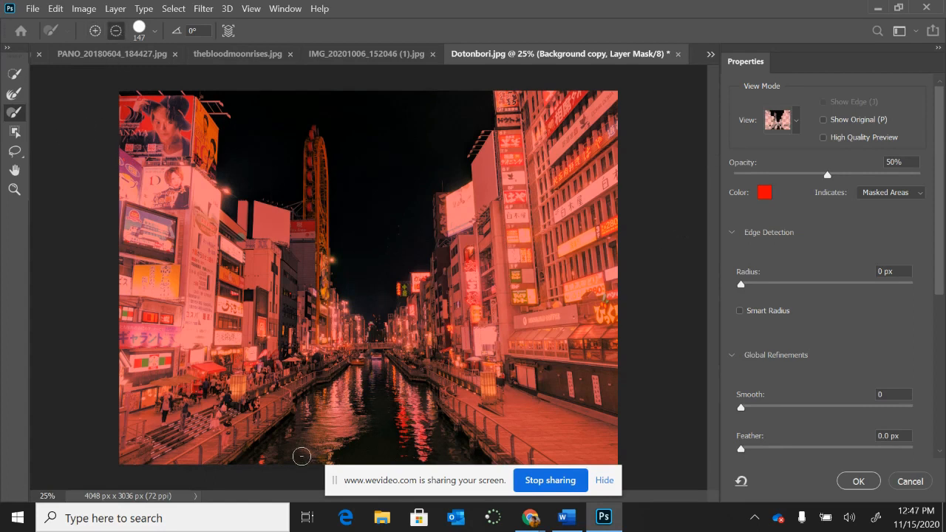
Paint the river, the walkways and the buildings on both banks out of the selection, leaving the sky selected
mouse_move(392, 360)
mouse_down()
mouse_move(340, 368)
mouse_move(423, 369)
mouse_move(349, 380)
mouse_move(352, 366)
mouse_move(414, 387)
mouse_move(337, 389)
mouse_move(395, 397)
mouse_move(446, 424)
mouse_move(354, 424)
mouse_move(391, 407)
mouse_move(292, 412)
mouse_move(419, 442)
mouse_move(278, 460)
mouse_move(276, 442)
mouse_move(470, 431)
mouse_move(485, 454)
mouse_move(424, 439)
mouse_up()
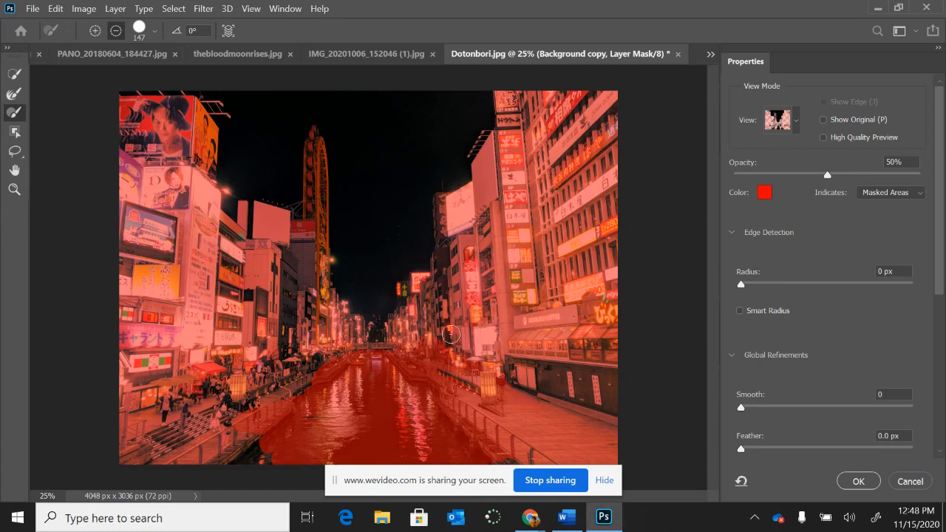
mouse_move(526, 378)
mouse_down()
mouse_move(561, 387)
mouse_move(509, 357)
mouse_move(541, 383)
mouse_move(604, 364)
mouse_up()
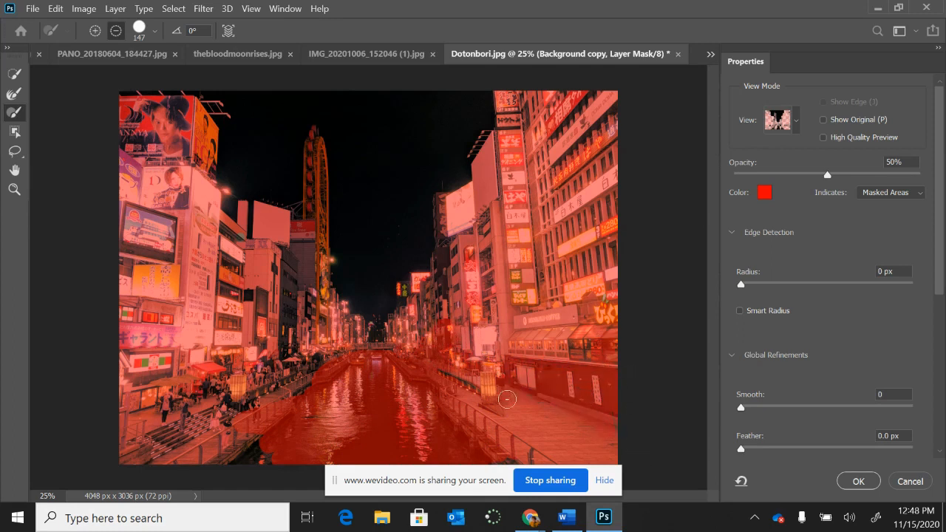
mouse_move(454, 461)
mouse_down()
mouse_move(243, 451)
mouse_move(281, 467)
mouse_move(167, 462)
mouse_move(297, 426)
mouse_move(164, 416)
mouse_move(275, 415)
mouse_move(235, 368)
mouse_up()
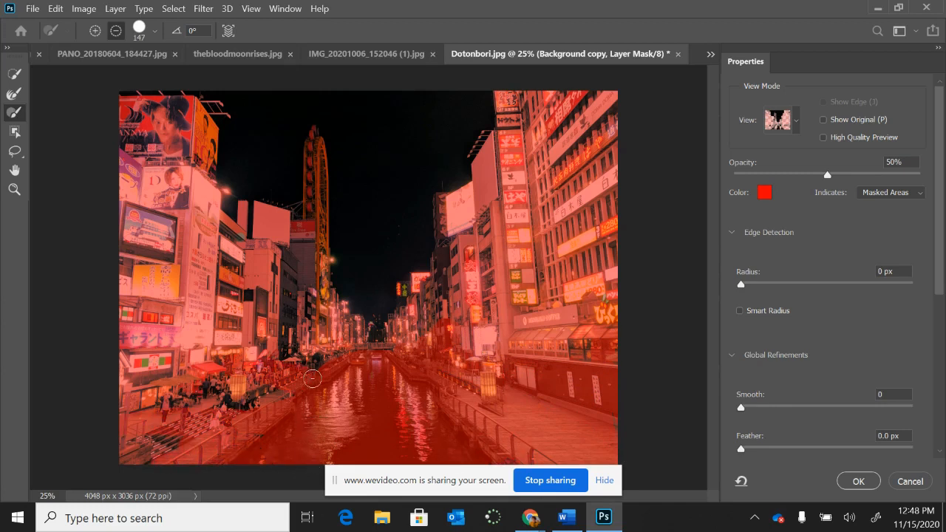
mouse_move(289, 337)
mouse_down()
mouse_move(306, 318)
mouse_move(298, 307)
mouse_move(283, 322)
mouse_move(268, 301)
mouse_move(289, 283)
mouse_move(262, 335)
mouse_up()
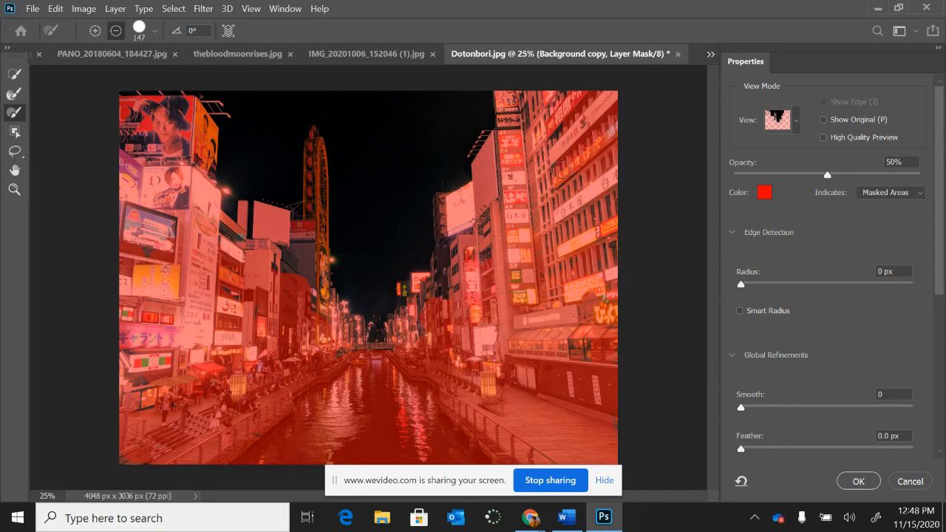
mouse_move(114, 151)
mouse_down()
mouse_move(136, 154)
mouse_move(119, 127)
mouse_move(134, 118)
mouse_move(129, 126)
mouse_move(157, 124)
mouse_move(141, 153)
mouse_move(180, 144)
mouse_move(162, 122)
mouse_move(174, 155)
mouse_move(176, 113)
mouse_move(128, 108)
mouse_move(173, 109)
mouse_move(188, 122)
mouse_move(176, 164)
mouse_move(208, 142)
mouse_up()
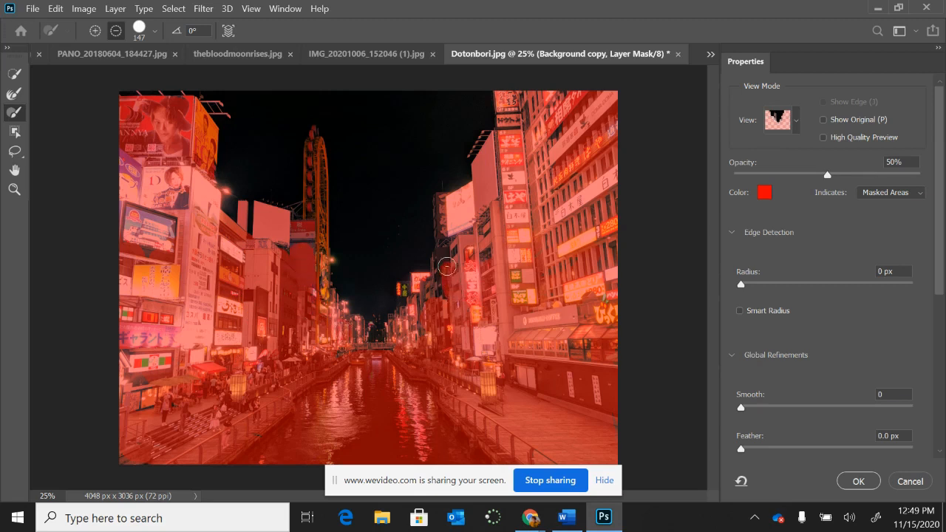
mouse_move(443, 260)
mouse_down()
mouse_move(440, 292)
mouse_move(469, 255)
mouse_move(466, 240)
mouse_move(471, 253)
mouse_up()
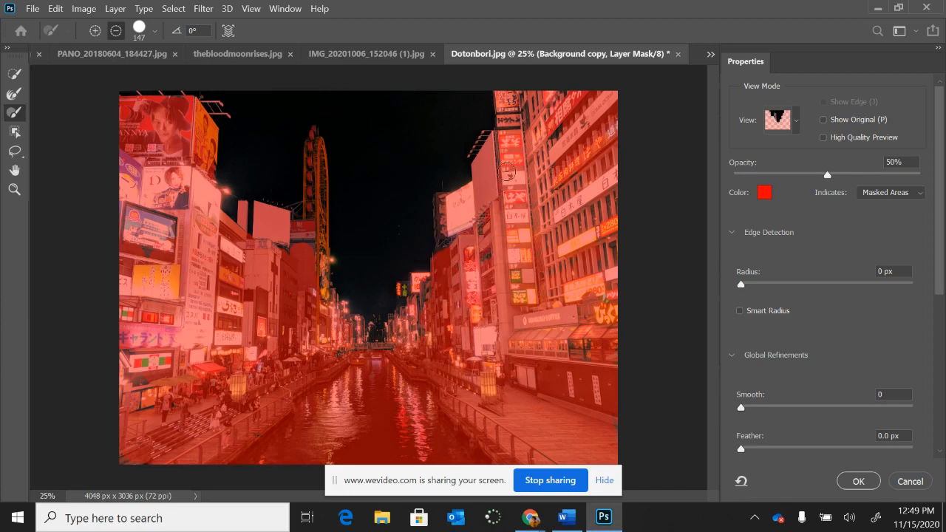
Switch the mask view to Marching Ants and brush the leftover patches along the lower left walkway out of the selection
drag(942, 277, 944, 429)
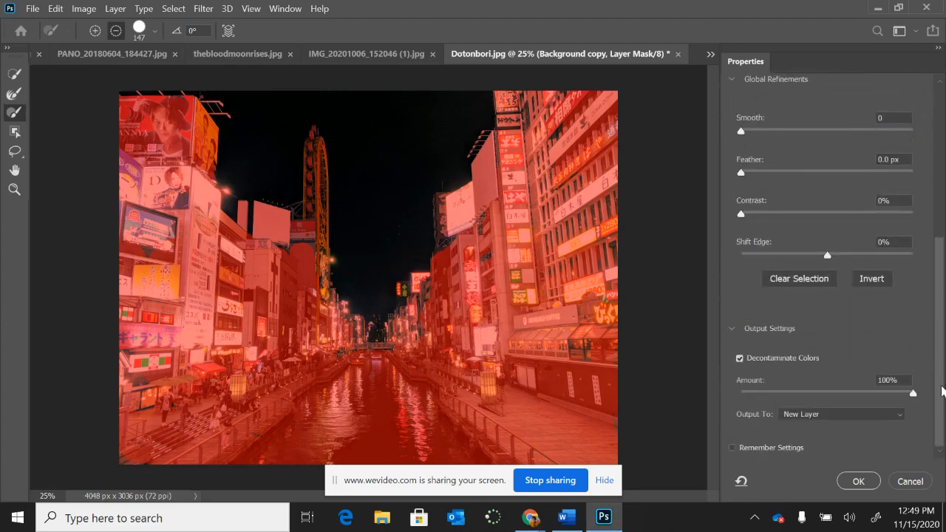
scroll(912, 395, up, 5)
click(789, 119)
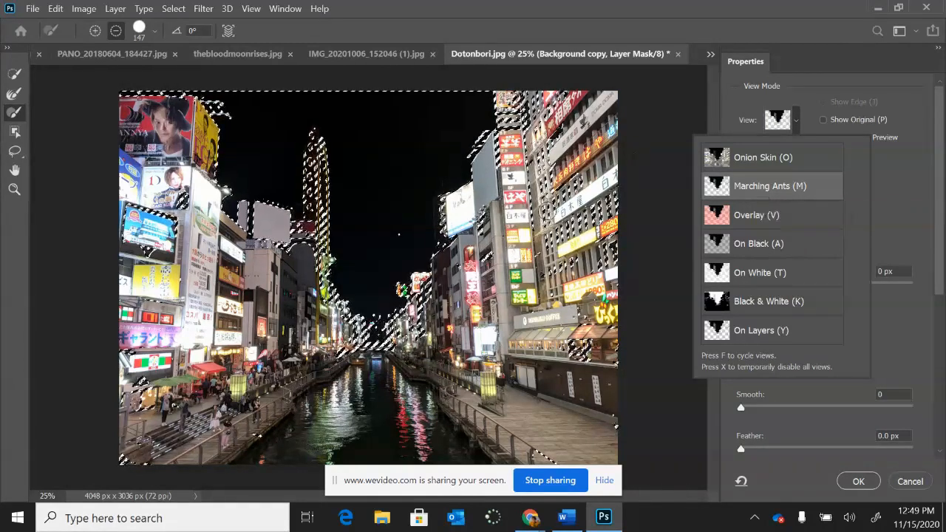
click(399, 230)
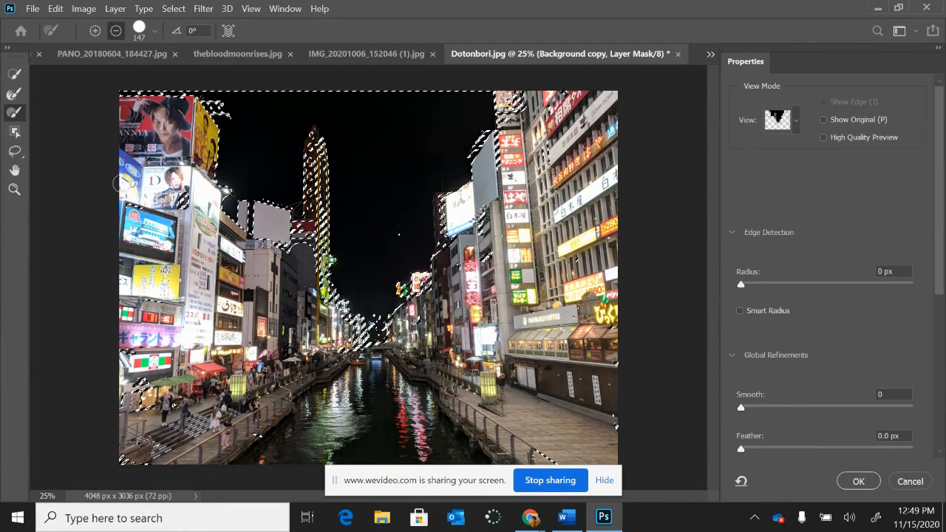
drag(111, 399, 145, 382)
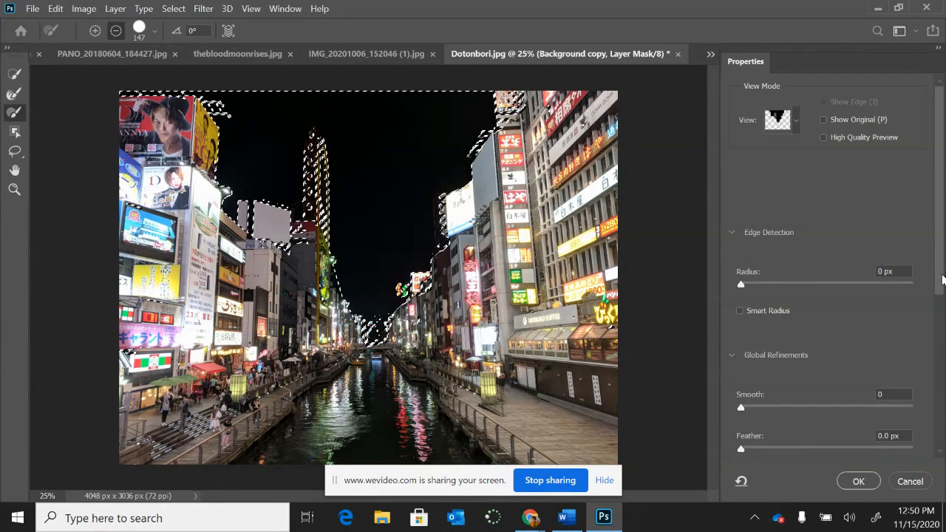
Invert the selection so it covers the city and river, and set the brush to add to the selection
scroll(942, 279, down, 6)
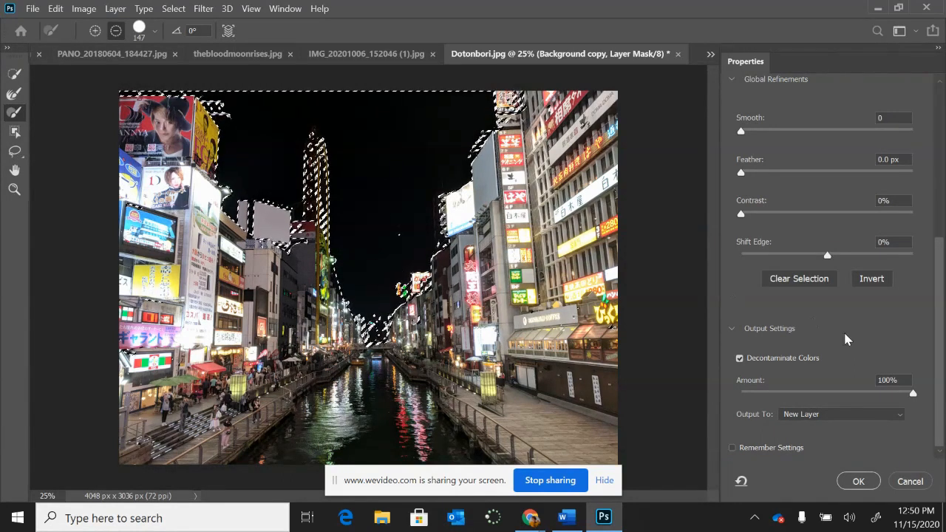
click(872, 280)
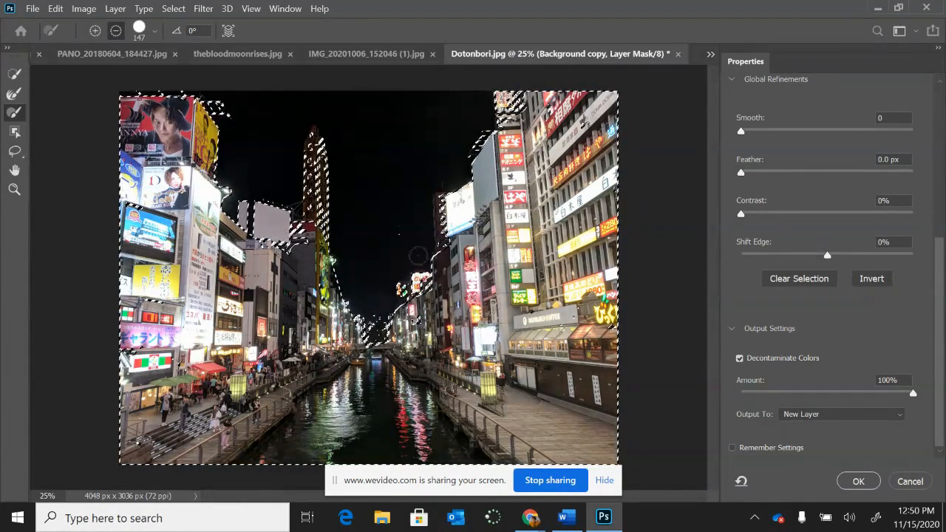
click(95, 32)
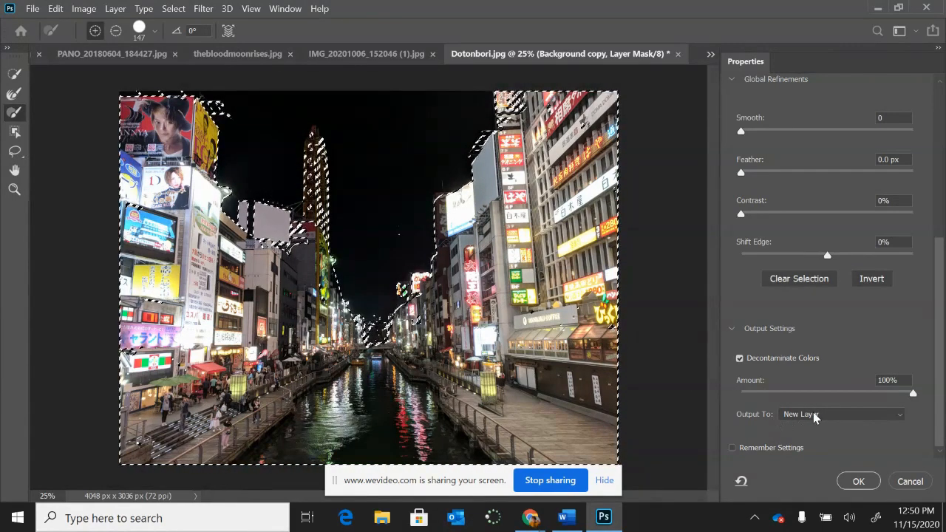
Enable Smart Radius with an edge detection radius of 1 px and output the refined selection to a new layer
drag(940, 358, 936, 258)
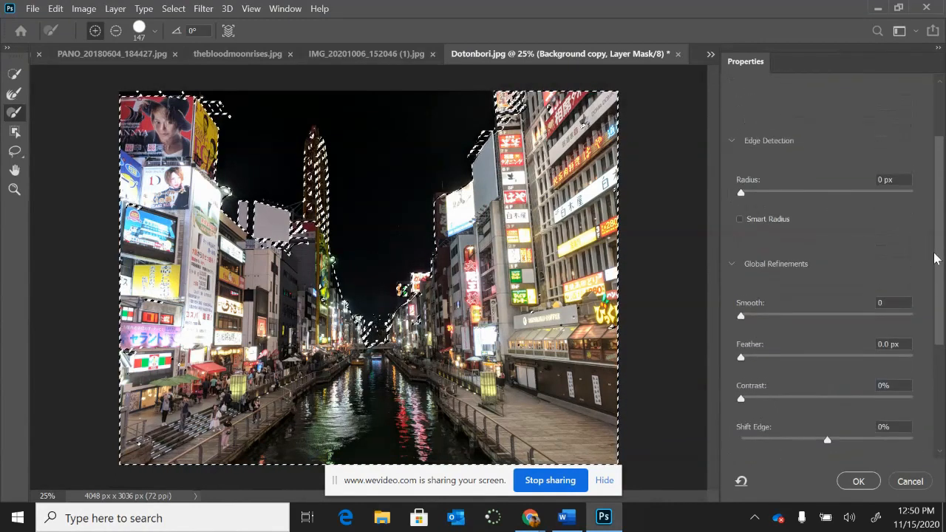
click(741, 219)
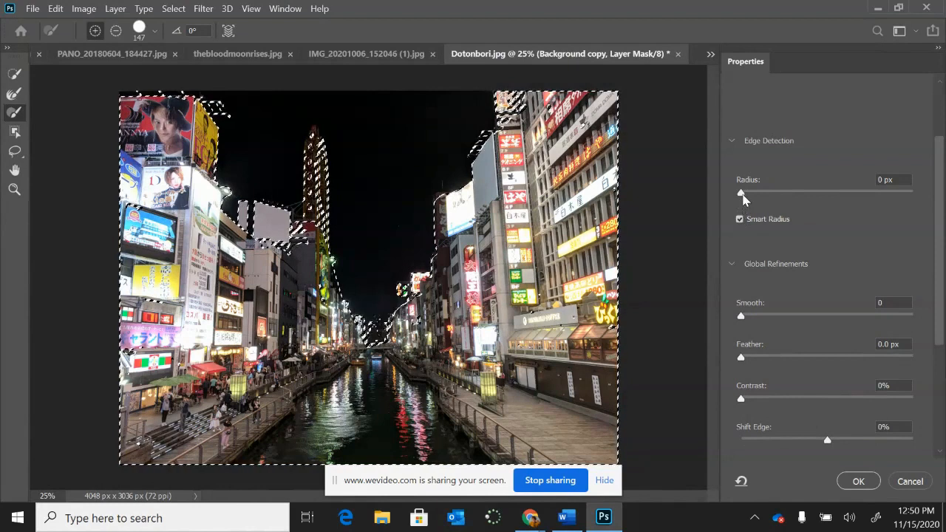
drag(743, 194, 755, 195)
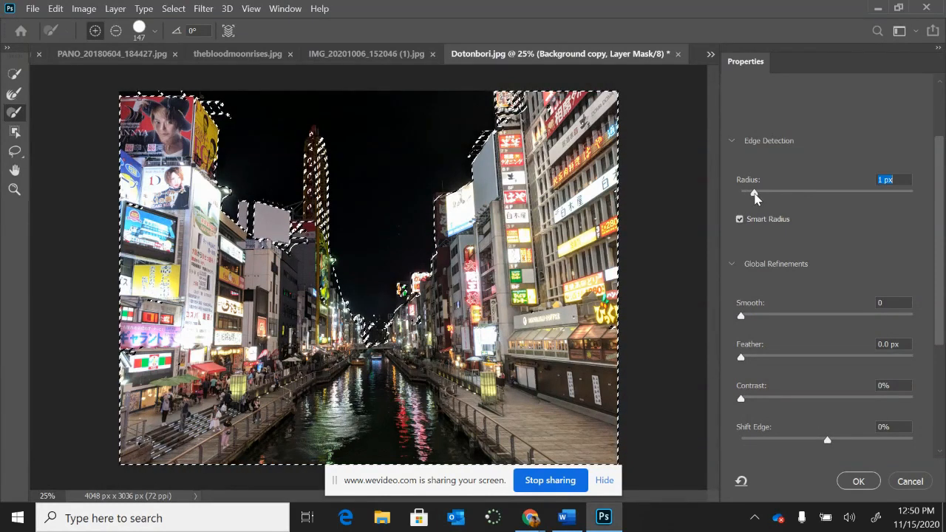
scroll(821, 295, down, 5)
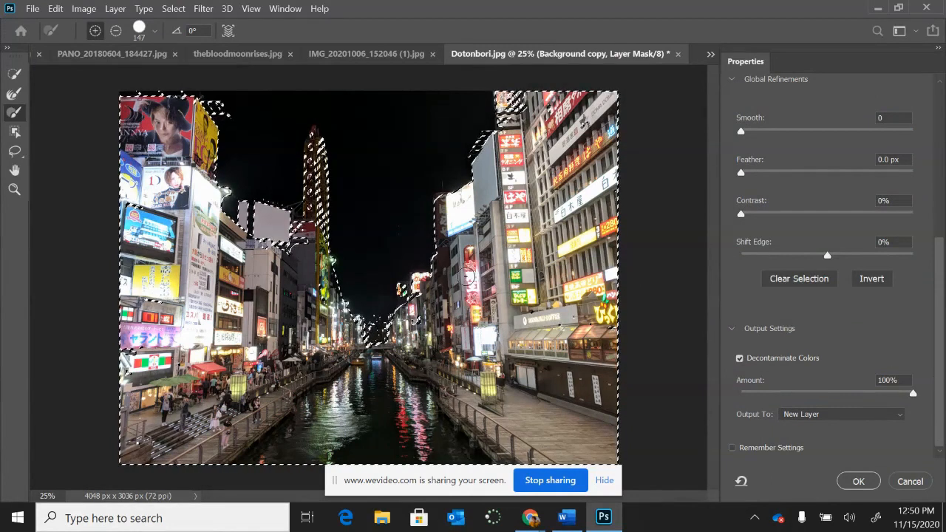
click(859, 482)
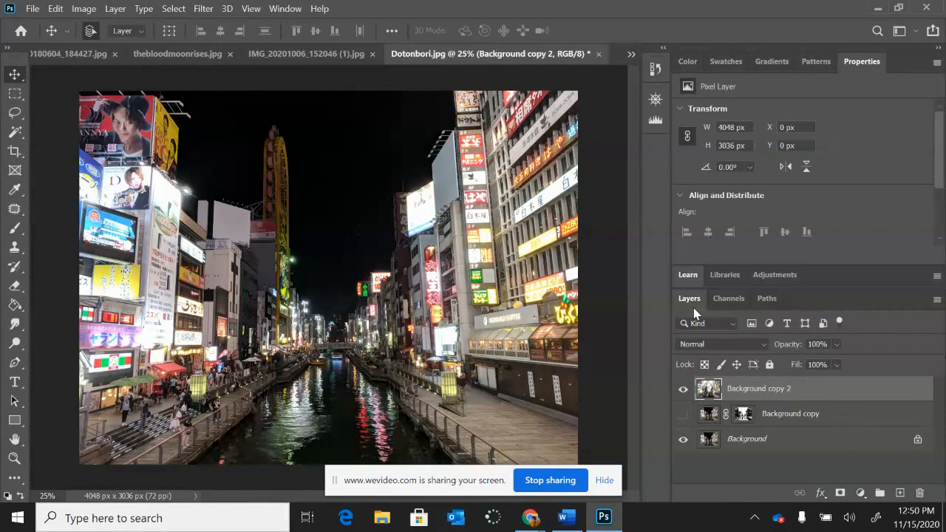
Hide the Background layer to inspect the city cutout's transparent sky, and show it again
click(679, 440)
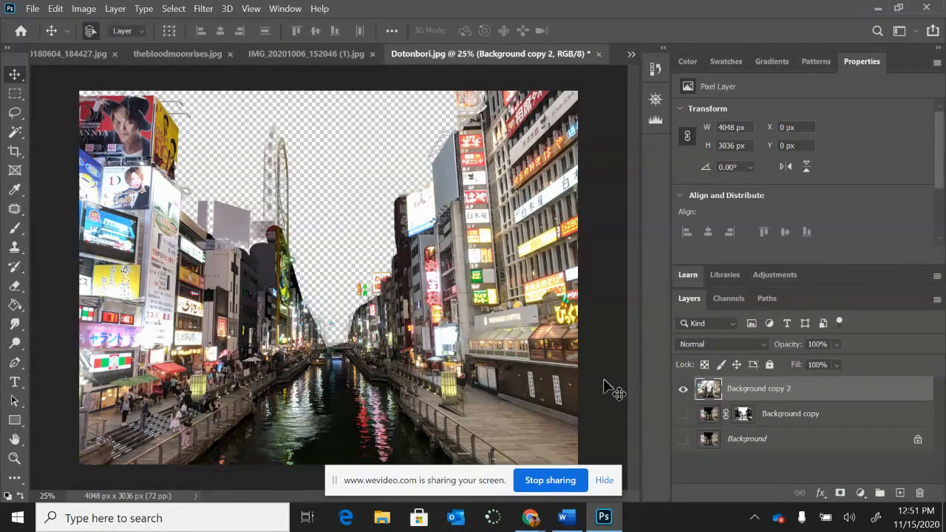
click(681, 441)
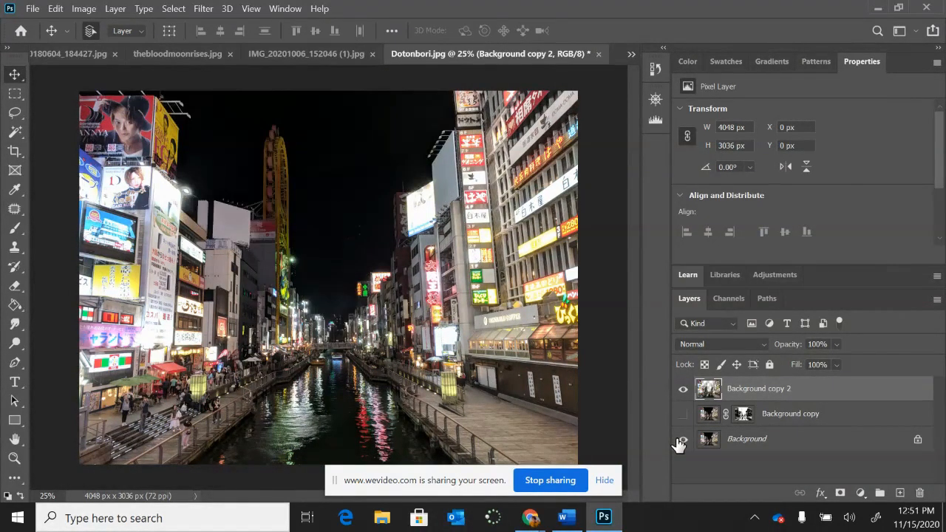
Copy the entire thebloodmoonrises.jpg image and paste it into Dotonbori.jpg on a new layer above Background copy 2
click(176, 55)
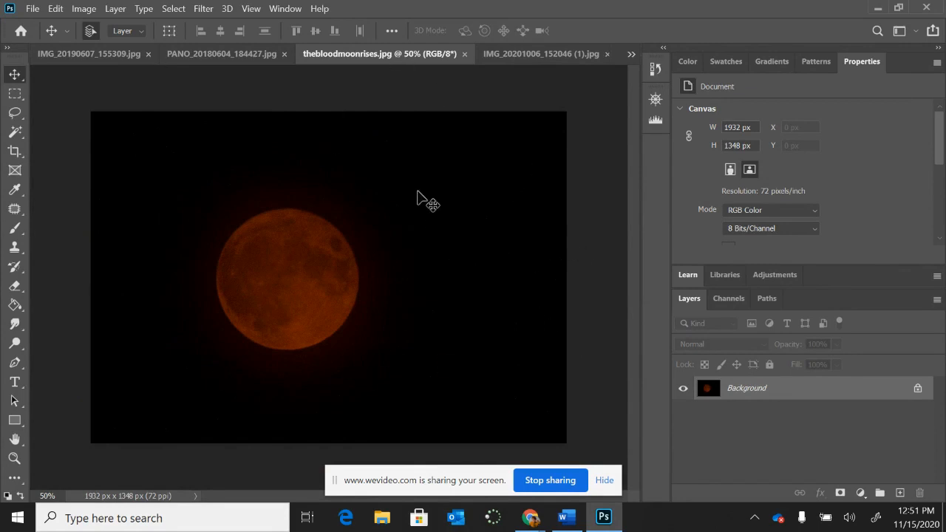
key(ctrl+a)
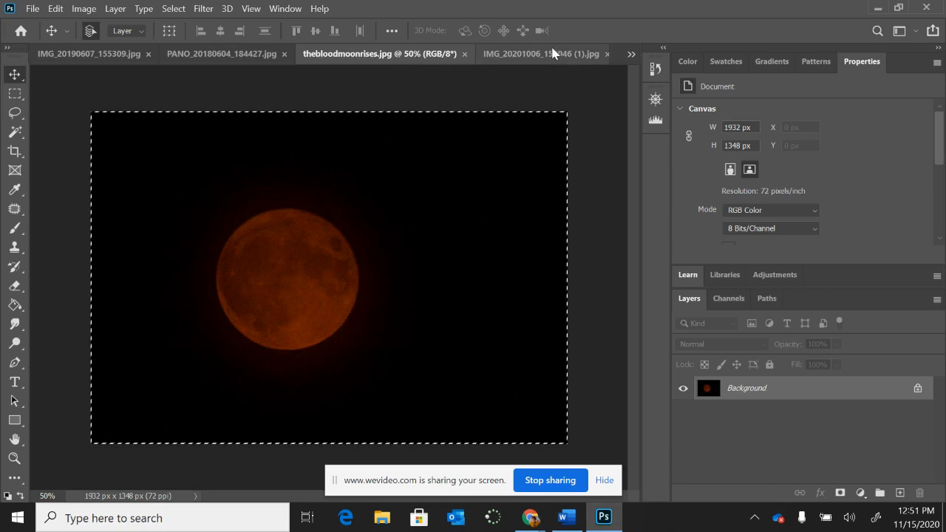
click(556, 54)
click(632, 53)
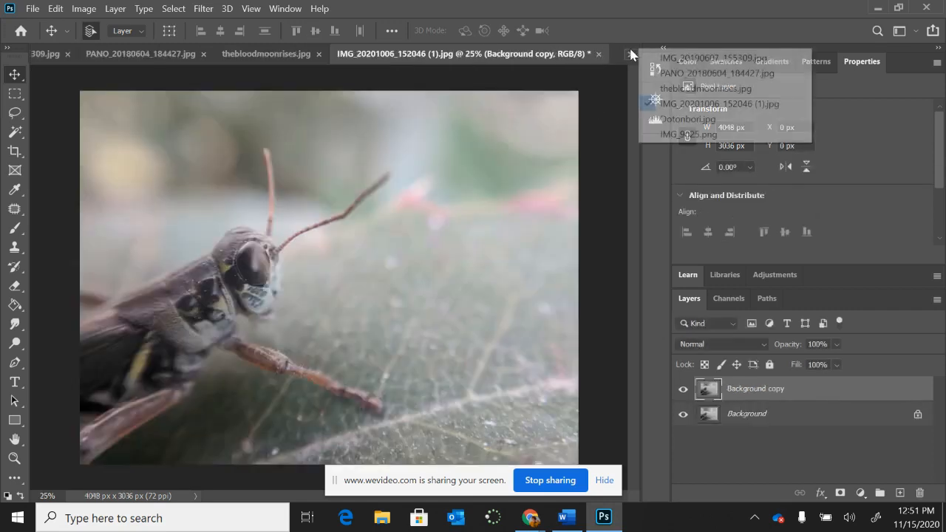
click(658, 119)
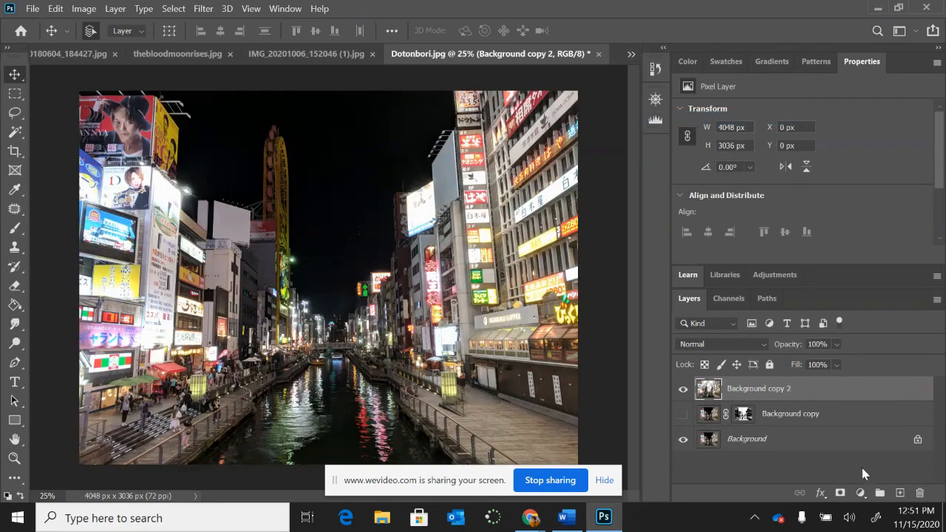
click(900, 493)
key(ctrl+v)
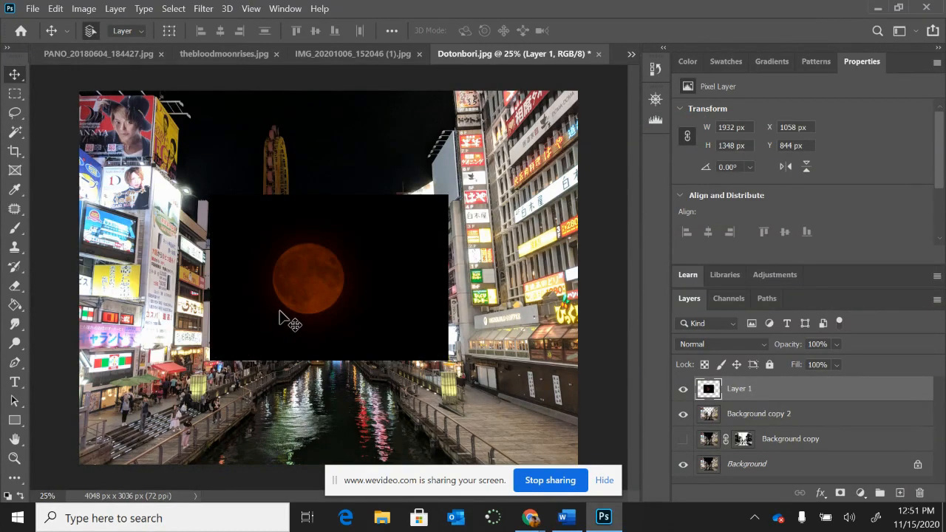
Scale the moon layer to about 190% from the canvas's upper-left corner and place it beneath Background copy 2
key(ctrl+t)
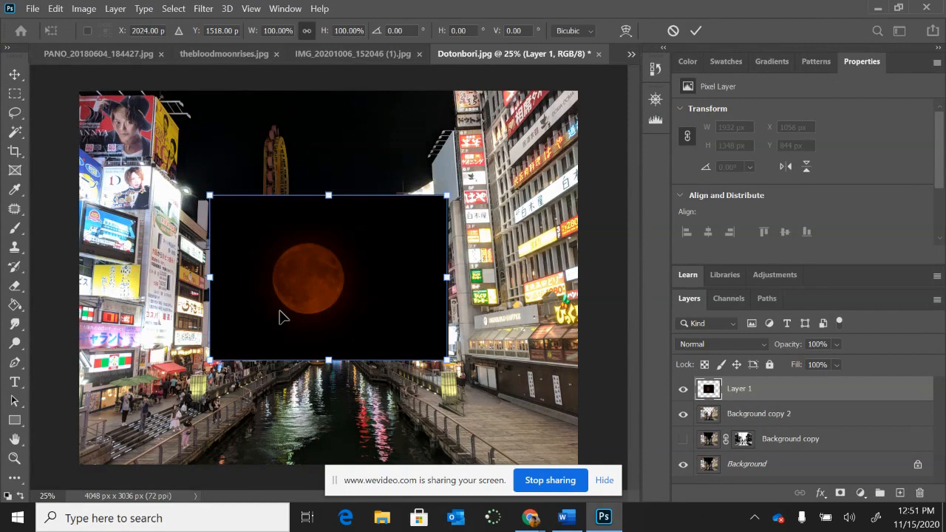
drag(325, 289, 197, 185)
drag(314, 255, 555, 372)
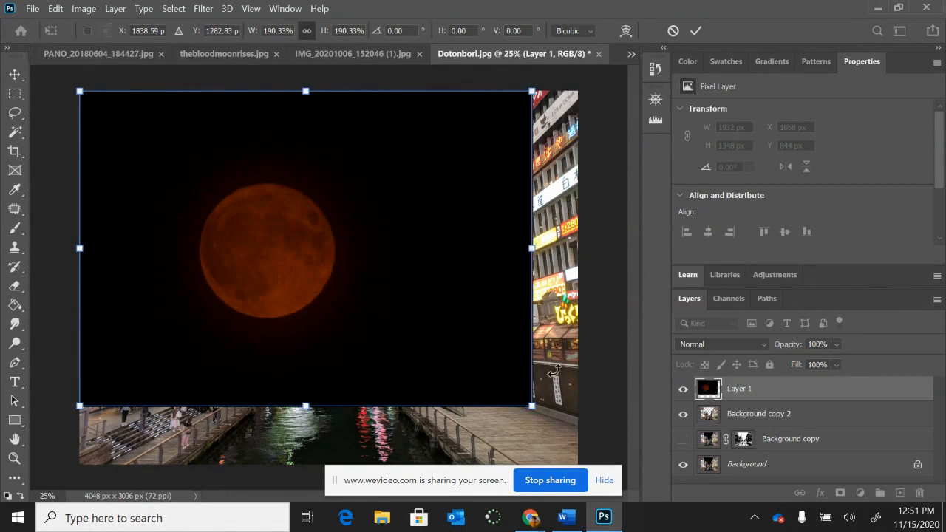
key(Return)
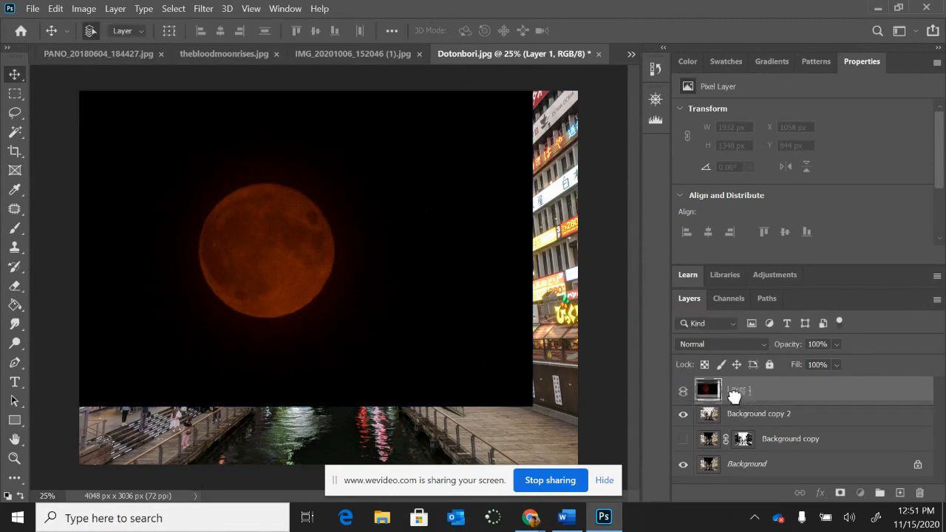
drag(734, 425, 734, 426)
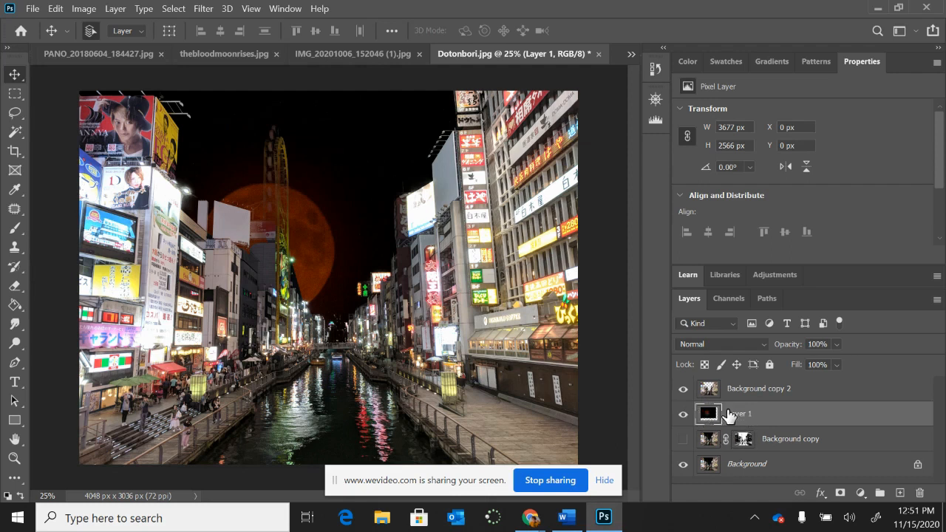
Compare the masked Background copy with Background copy 2 over the moon layer, and return the moon layer to just beneath Background copy 2
drag(729, 416, 724, 447)
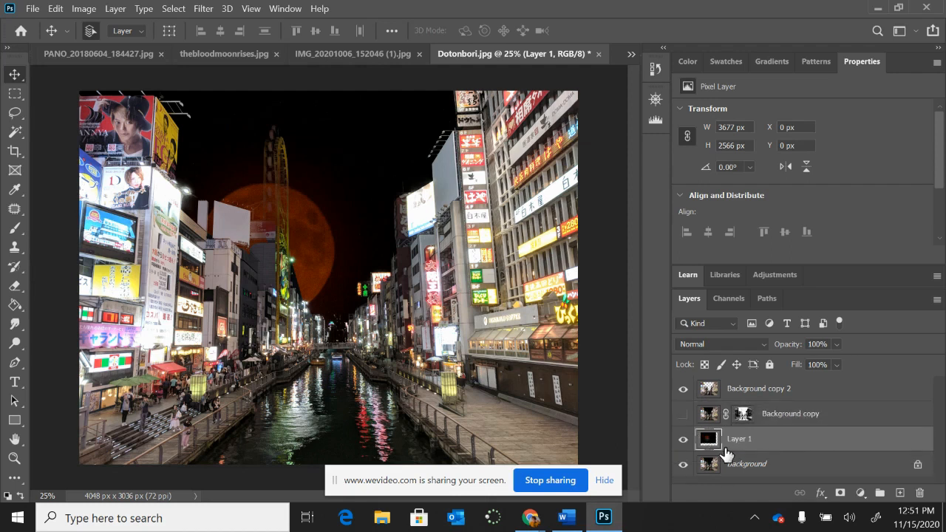
click(683, 390)
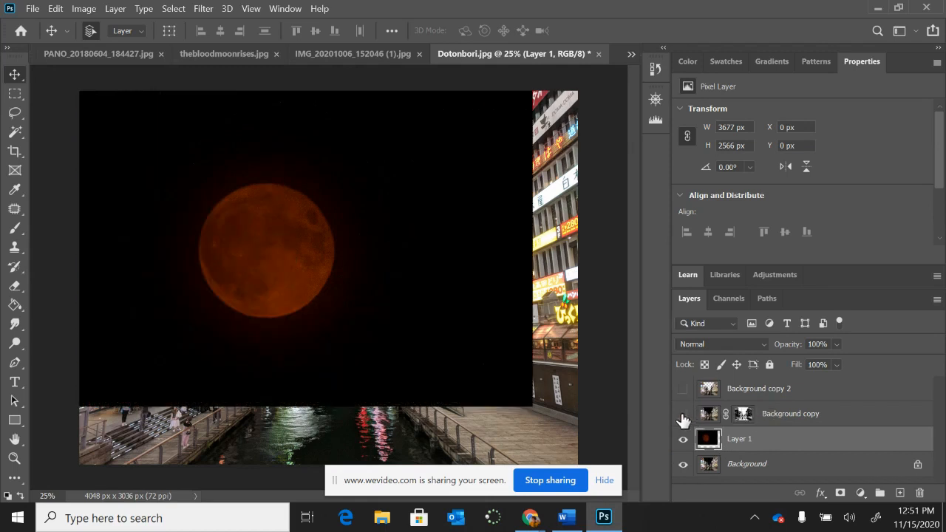
click(683, 415)
click(683, 416)
click(683, 416)
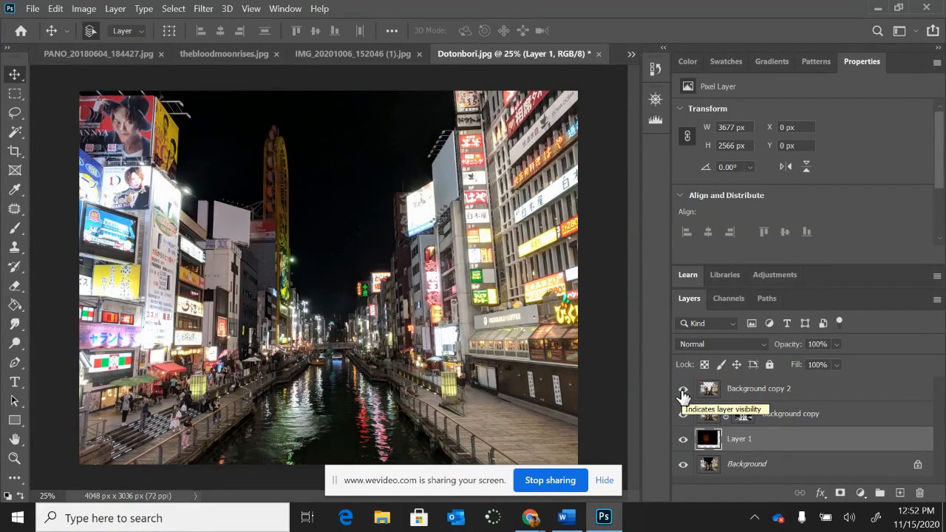
click(683, 392)
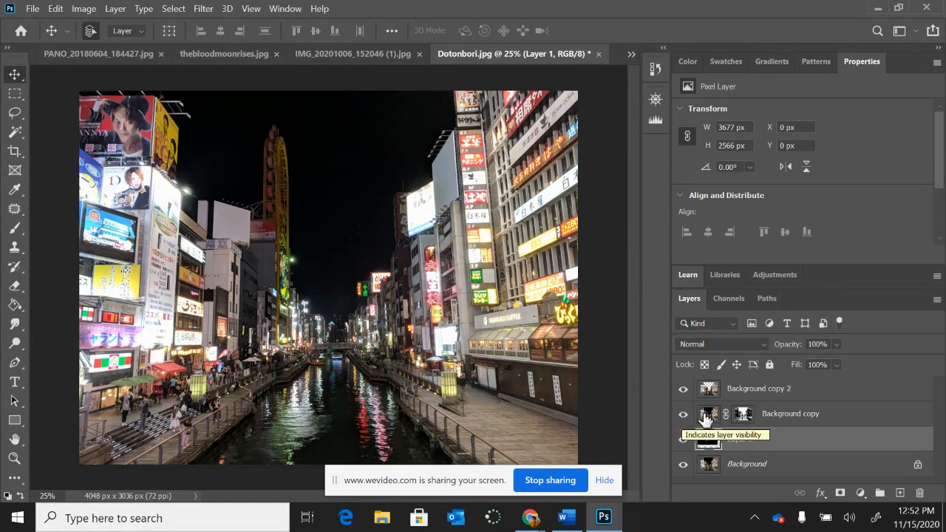
click(744, 415)
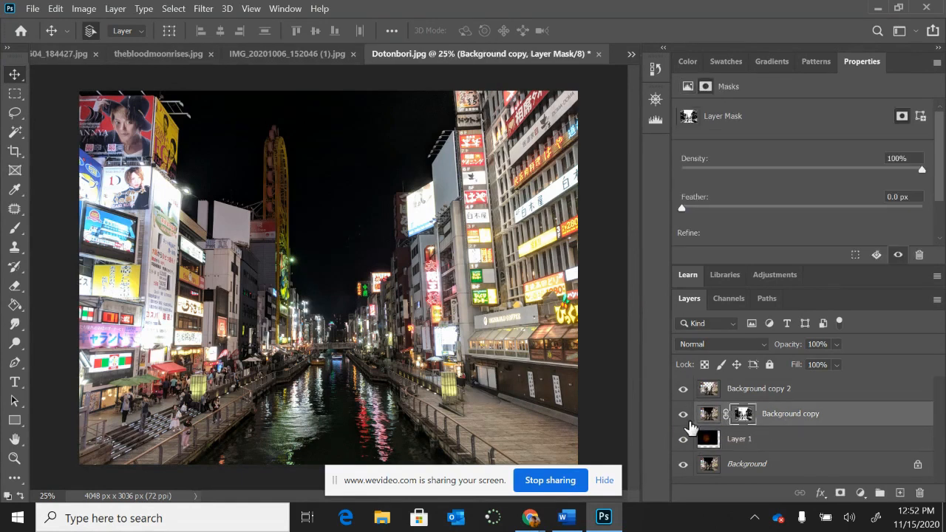
drag(725, 443, 727, 416)
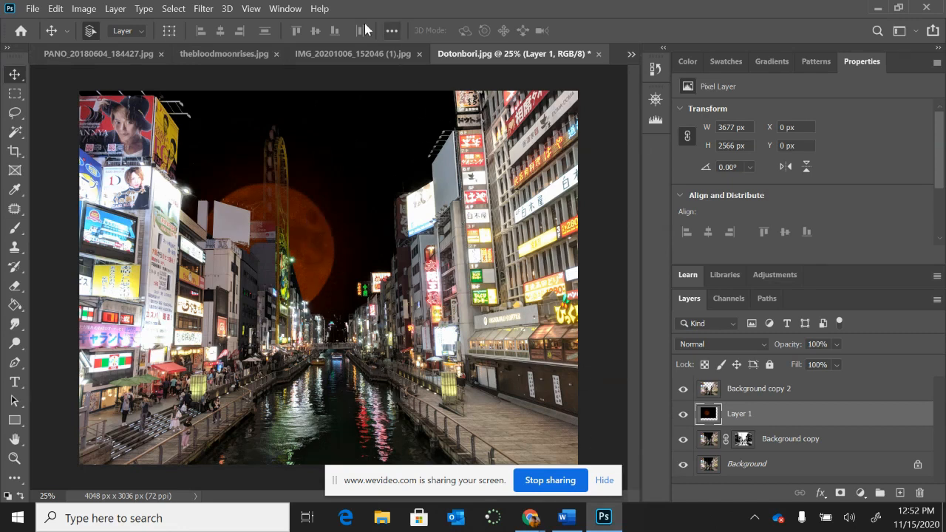
Select the alpaca in IMG_20190607_155309.jpg with Select Subject and mask out its background
click(630, 56)
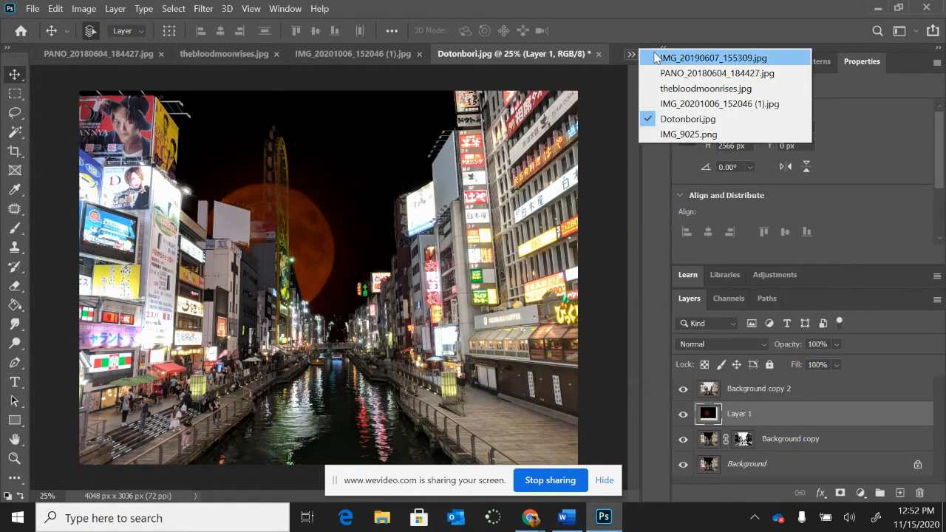
click(656, 57)
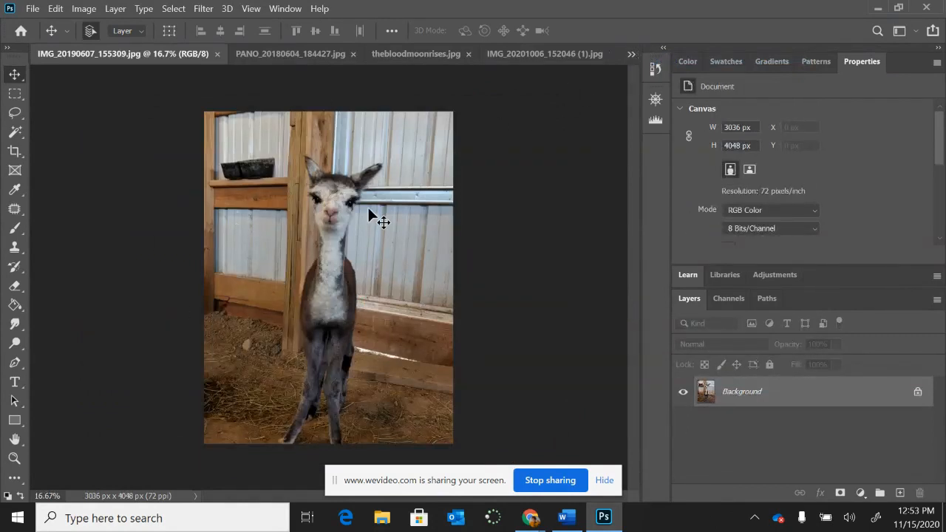
click(173, 10)
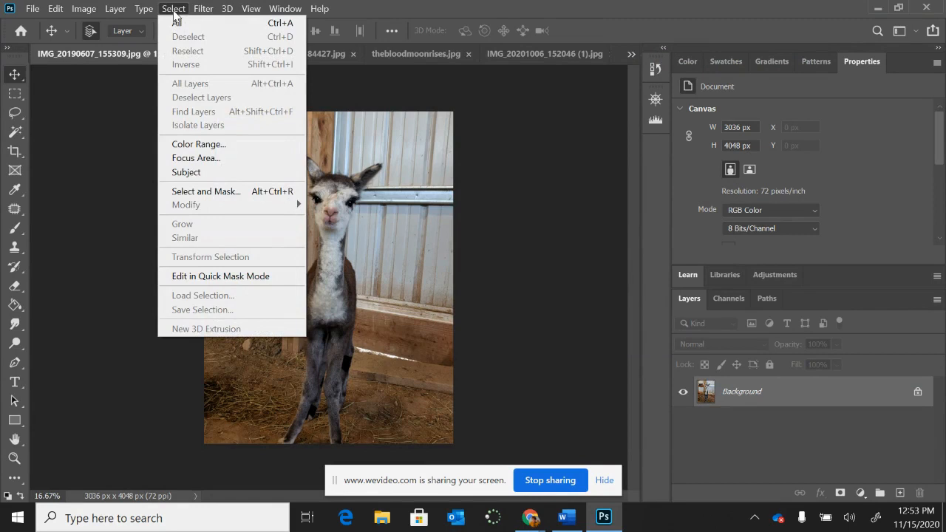
click(213, 174)
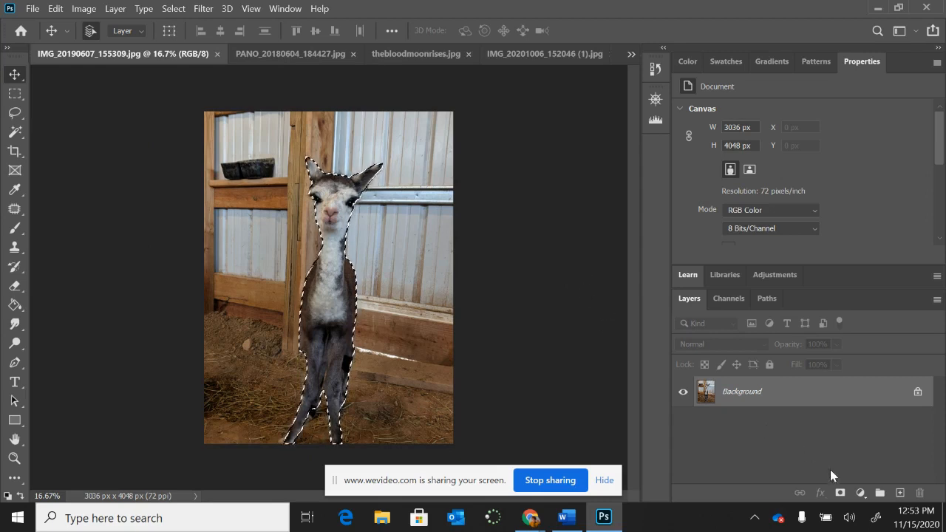
click(839, 493)
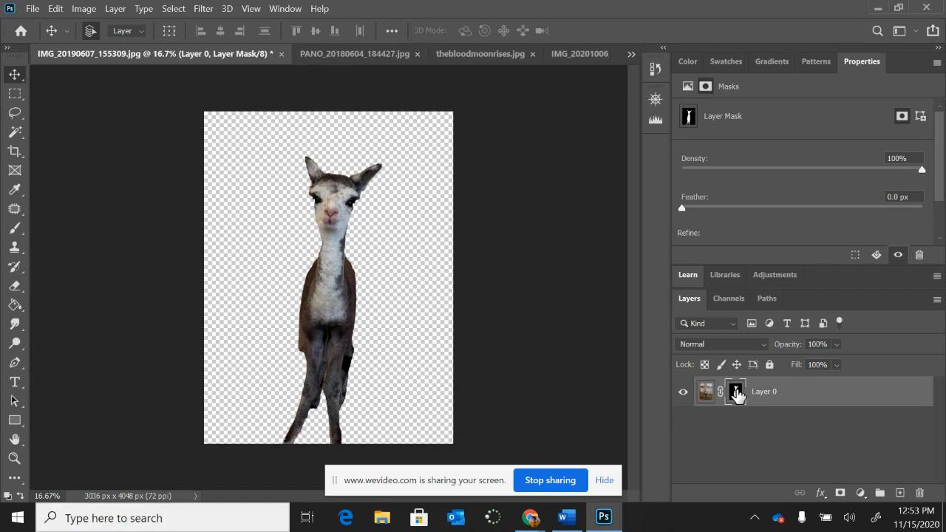
Refine the alpaca's mask with Smart Radius, a 1 px radius and Decontaminate Colors, and output it to a new layer
double_click(738, 395)
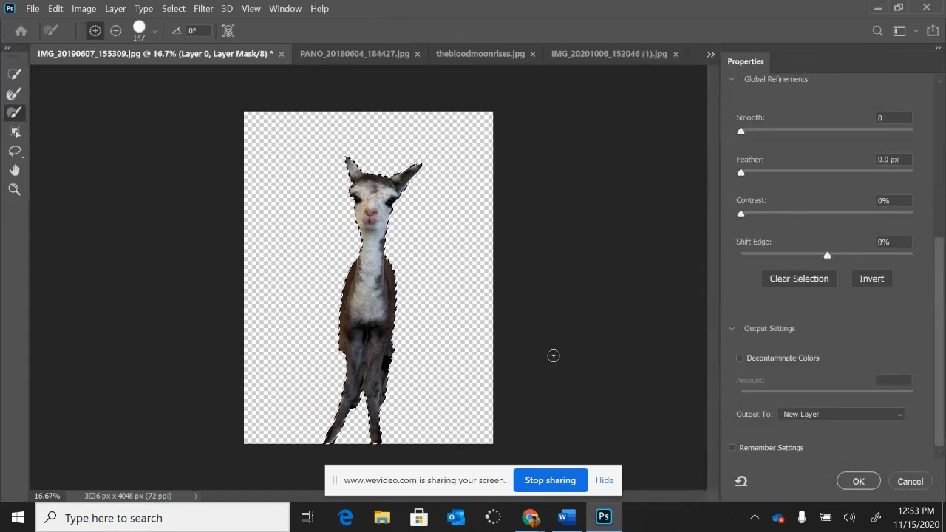
key(ctrl+plus)
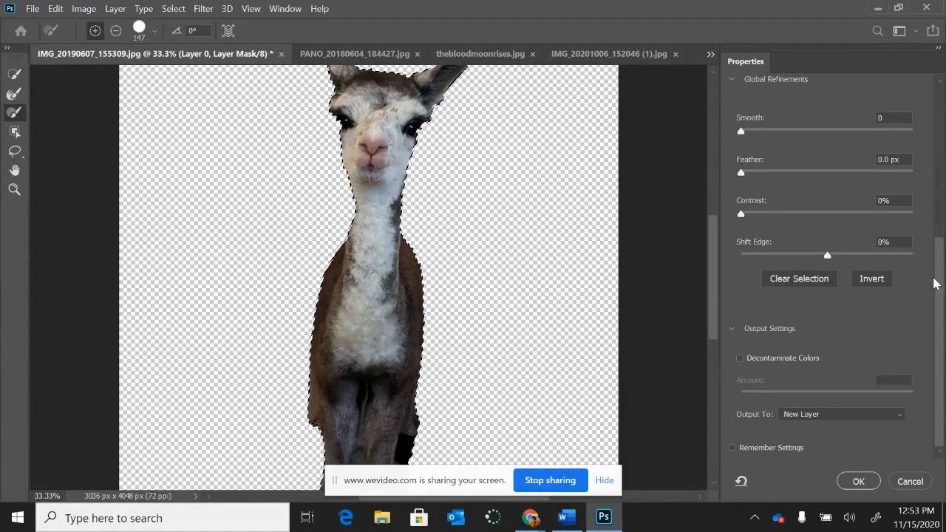
drag(934, 283, 935, 185)
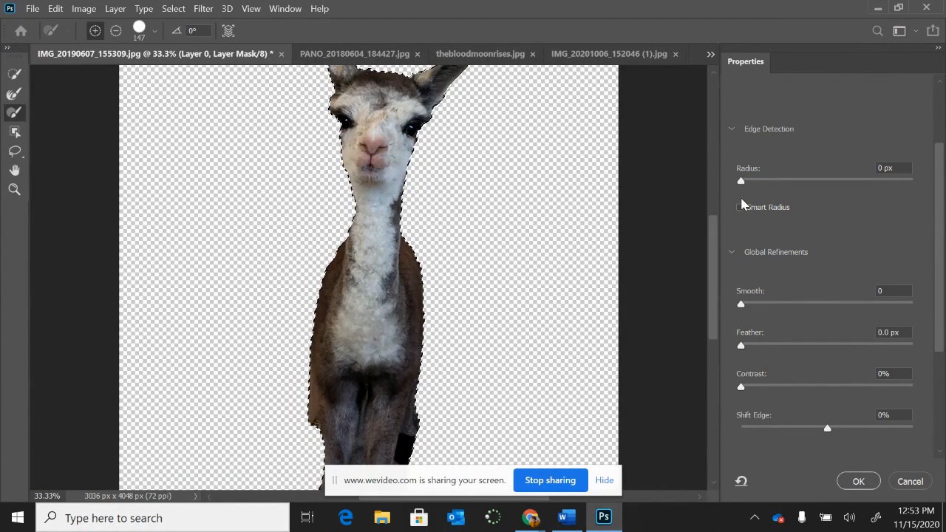
click(741, 210)
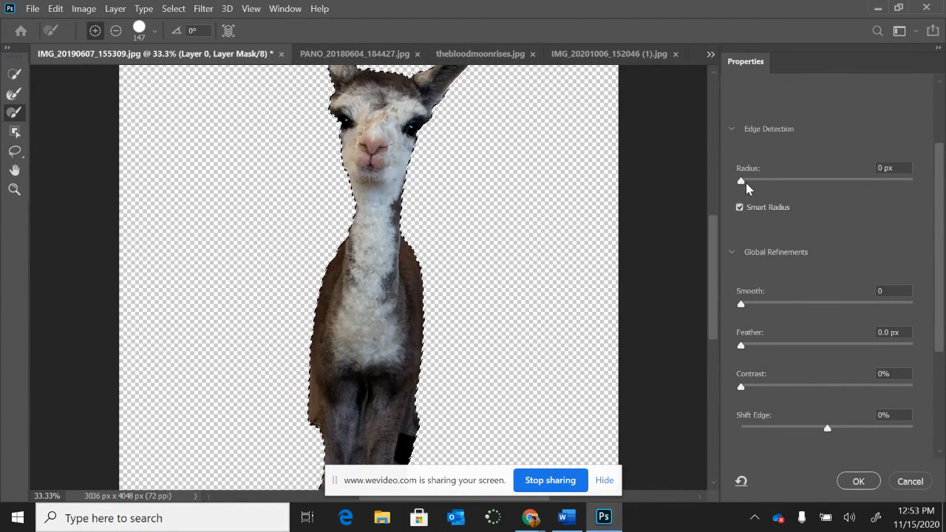
drag(742, 182, 747, 182)
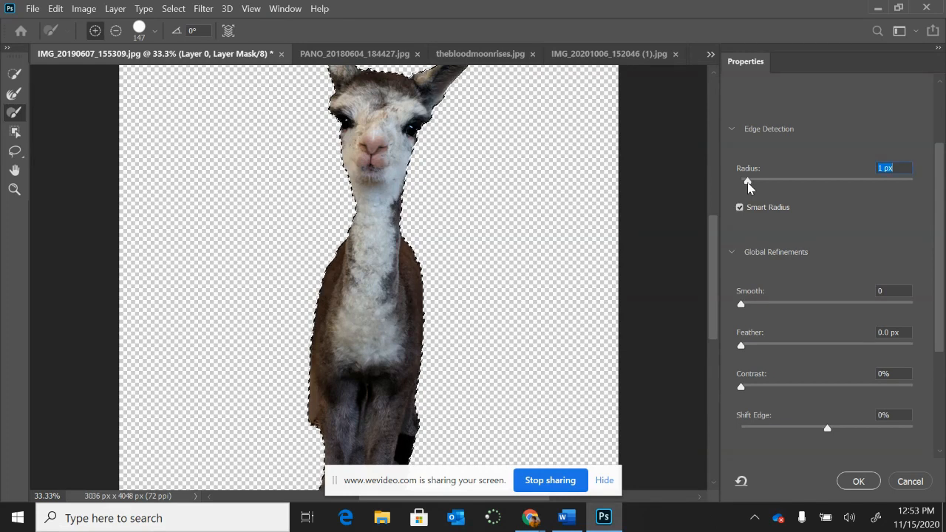
scroll(791, 204, down, 4)
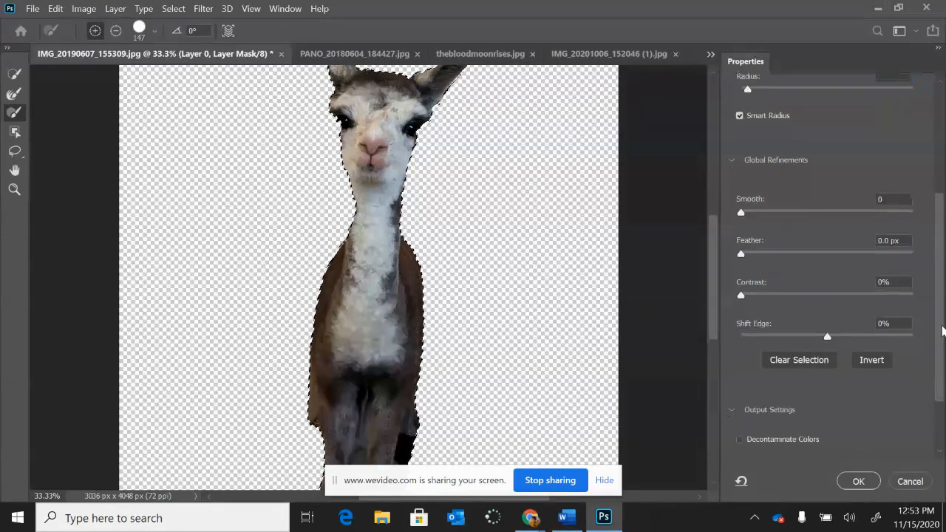
scroll(828, 266, down, 1)
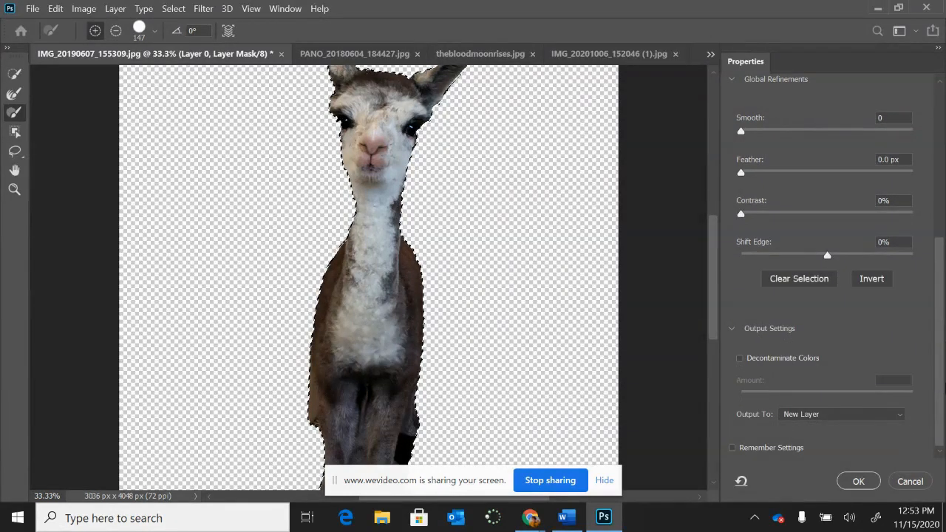
click(740, 359)
click(858, 481)
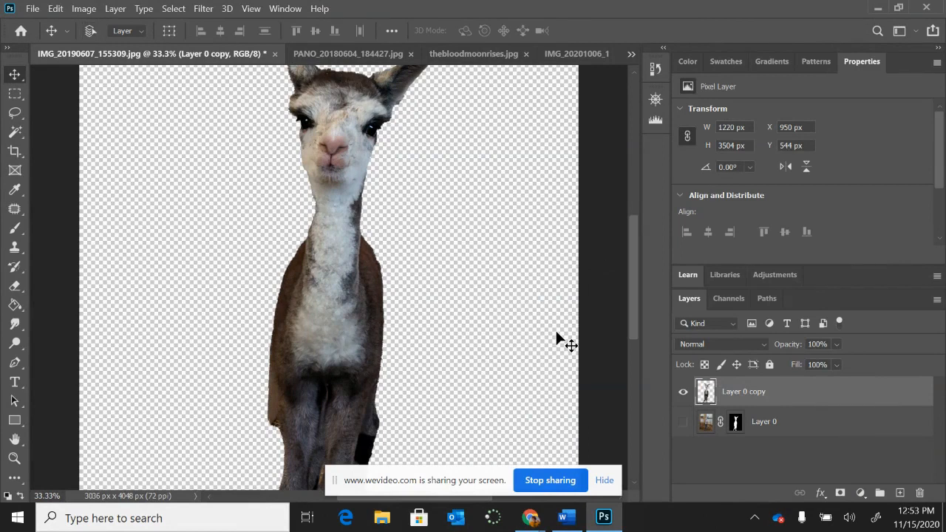
Copy the alpaca cutout and paste it into Dotonbori.jpg between the moon layer and Background copy 2
key(ctrl+a)
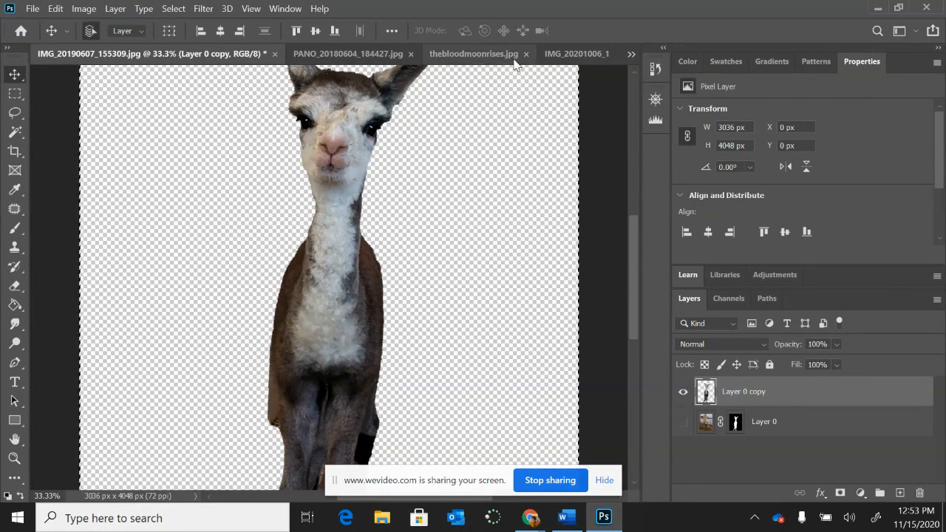
click(630, 54)
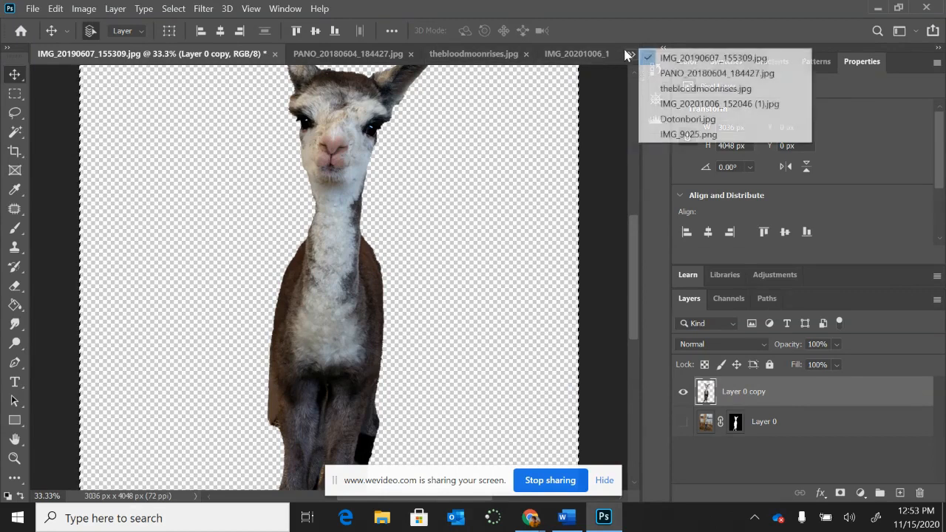
click(654, 120)
key(ctrl+v)
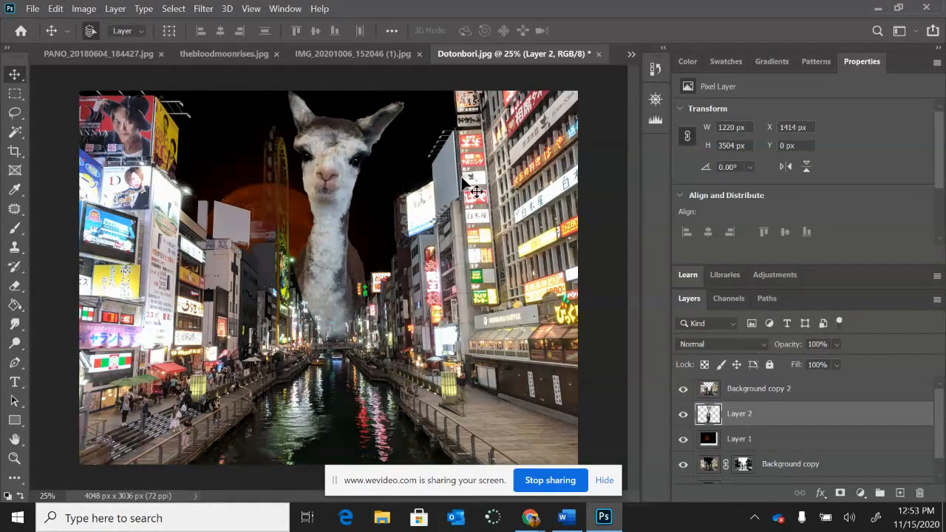
Lower the alpaca cutout behind the canal buildings and scale it proportionally to about 89%
drag(314, 172, 334, 215)
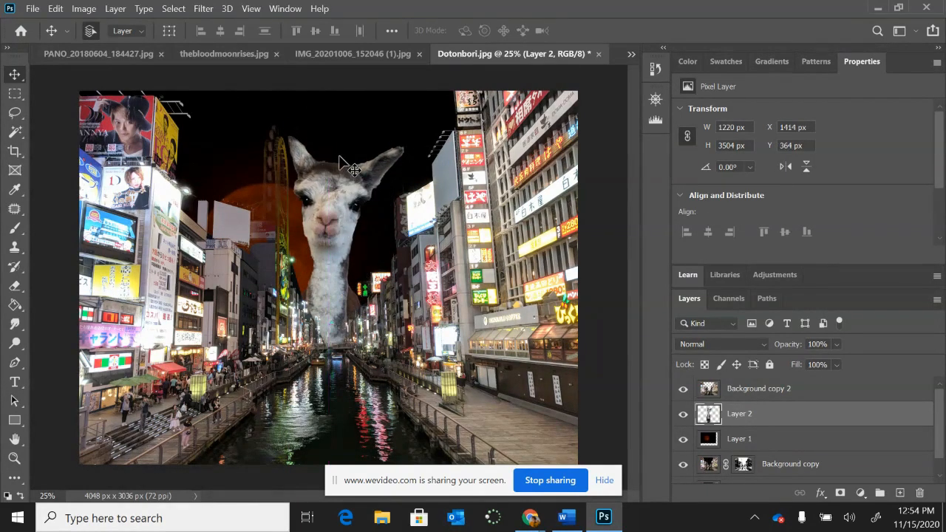
key(ctrl+t)
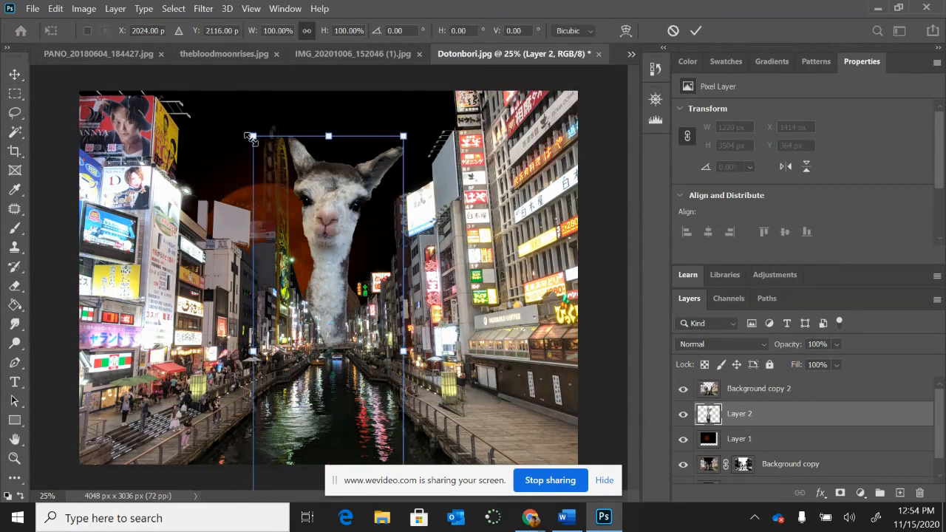
drag(251, 135, 271, 183)
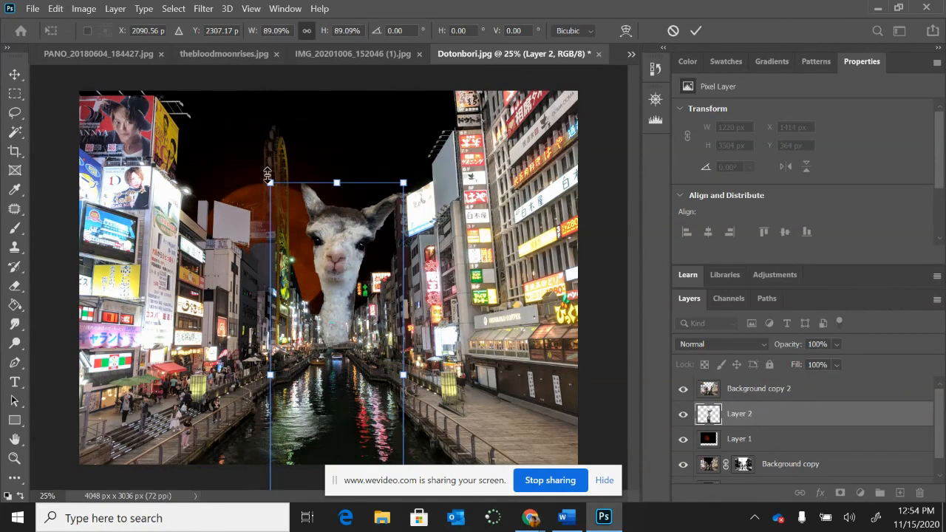
Tilt the alpaca to about -6° and reposition it over the gap at the end of the canal
mouse_move(255, 170)
mouse_down()
mouse_move(239, 189)
mouse_move(294, 164)
mouse_move(250, 171)
mouse_up()
drag(347, 303, 407, 217)
drag(293, 96, 261, 127)
drag(376, 215, 366, 235)
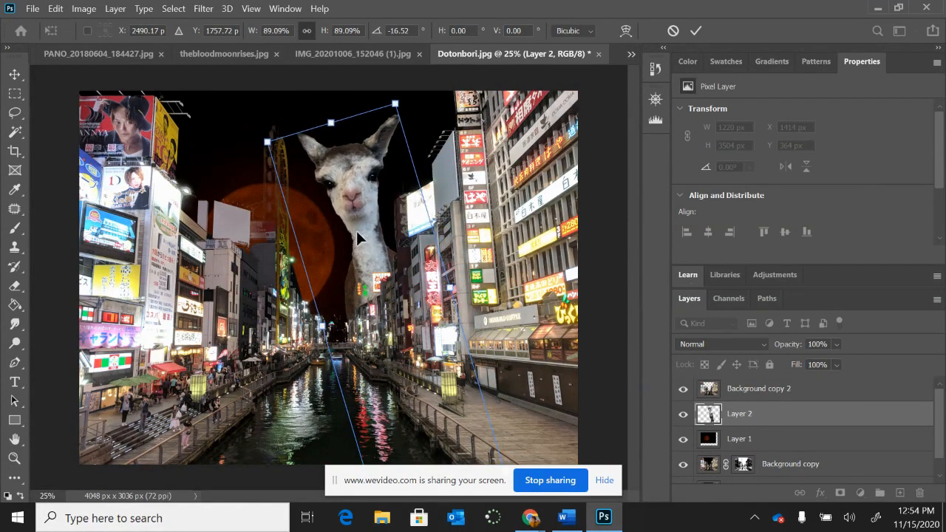
drag(356, 221, 321, 230)
drag(363, 106, 402, 111)
drag(333, 267, 322, 231)
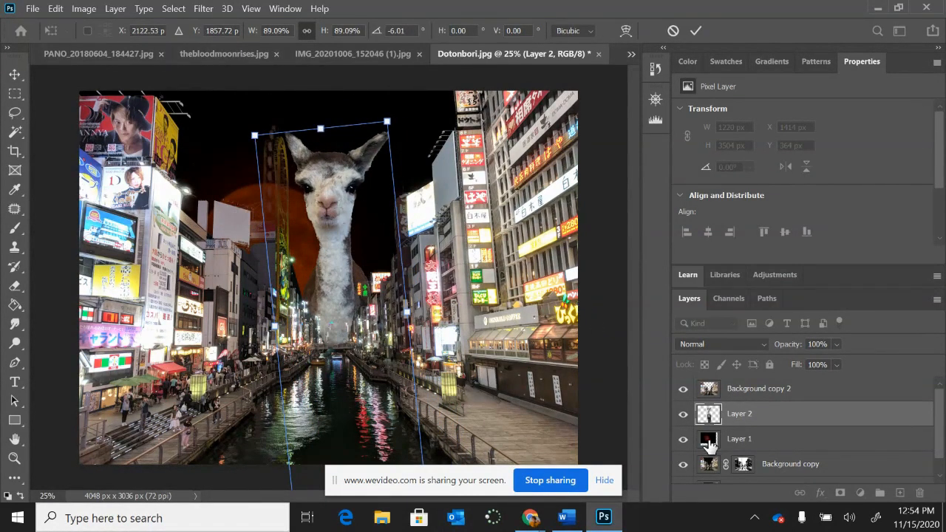
Apply the alpaca's transform and move the moon layer to about X -175 px, Y -416 px, higher behind the buildings
click(708, 441)
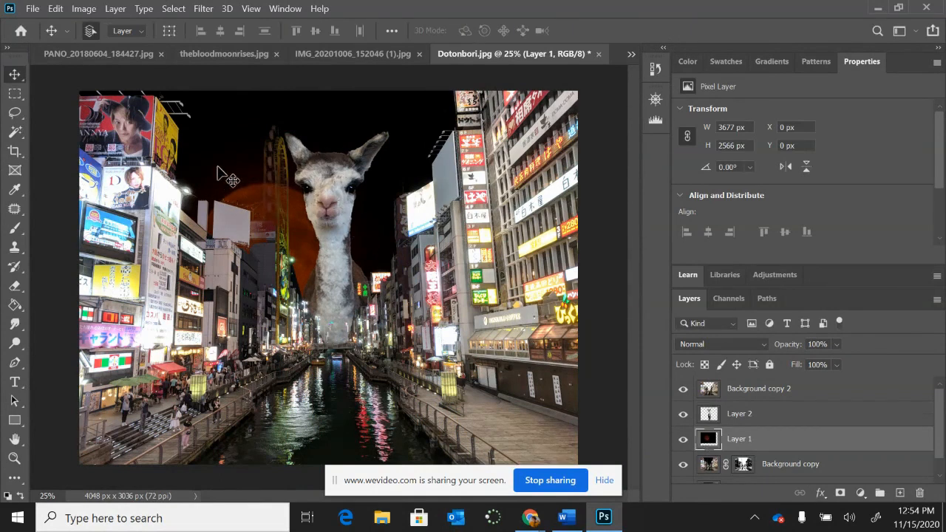
drag(218, 169, 197, 117)
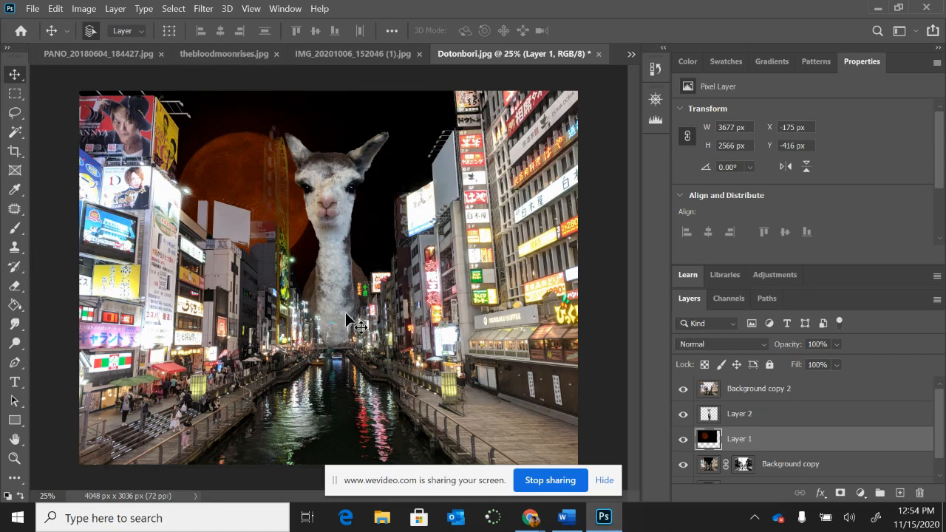
scroll(346, 314, up, 3)
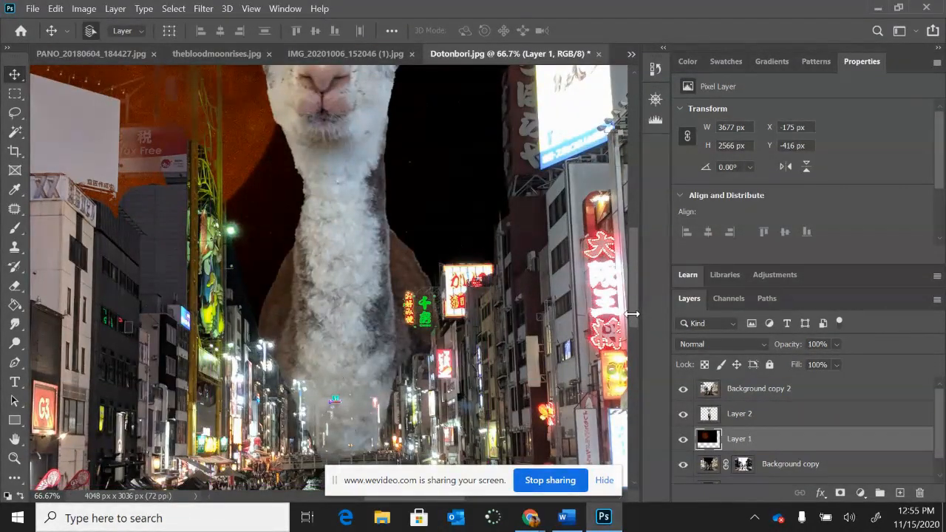
drag(634, 314, 636, 350)
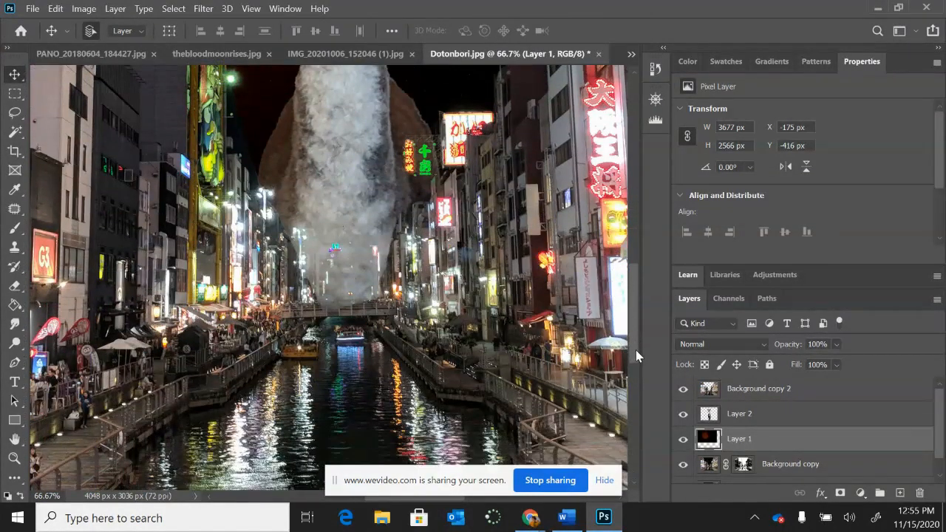
key(ctrl+minus)
key(ctrl+minus)
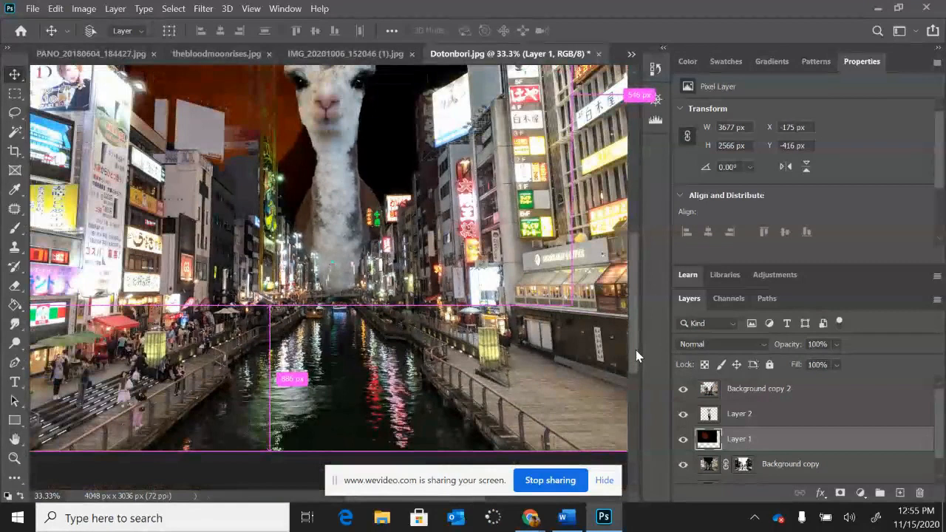
drag(631, 349, 656, 329)
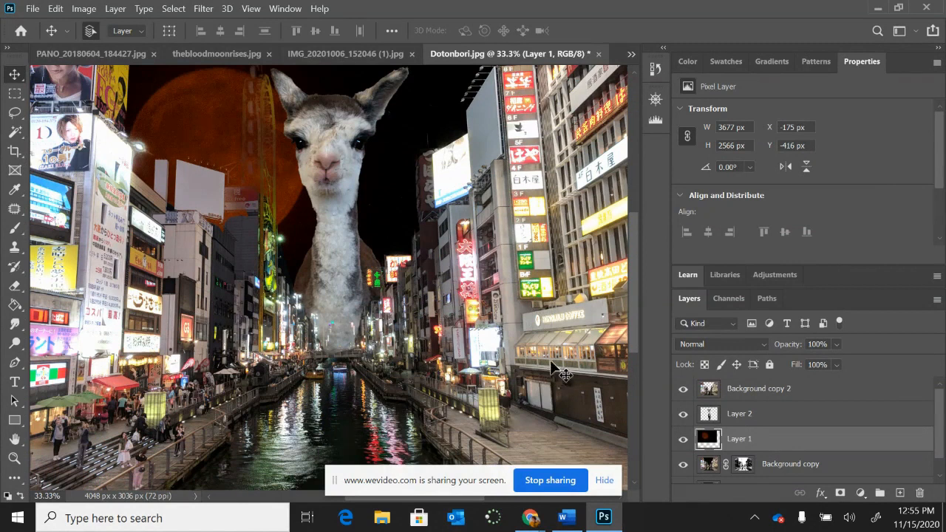
scroll(634, 270, down, 3)
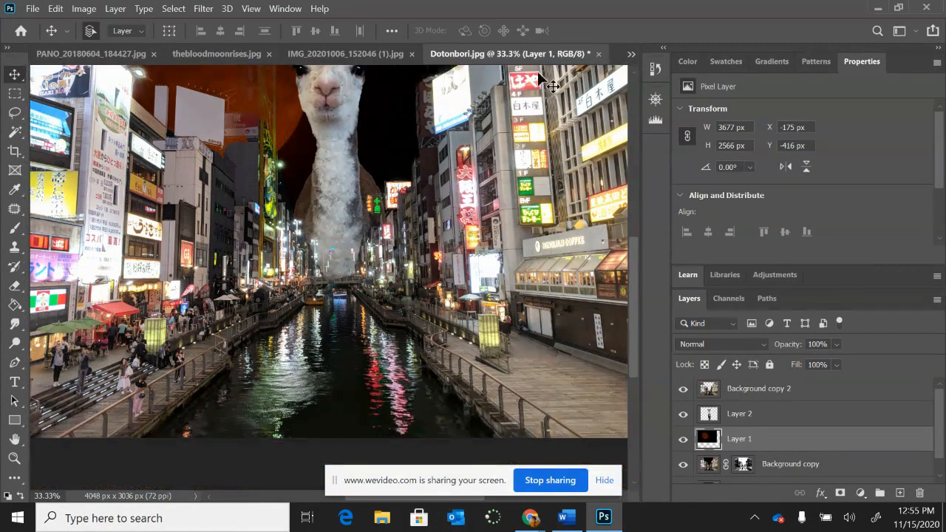
Switch to the IMG_9025.png elk photo
click(631, 55)
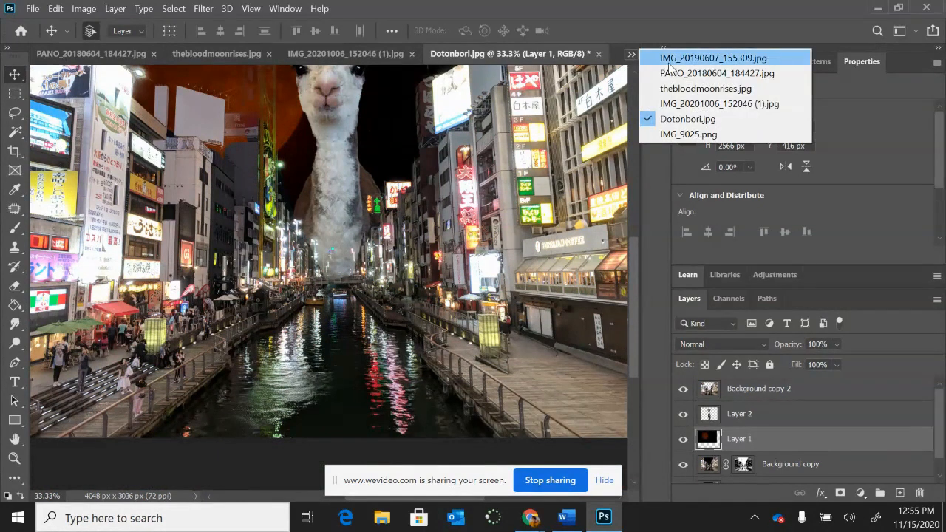
click(714, 58)
click(631, 55)
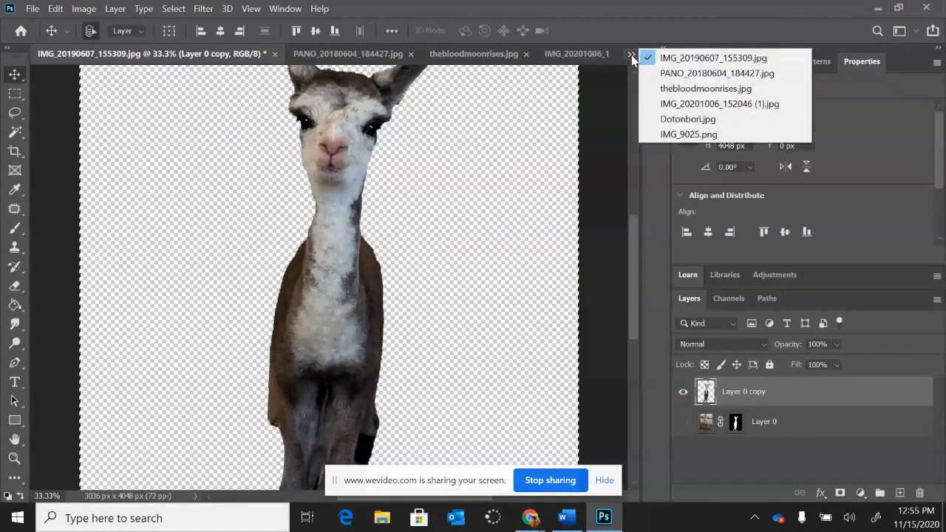
click(688, 133)
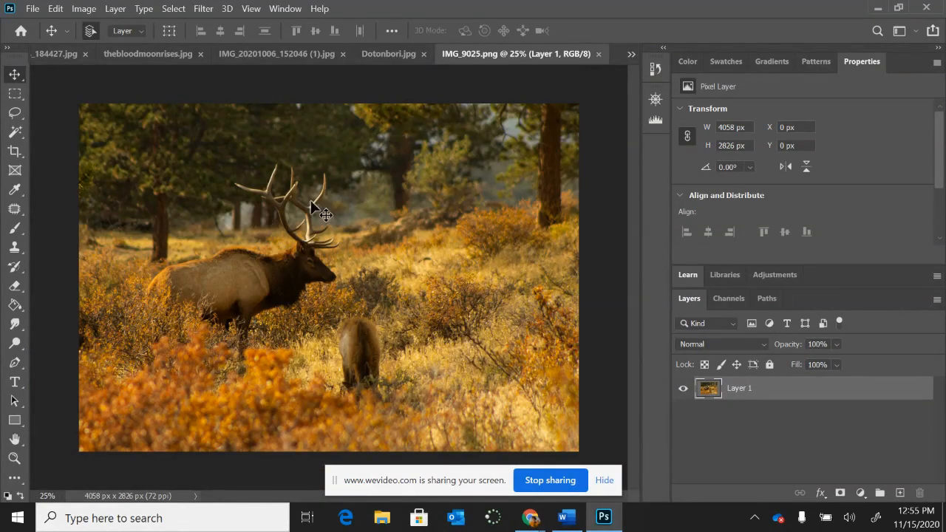
Try to isolate the two elk with Select Subject and a layer mask
click(173, 8)
click(196, 173)
click(841, 493)
double_click(743, 392)
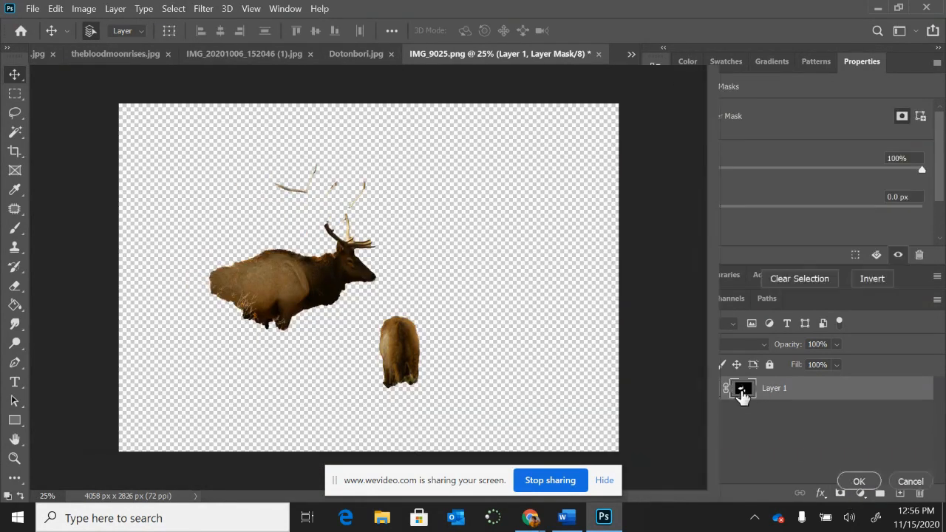
click(780, 80)
click(325, 225)
click(910, 481)
key(ctrl+z)
right_click(705, 392)
click(724, 449)
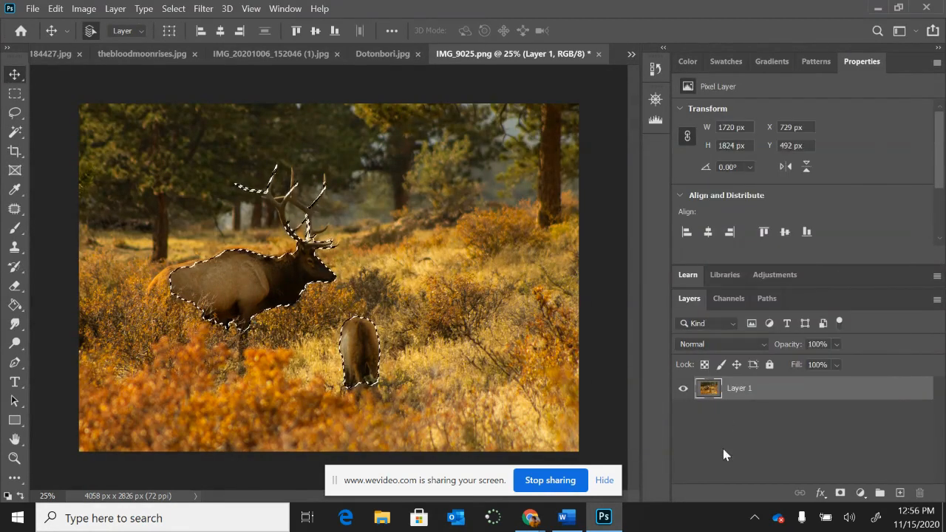
key(ctrl+d)
Duplicate Layer 1 in the elk photo as Layer 1 copy
right_click(715, 391)
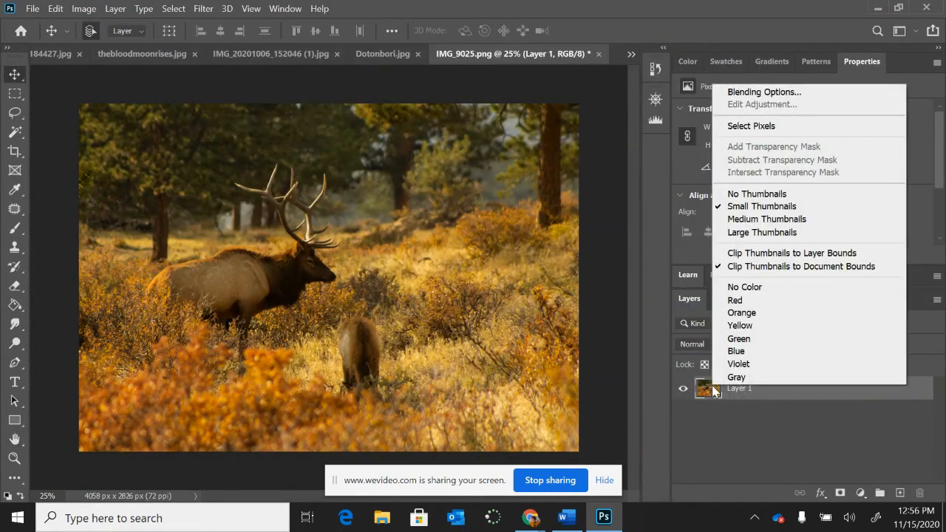
right_click(735, 395)
click(774, 81)
click(646, 152)
Enter Select and Mask and select the antlered elk's body and head with the Quick Selection tool at size 87
click(173, 9)
click(207, 191)
key(w)
mouse_move(285, 285)
mouse_down()
mouse_move(330, 278)
mouse_move(347, 219)
mouse_up()
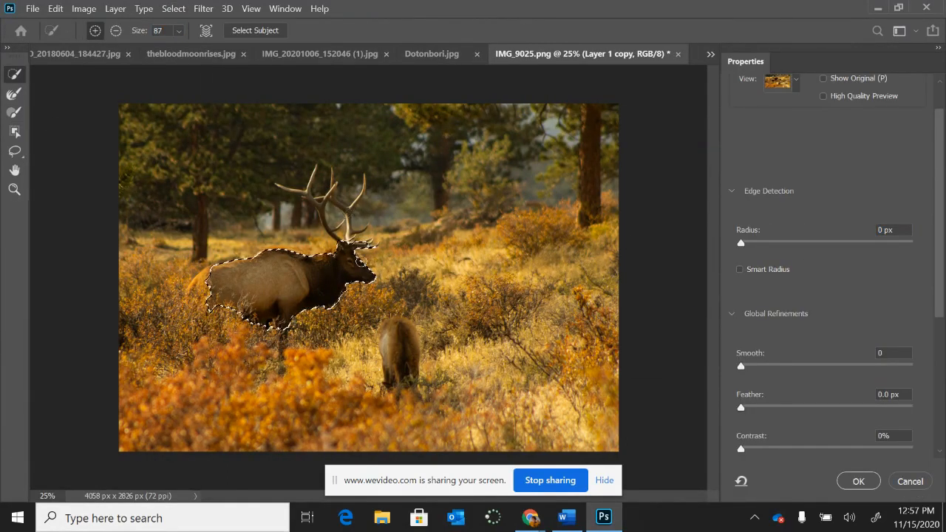
Set the Quick Selection brush to size 16 and add the elk's antlers to the selection
key(ctrl+plus)
key(ctrl+plus)
key(ctrl+plus)
key(r)
key(w)
click(179, 30)
drag(180, 49, 152, 49)
mouse_move(300, 181)
mouse_down()
mouse_move(283, 146)
mouse_move(367, 139)
mouse_up()
scroll(367, 139, up, 3)
drag(235, 225, 226, 135)
drag(317, 236, 356, 164)
Subtract the background areas between the antler branches from the selection
click(14, 94)
click(14, 74)
drag(168, 157, 185, 179)
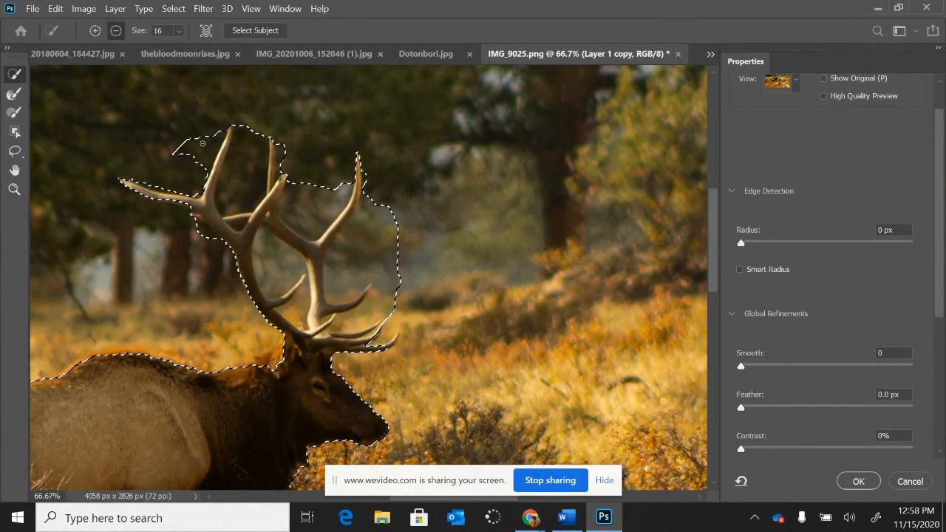
drag(256, 146, 284, 209)
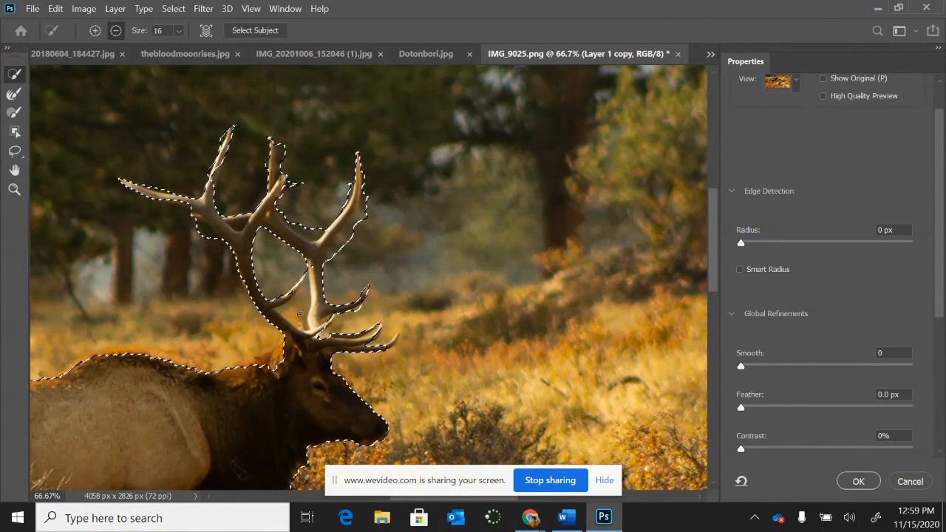
Undo the last subtraction and refine the selection edge around the small inner antler tine
key(ctrl+z)
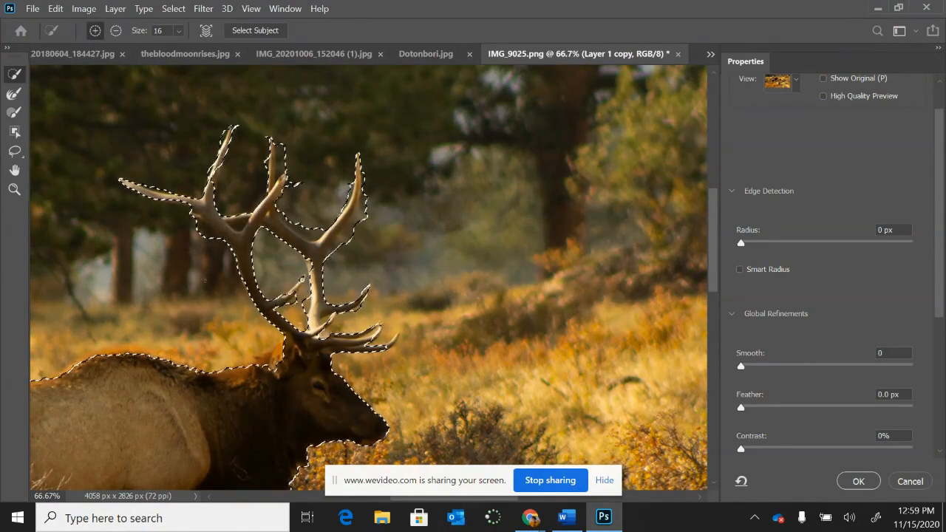
key(r)
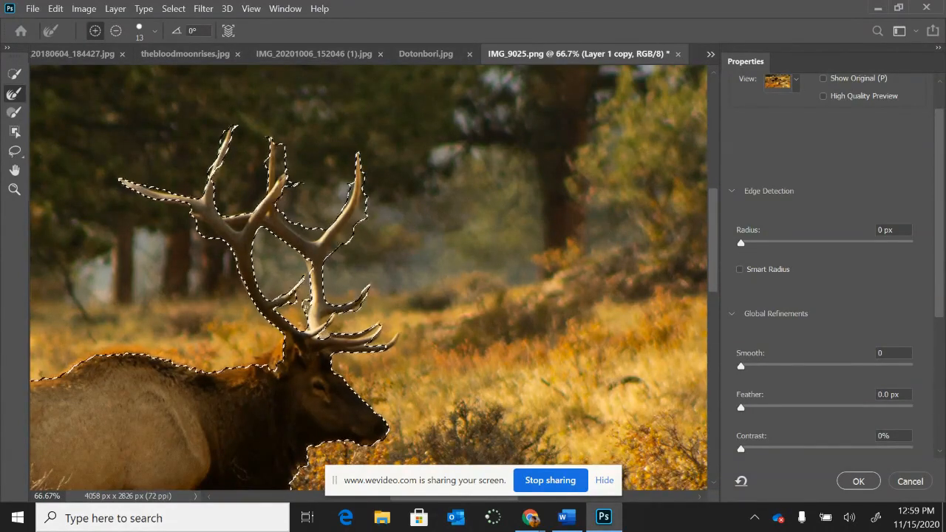
key(ctrl+plus)
key(ctrl+plus)
key(w)
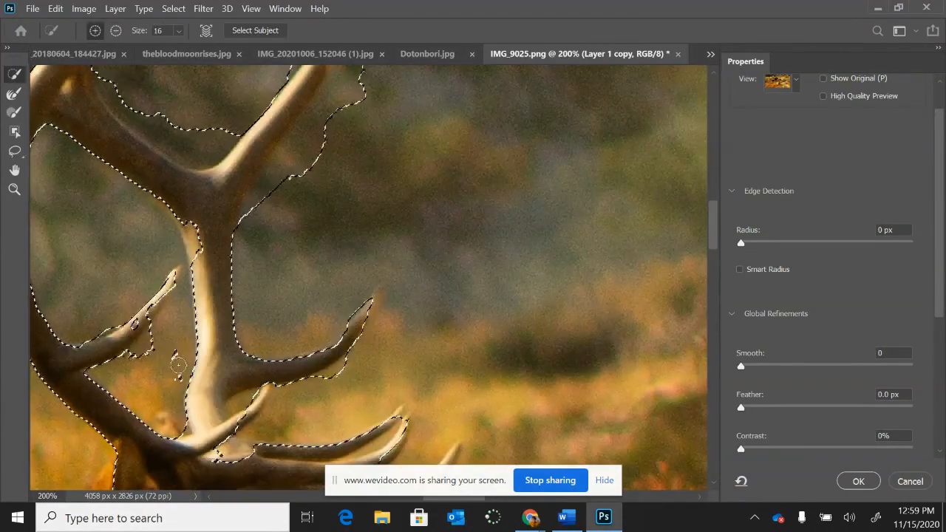
click(18, 96)
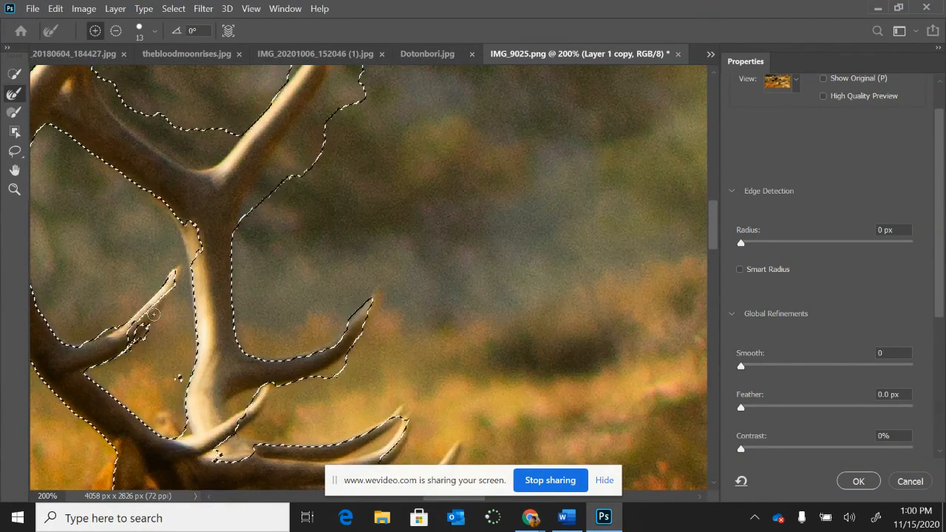
Subtract the excess background along the main antler fork and the upper tines with the Quick Selection tool
key(w)
drag(261, 172, 311, 127)
right_click(715, 242)
key(ctrl+minus)
key(ctrl+minus)
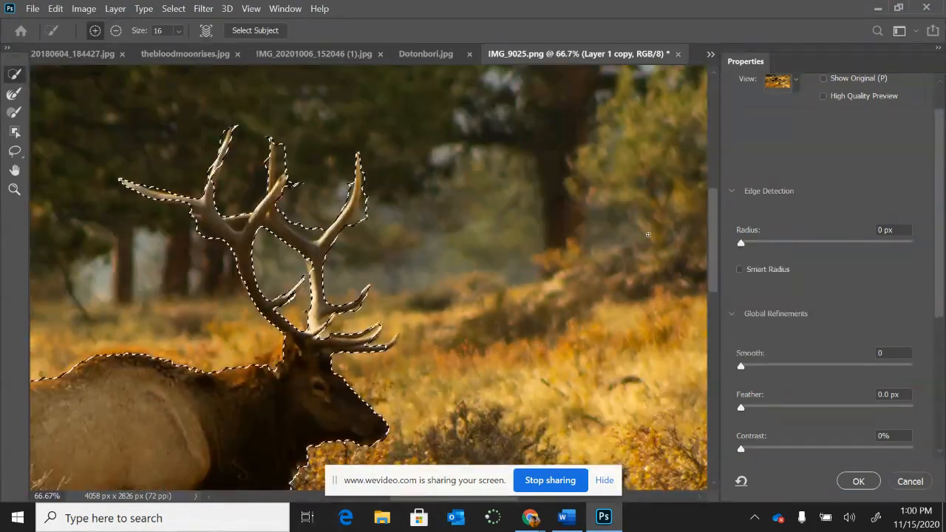
key(ctrl+plus)
key(ctrl+plus)
scroll(338, 239, up, 3)
alt+drag(337, 238, 323, 256)
alt+drag(205, 298, 126, 251)
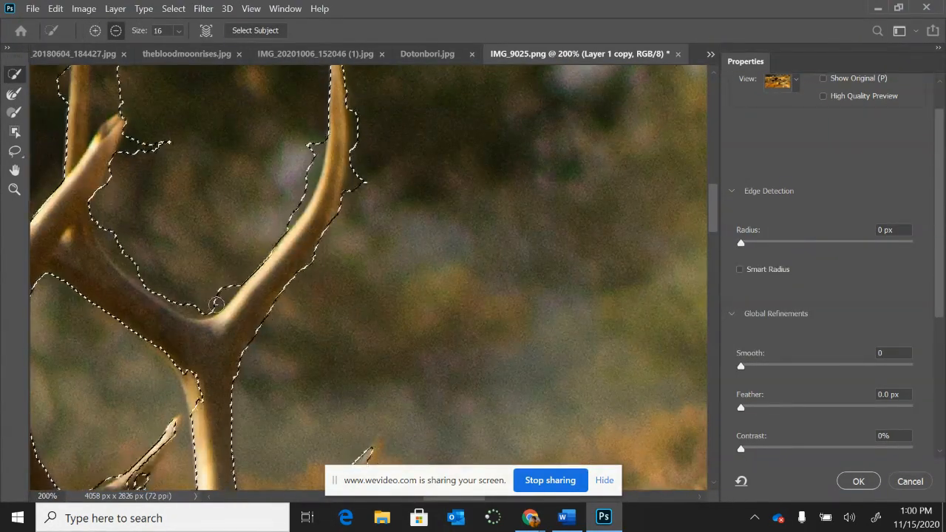
scroll(700, 176, up, 3)
drag(106, 221, 97, 200)
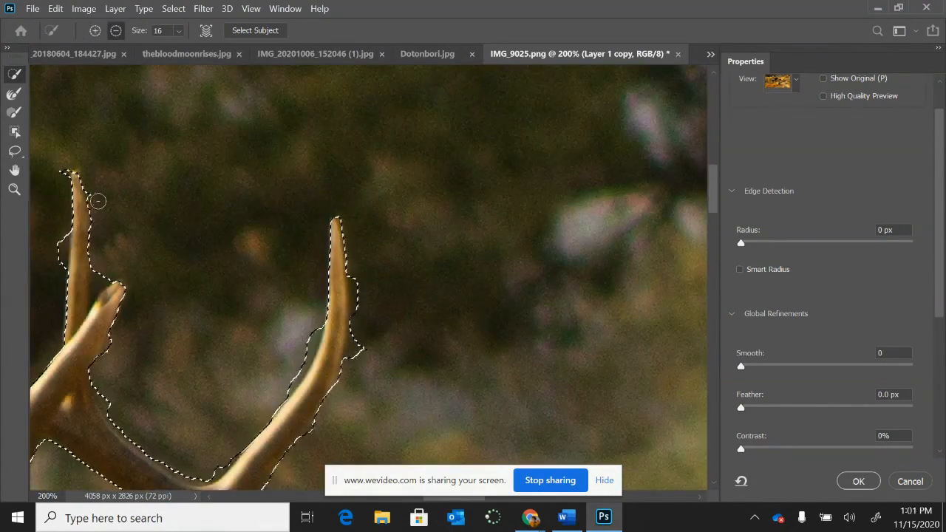
Clean up the selection edges of the inner and middle antler tines with the Brush tool at size 12
drag(715, 203, 716, 243)
key(ctrl+plus)
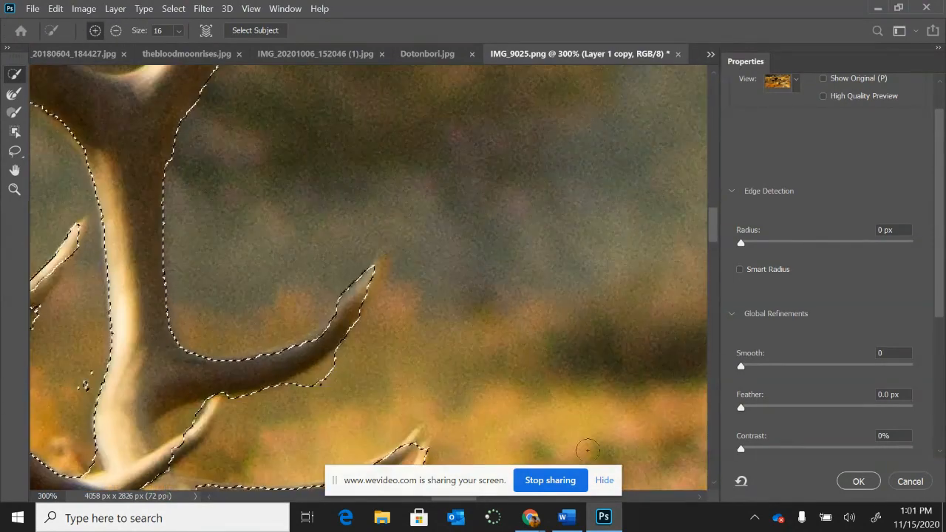
scroll(207, 241, left, 3)
alt+click(361, 420)
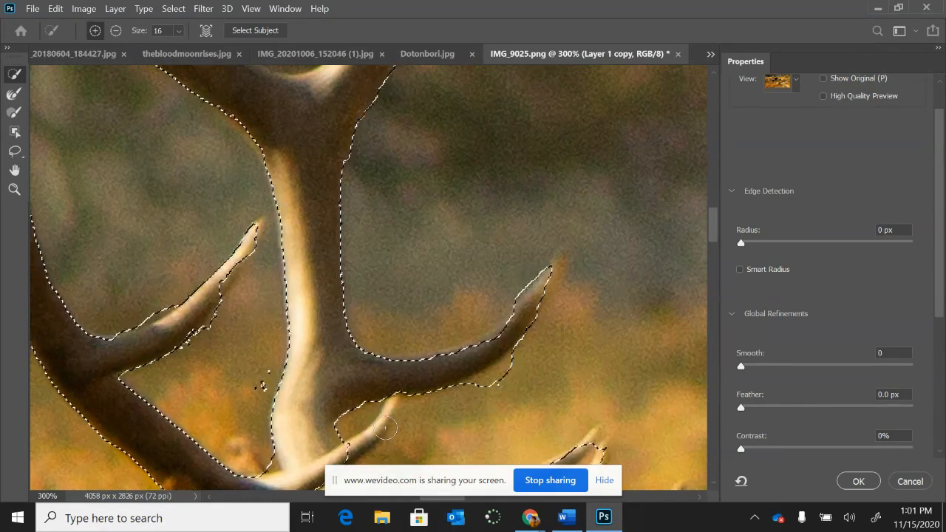
key(r)
click(153, 31)
drag(346, 448, 395, 405)
drag(252, 226, 214, 311)
drag(509, 370, 483, 388)
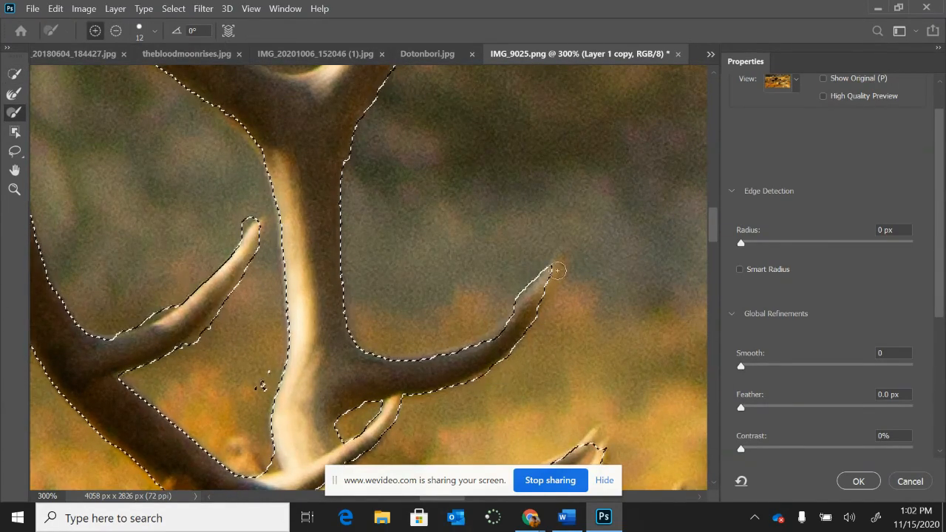
Paint away the excess background along both sides of the upper antler tines
drag(713, 232, 714, 193)
drag(528, 327, 530, 281)
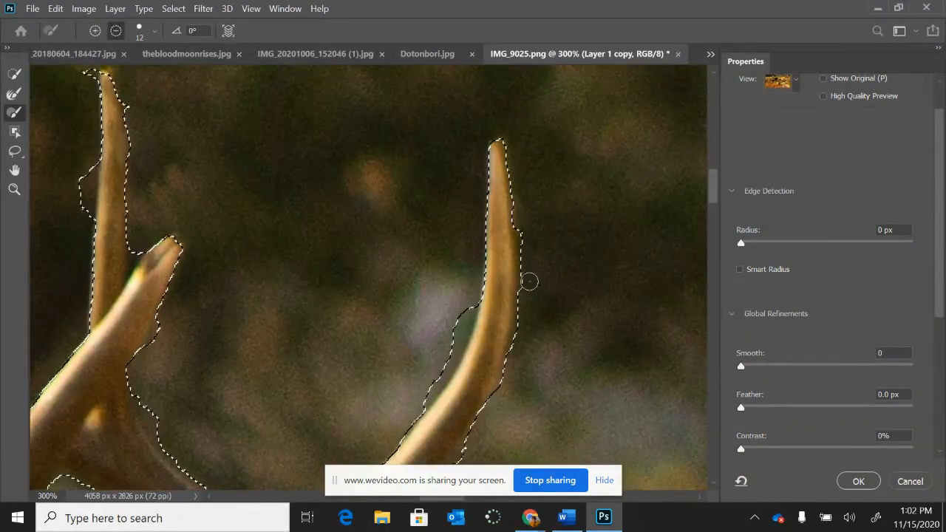
drag(429, 357, 471, 311)
mouse_move(88, 159)
mouse_down()
mouse_move(89, 184)
mouse_move(100, 77)
mouse_move(91, 213)
mouse_up()
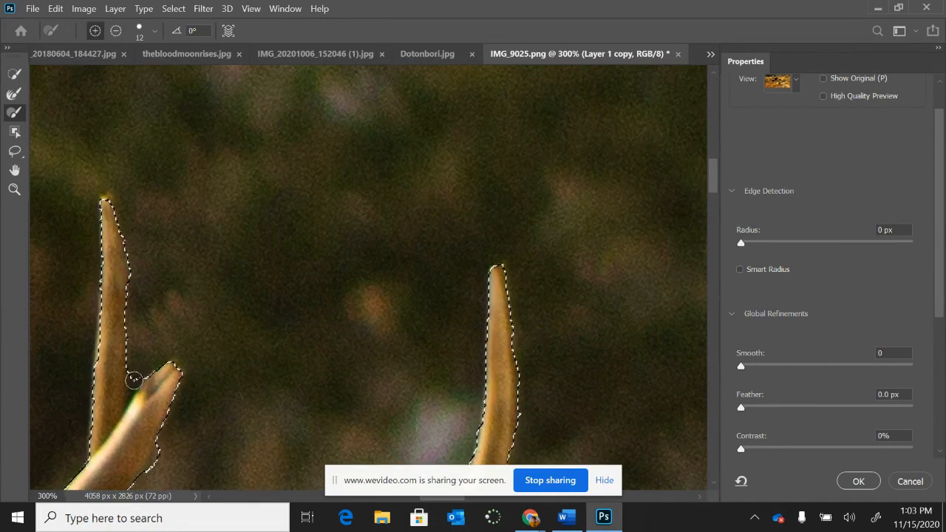
Paint the missing parts of the lower antler tines and nearby edges into the selection with the Brush tool
drag(713, 191, 726, 247)
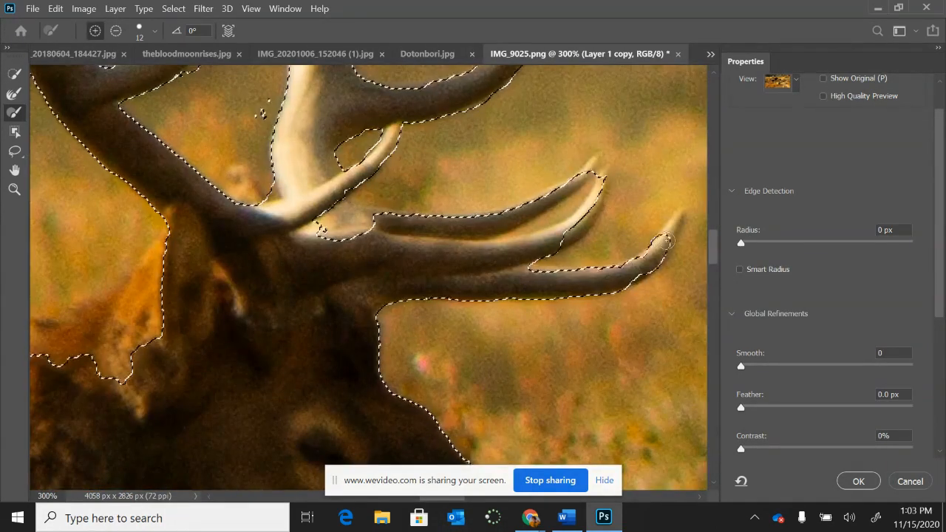
drag(351, 228, 400, 221)
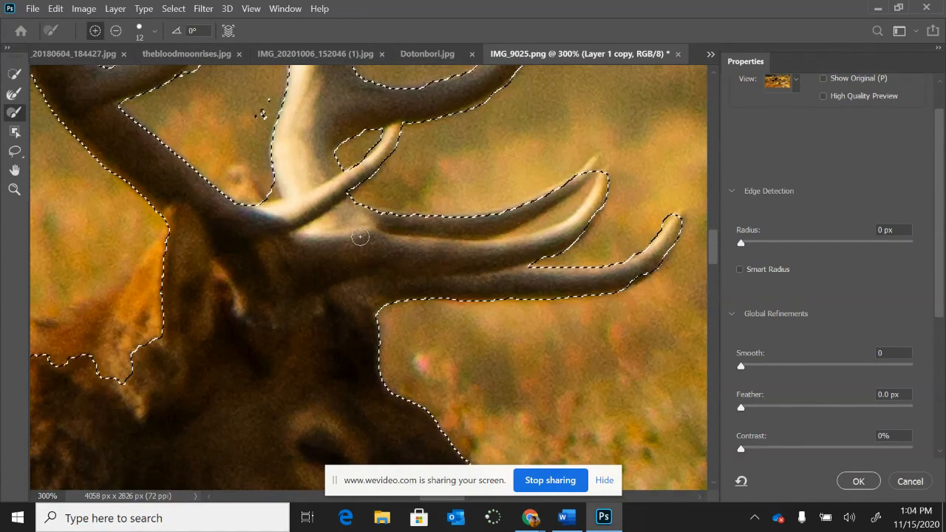
drag(712, 244, 712, 253)
mouse_move(169, 132)
mouse_down()
mouse_move(116, 221)
mouse_move(37, 244)
mouse_up()
drag(712, 261, 712, 209)
mouse_move(318, 291)
mouse_down()
mouse_move(281, 313)
mouse_move(227, 286)
mouse_move(179, 249)
mouse_move(138, 181)
mouse_up()
drag(717, 213, 717, 254)
Resize the selection brush and subtract the excess background along the edge of the antler
click(154, 31)
drag(78, 73, 74, 73)
click(116, 31)
mouse_move(584, 226)
mouse_down()
mouse_move(545, 271)
mouse_move(608, 215)
mouse_move(616, 241)
mouse_move(593, 207)
mouse_up()
key(alt)
mouse_move(716, 246)
mouse_down()
mouse_move(717, 291)
mouse_move(716, 268)
mouse_up()
Try raising the edge detection radius and switching Smart Radius
drag(741, 243, 753, 246)
click(740, 269)
Set the brush size to 14 and subtract the excess background along the tall rear tine and beneath its fork
drag(713, 265, 711, 210)
key(ctrl+minus)
key(ctrl+minus)
click(155, 31)
drag(73, 74, 88, 78)
click(163, 283)
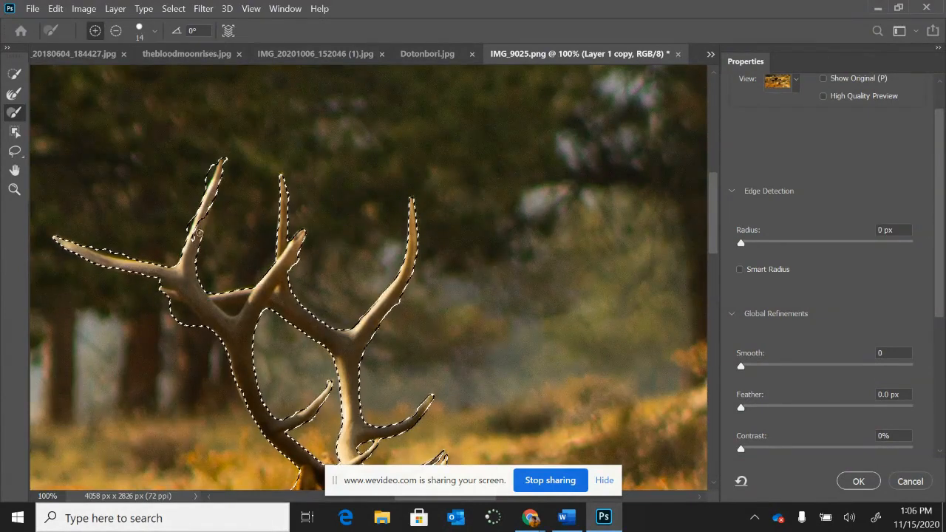
key(alt)
drag(186, 230, 215, 169)
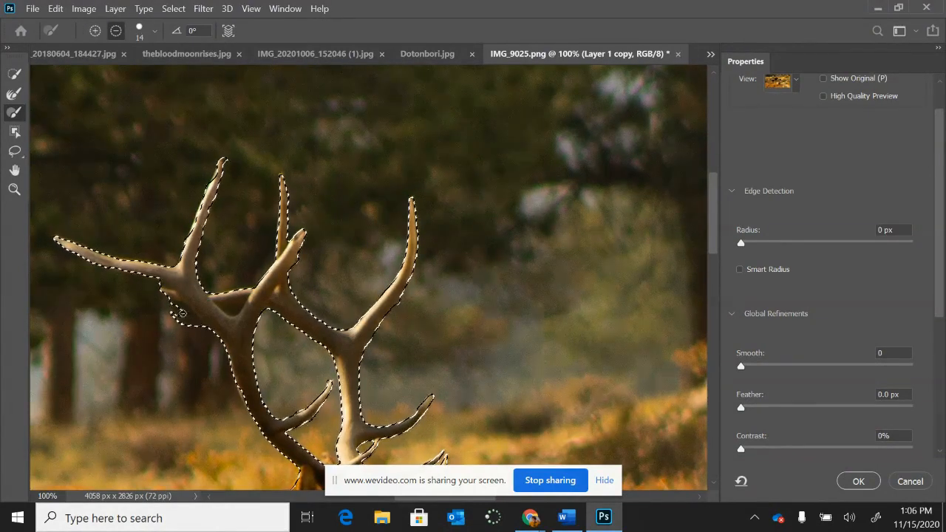
Subtract the background gap enclosed between the crossing antler branches with the Quick Selection tool
key(w)
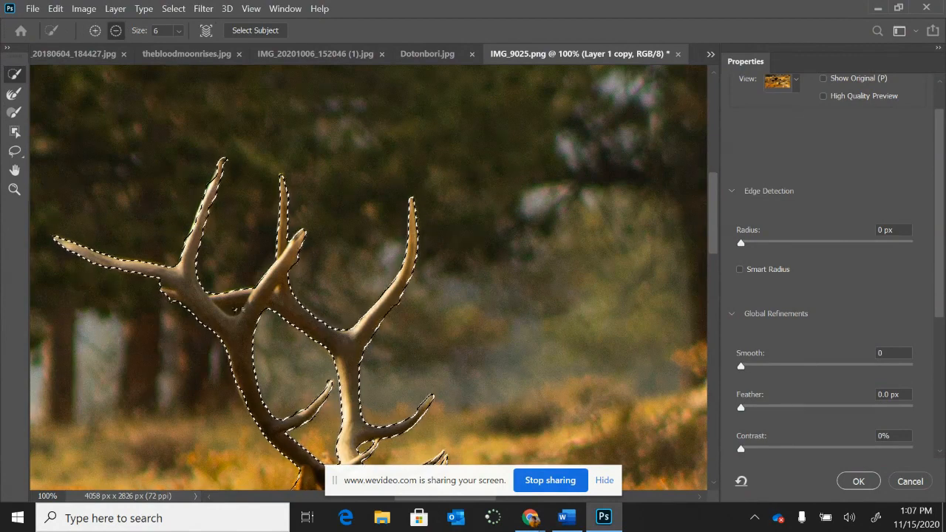
key(ctrl+plus)
key(ctrl+plus)
click(209, 496)
drag(244, 346, 290, 343)
key(r)
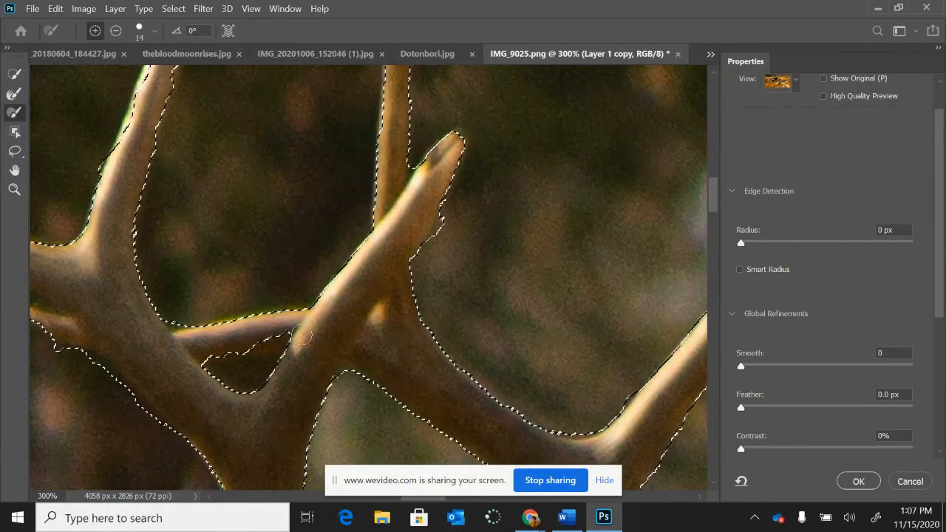
Set Smooth to 20 and output the elk selection to a new layer with a layer mask
click(740, 269)
mouse_move(741, 243)
mouse_down()
mouse_move(769, 247)
mouse_move(759, 247)
mouse_move(742, 280)
mouse_move(775, 281)
mouse_up()
scroll(759, 255, down, 2)
scroll(758, 298, down, 3)
click(850, 416)
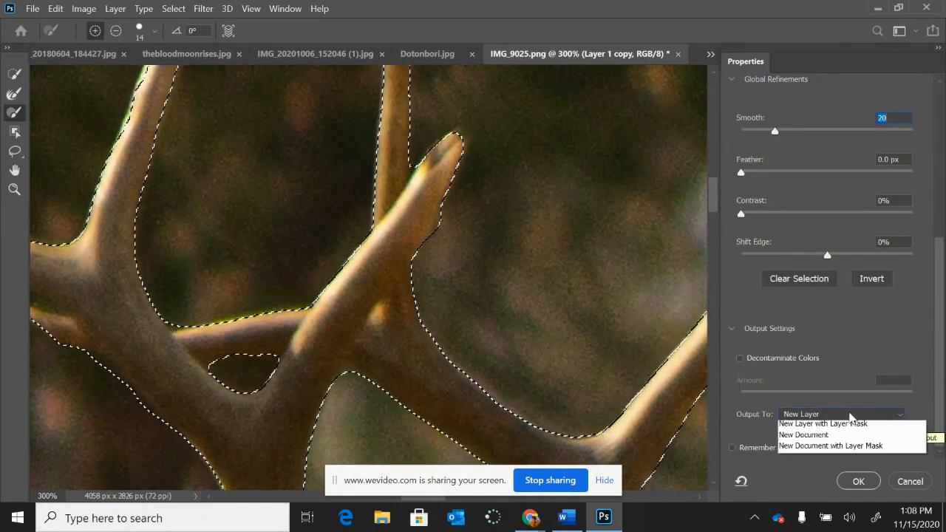
click(835, 460)
click(851, 483)
Hide Layer 1 so that only the masked elk is displayed
click(683, 438)
key(ctrl+minus)
key(ctrl+minus)
key(ctrl+minus)
click(632, 333)
scroll(631, 333, up, 2)
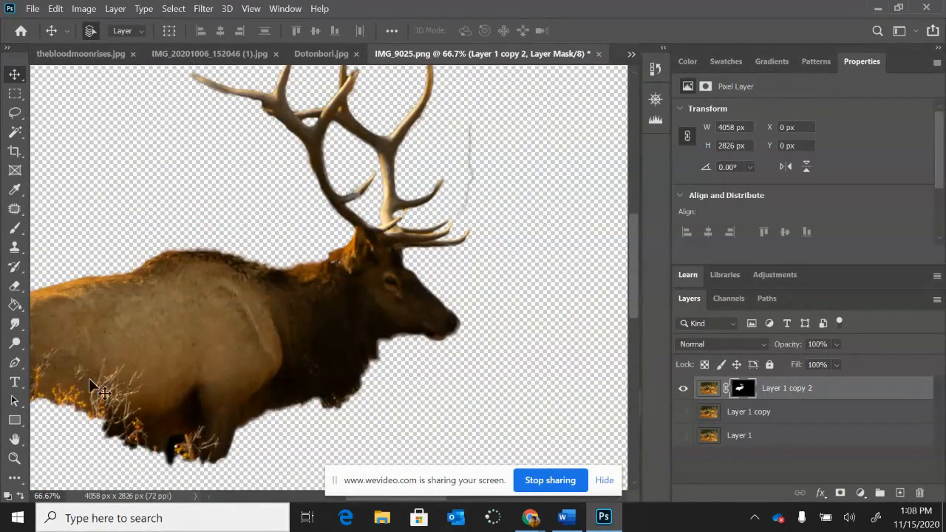
Paint black on the elk's layer mask to remove the stray line beside the antlers and the grass beneath the body
click(16, 230)
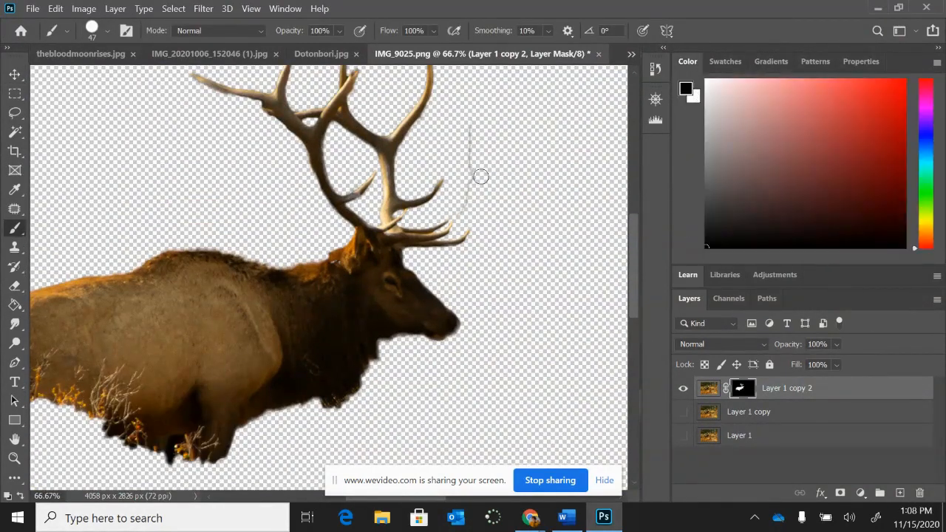
scroll(281, 296, up, 5)
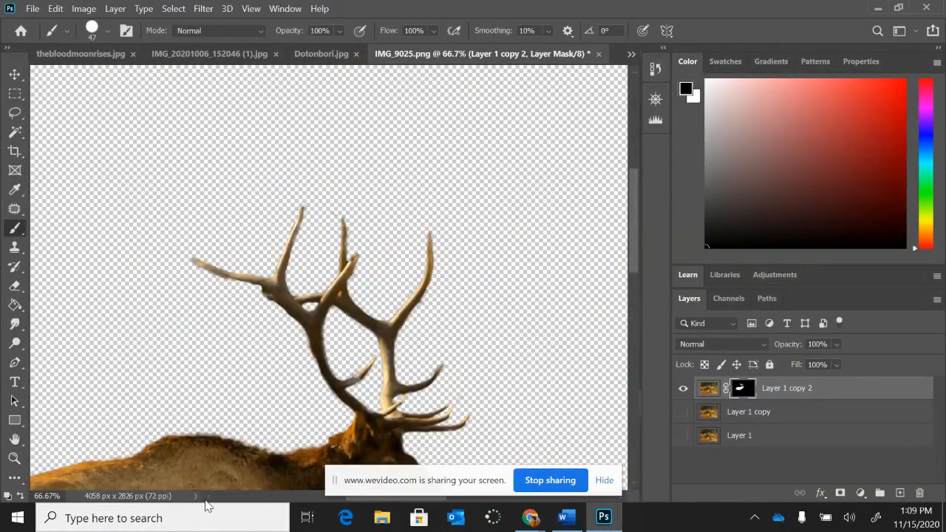
scroll(199, 485, left, 2)
scroll(199, 484, down, 5)
mouse_move(70, 298)
mouse_down()
mouse_move(180, 392)
mouse_move(111, 321)
mouse_move(95, 285)
mouse_up()
drag(285, 403, 298, 397)
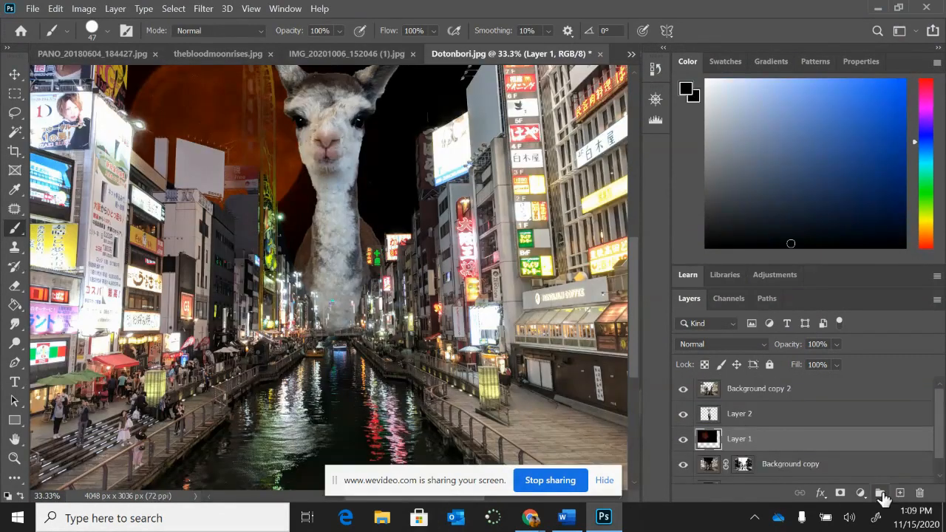
Try bringing the elk image into Dotonbori.jpg as a new layer, and return to IMG_9025.png
click(879, 492)
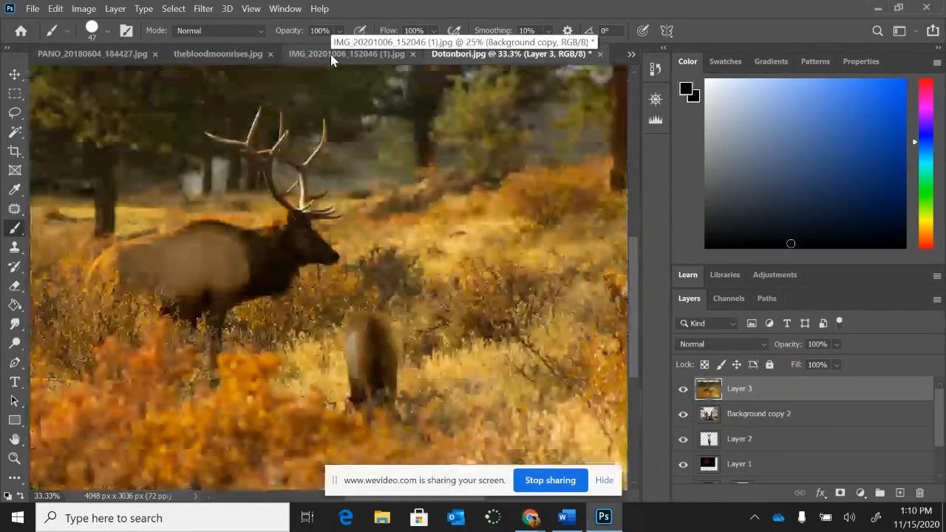
click(632, 54)
click(657, 142)
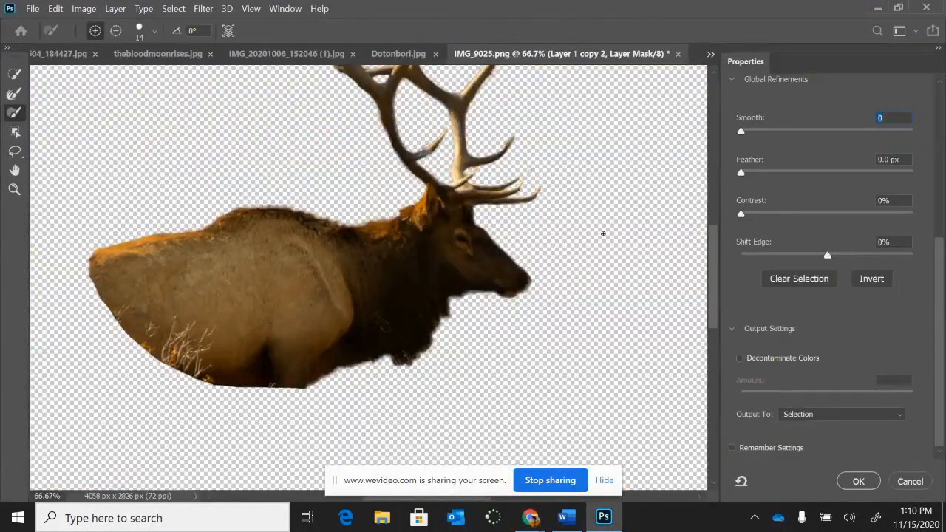
Try outputting the elk from Select and Mask to a new layer with layer mask, with Decontaminate Colors at 100%
click(853, 415)
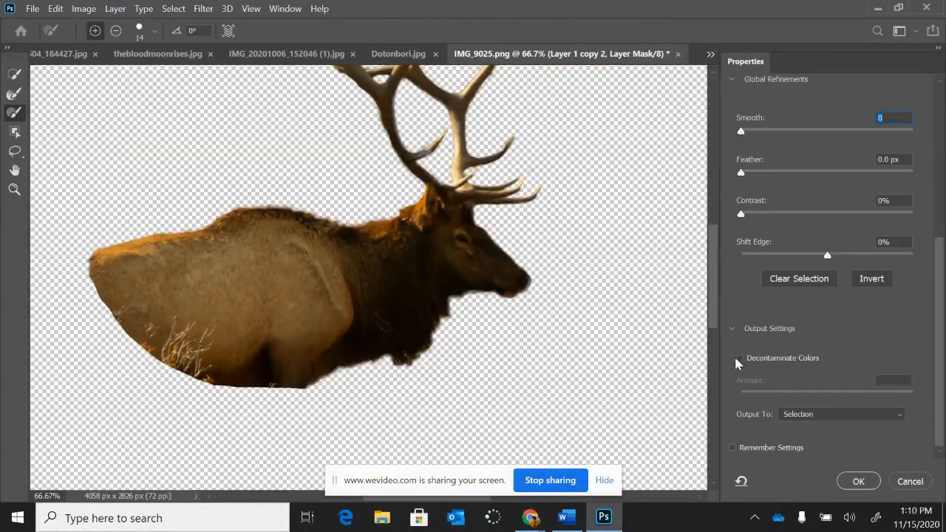
click(737, 361)
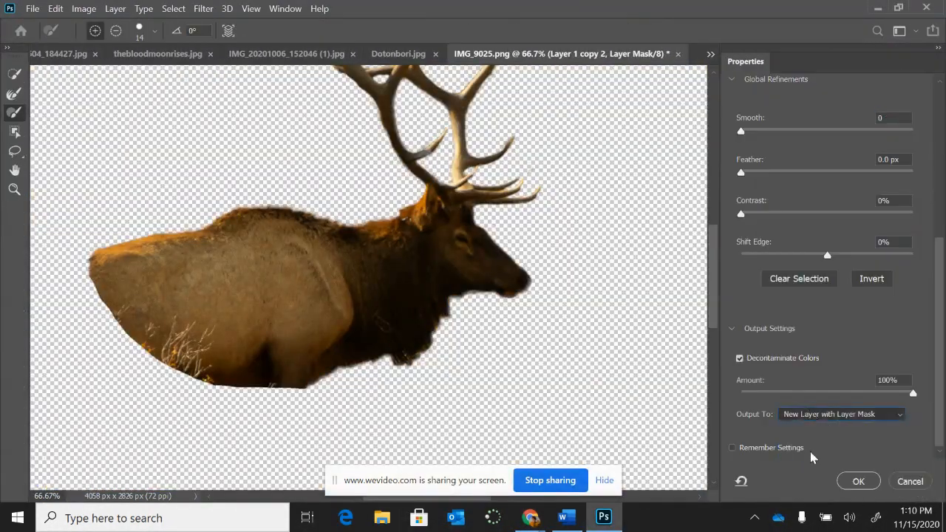
click(857, 481)
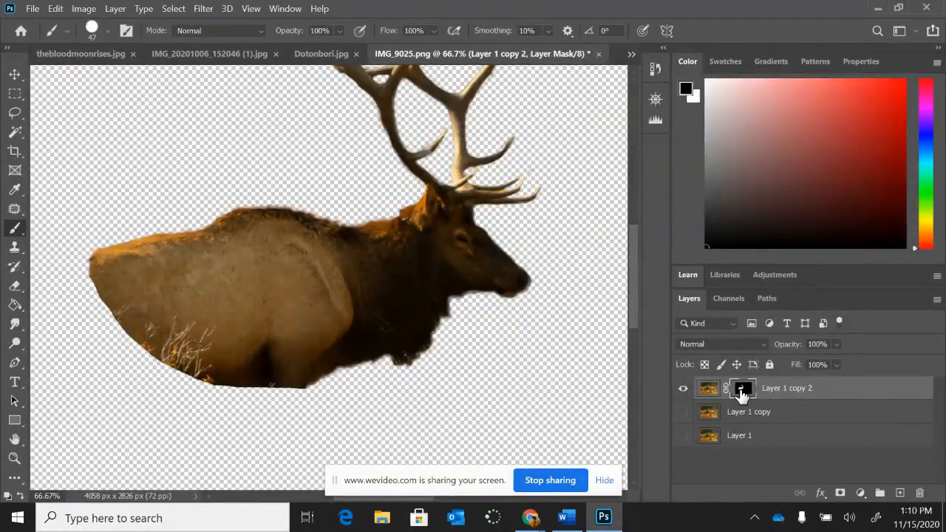
Reopen the elk's layer mask in Select and Mask, choose another output option and output the cutout again
double_click(741, 393)
drag(934, 154, 933, 347)
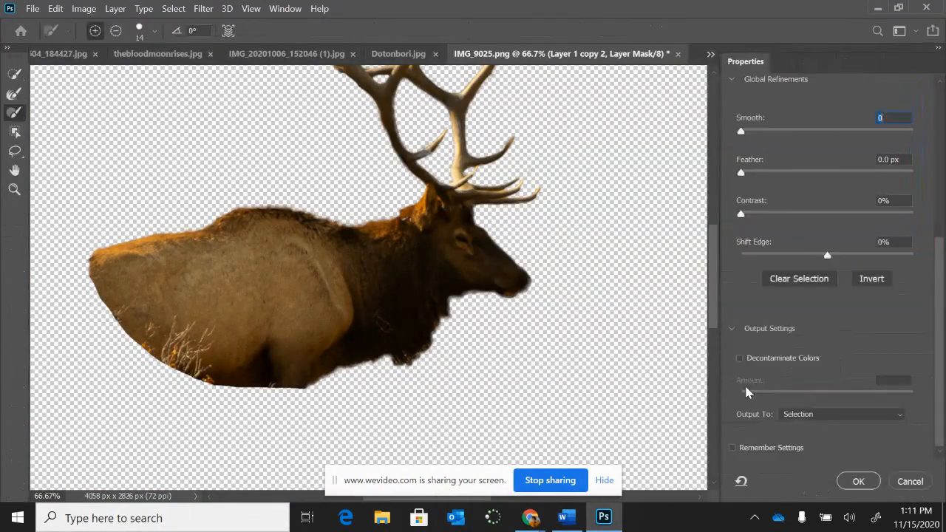
click(808, 414)
click(806, 451)
click(859, 481)
click(683, 388)
double_click(708, 412)
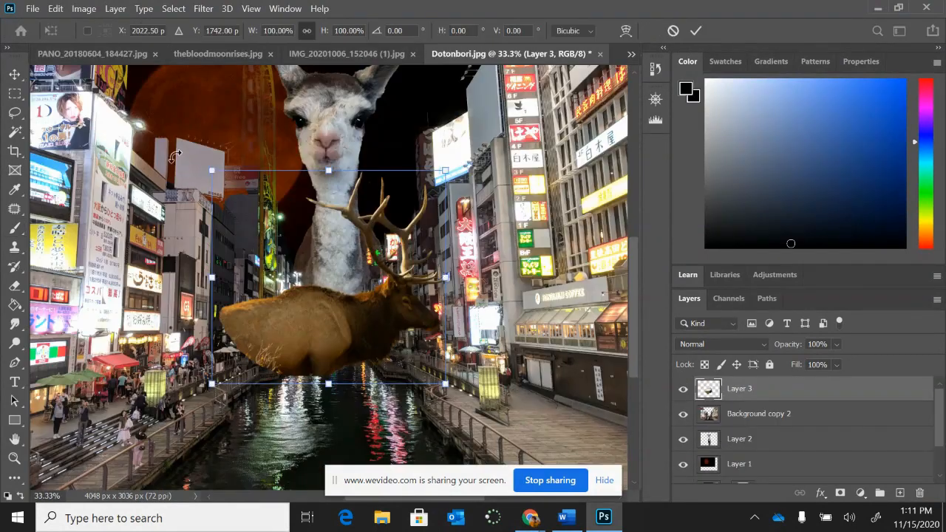
Rotate and shrink the pasted elk in Dotonbori.jpg and place it in the canal below the alpaca
drag(370, 222, 313, 416)
drag(403, 336, 403, 360)
key(Return)
Liquify the elk's lower body with a size 100 brush to warp its base into water-like ripples
key(b)
click(206, 9)
key(Escape)
key(ctrl+shift+x)
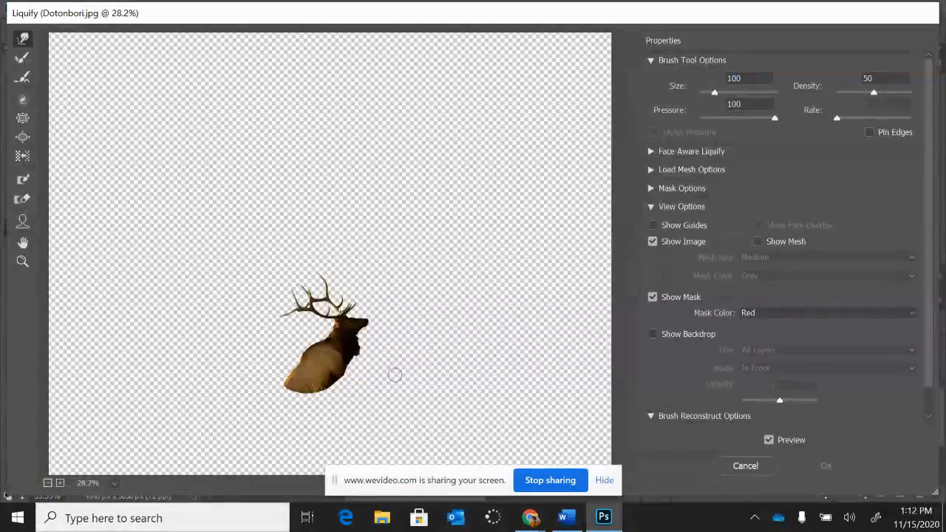
drag(293, 398, 331, 389)
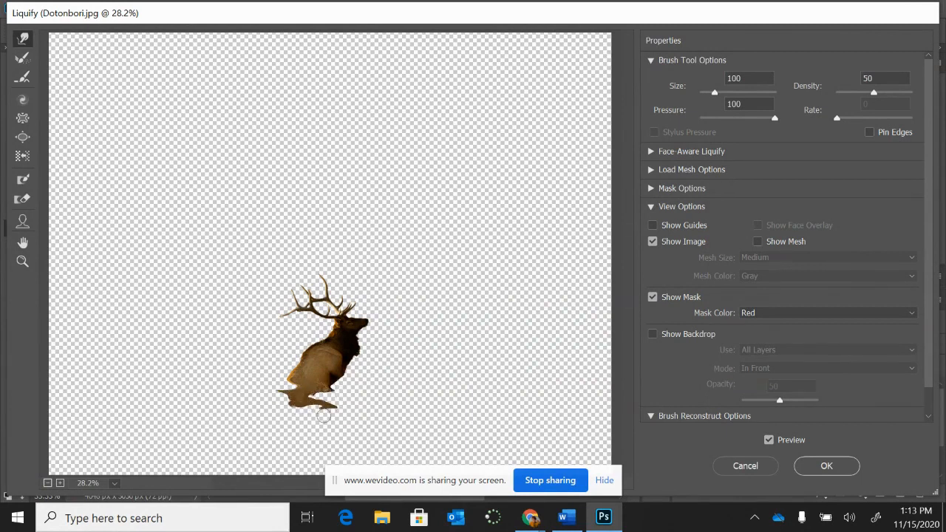
click(817, 470)
Darken the elk with the Burn tool, using Midtones range and 50% exposure
click(15, 324)
click(14, 343)
right_click(15, 324)
right_click(15, 343)
click(59, 356)
mouse_move(289, 419)
mouse_down()
mouse_move(318, 413)
mouse_move(315, 440)
mouse_up()
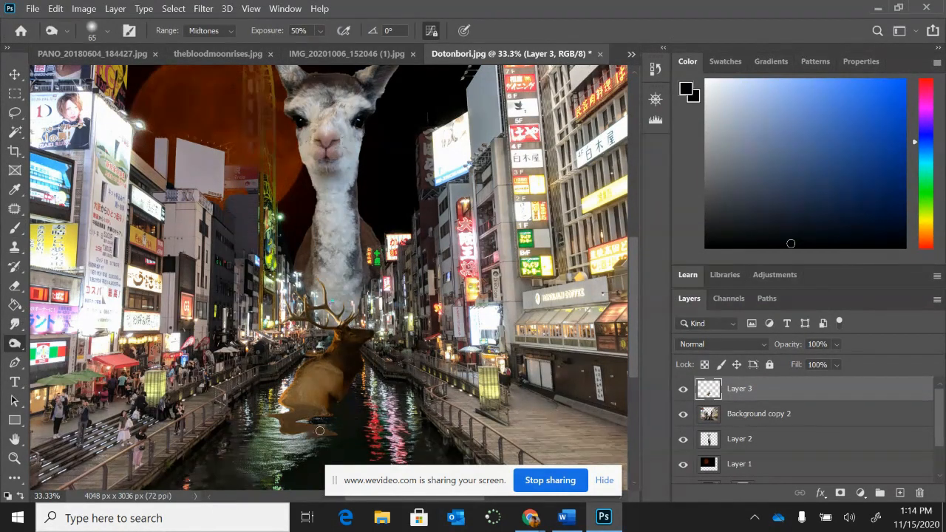
Add a layer mask to the elk layer and fade its rippled base into the water with black at 24% brush opacity
click(840, 493)
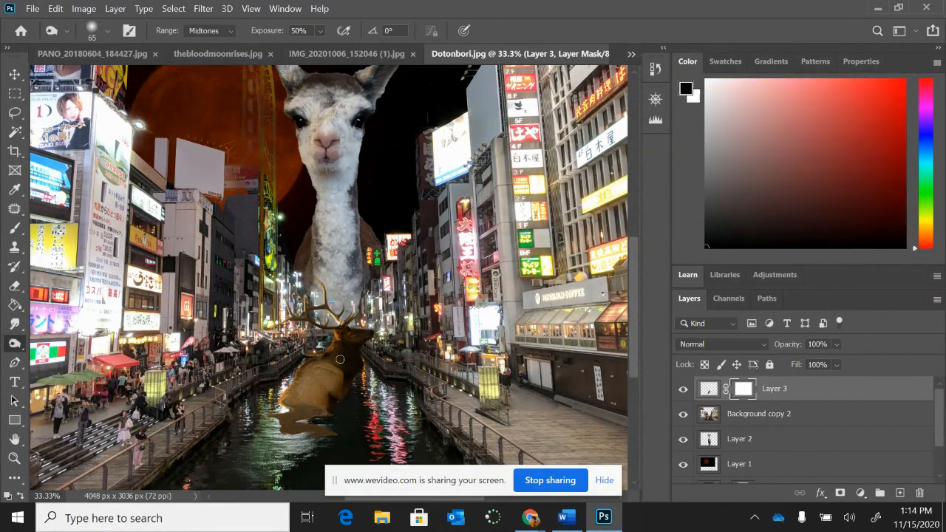
key(b)
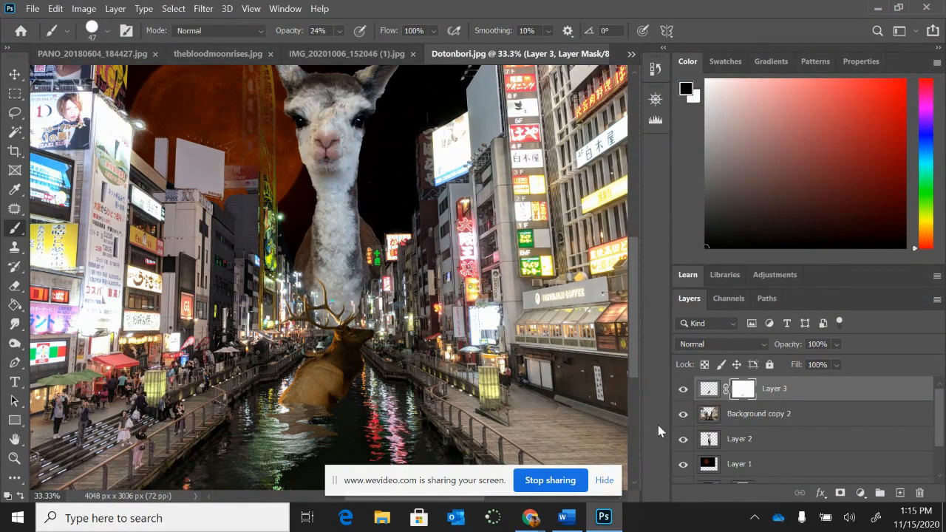
Try a Curves adjustment layer above the elk, sampling the black point from the canal water, and undo it
click(860, 493)
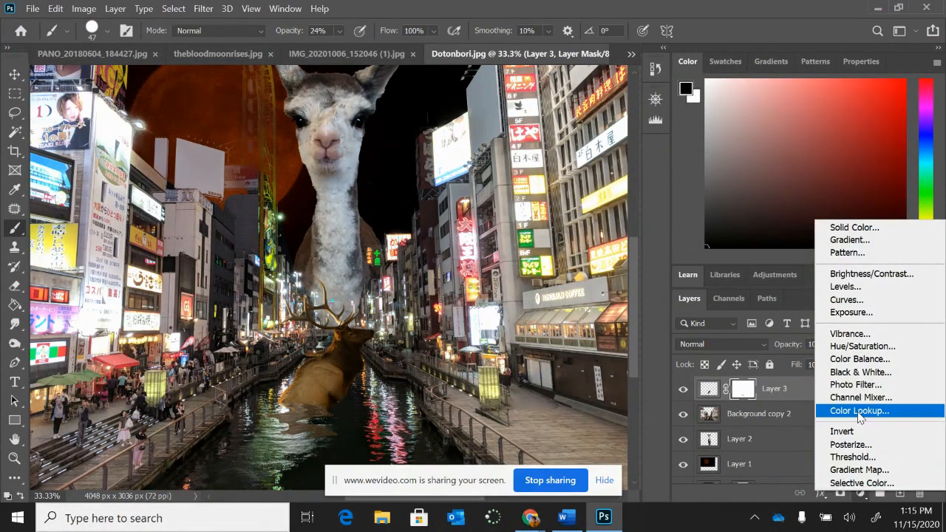
click(851, 301)
click(688, 155)
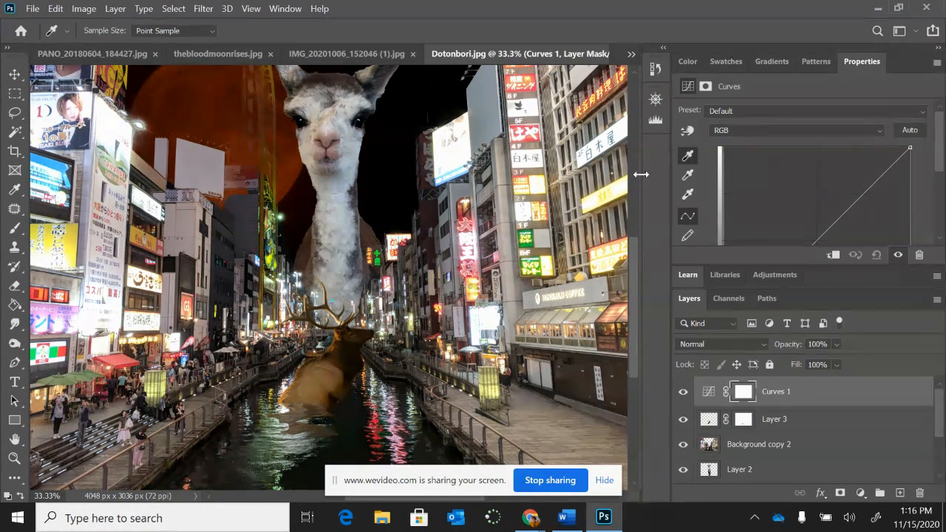
click(347, 424)
key(ctrl+z)
key(ctrl+z)
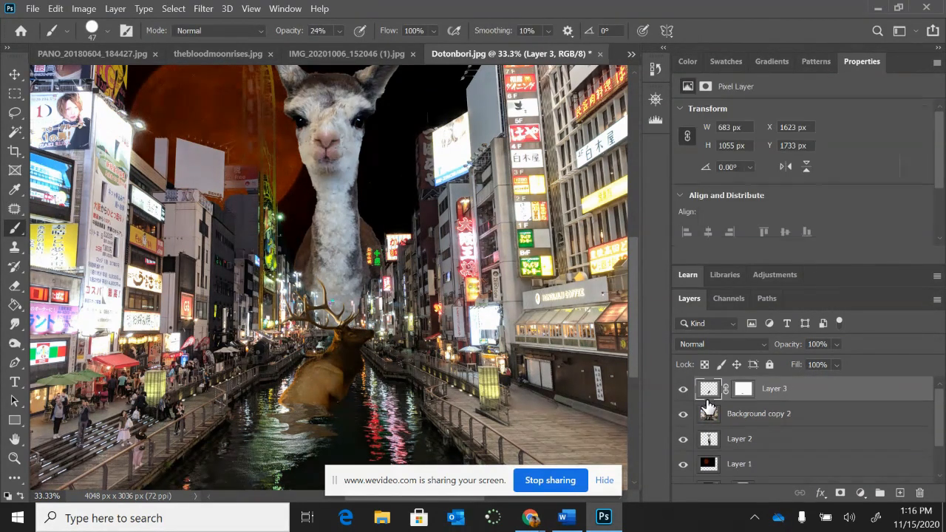
Switch to Chrome and watch the YouTube video on color matching in Photoshop
click(531, 517)
click(451, 455)
click(289, 395)
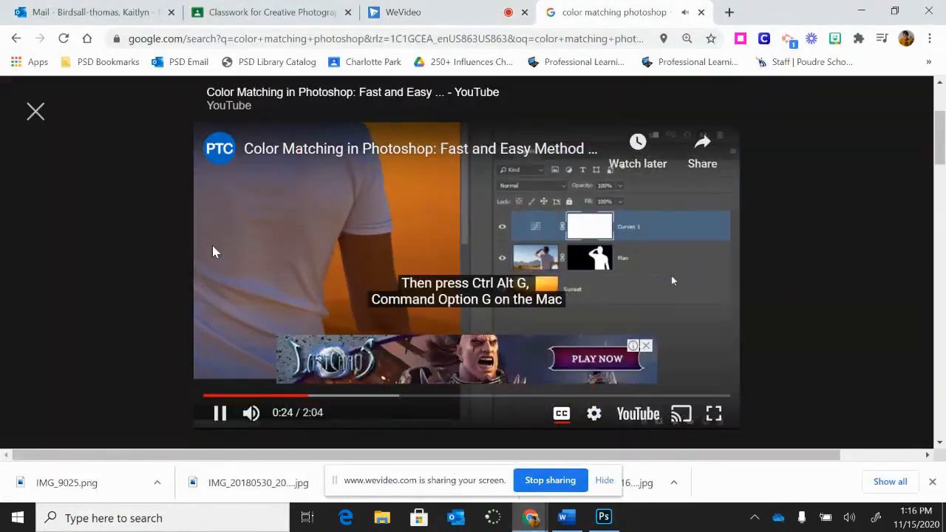
click(220, 413)
Switch back to Photoshop and try matching the elk's color with a clipped Curves adjustment layer and its point eyedroppers
click(604, 518)
click(860, 493)
click(851, 299)
alt+click(706, 403)
click(688, 156)
click(688, 194)
click(687, 174)
double_click(755, 391)
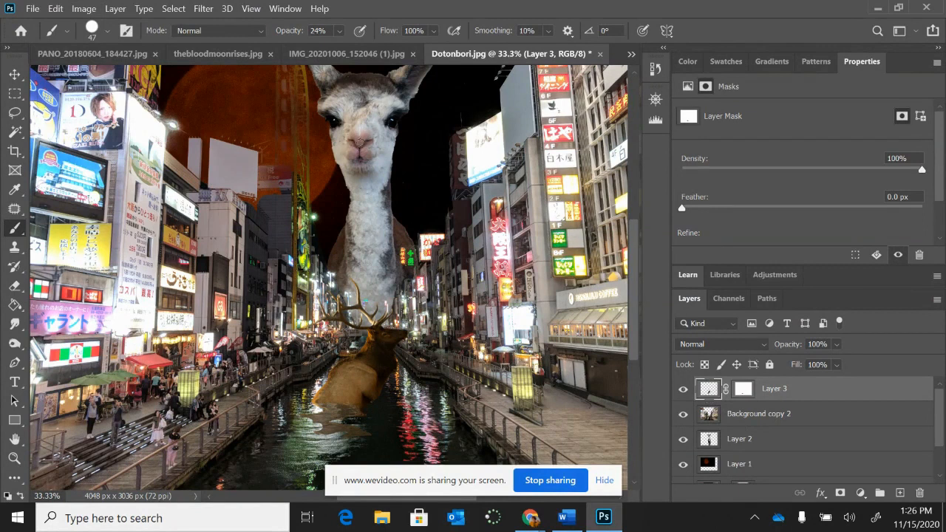
Apply Match Color to the elk layer, using Dotonbori.jpg as the source and its Background copy layer as reference
click(84, 8)
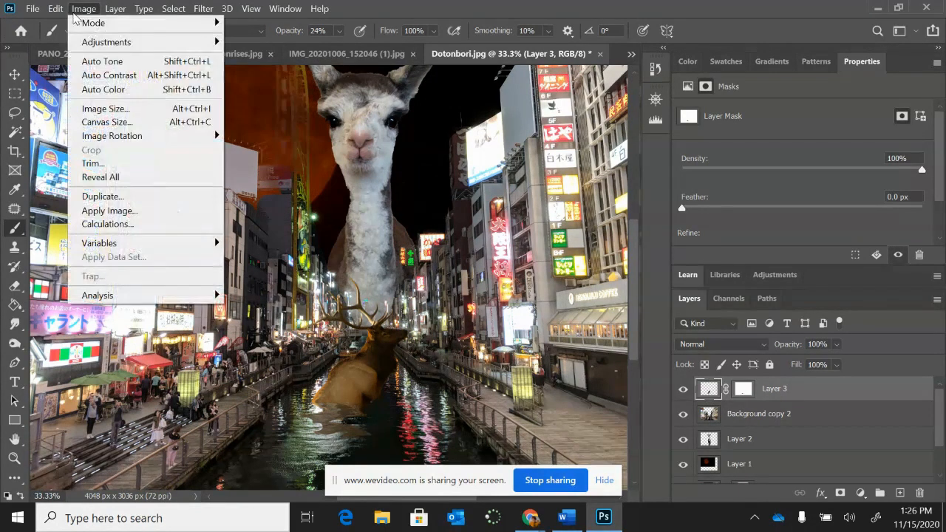
mouse_move(89, 48)
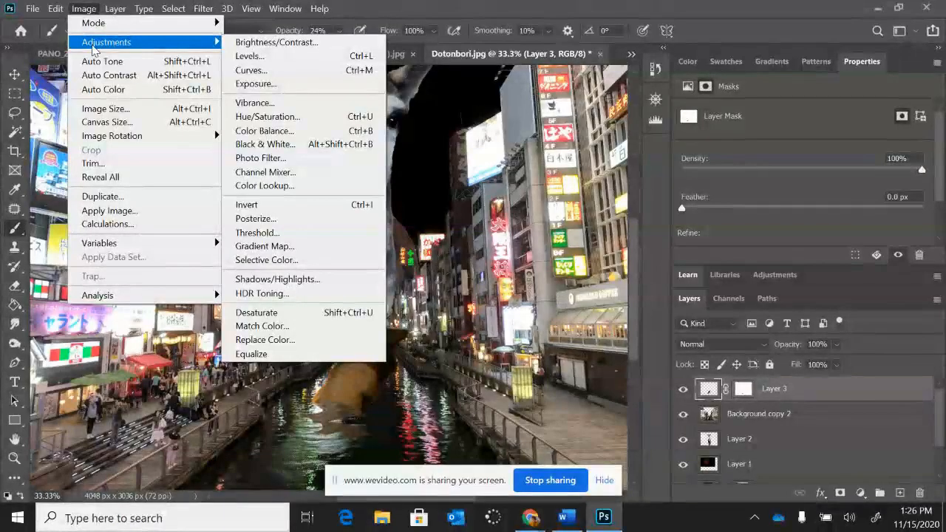
click(332, 326)
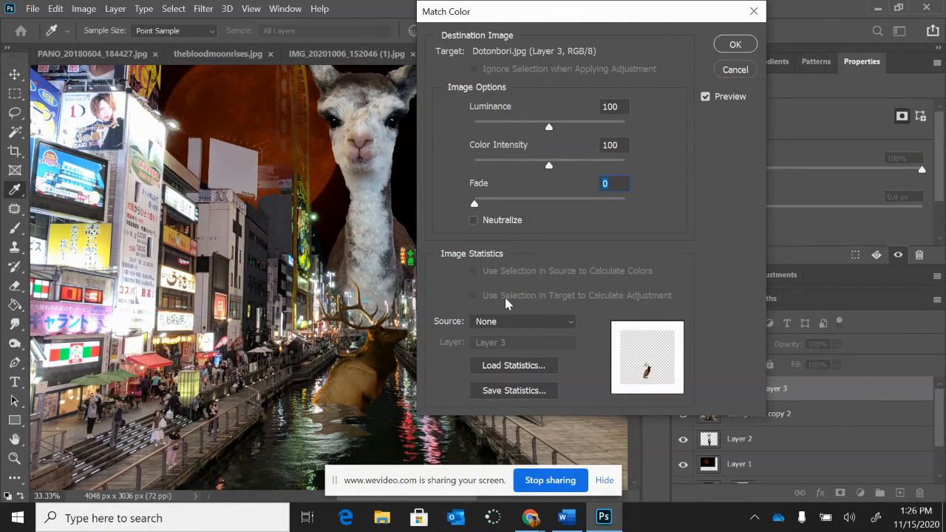
click(515, 327)
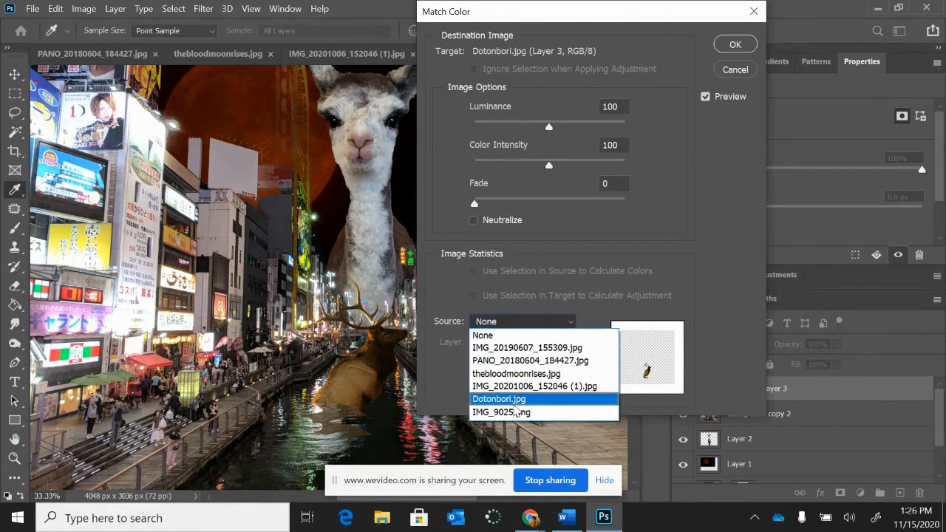
click(515, 400)
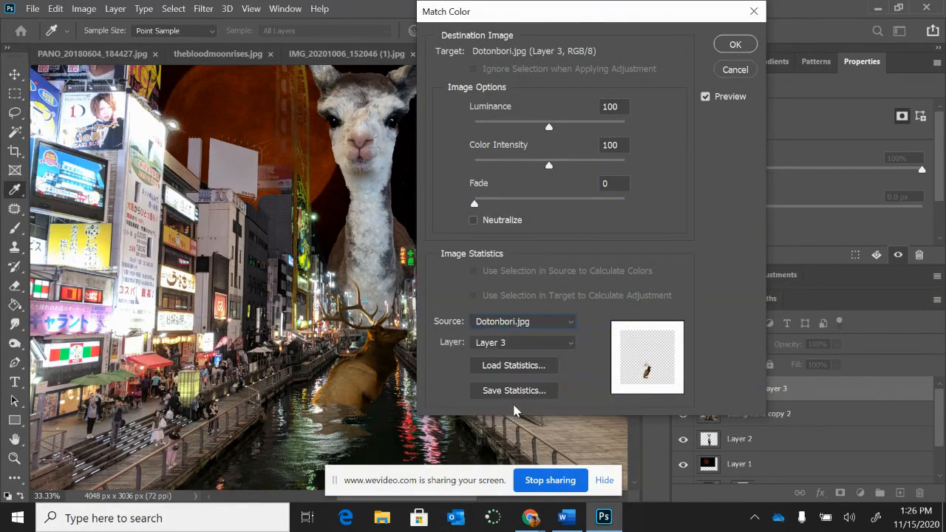
click(530, 343)
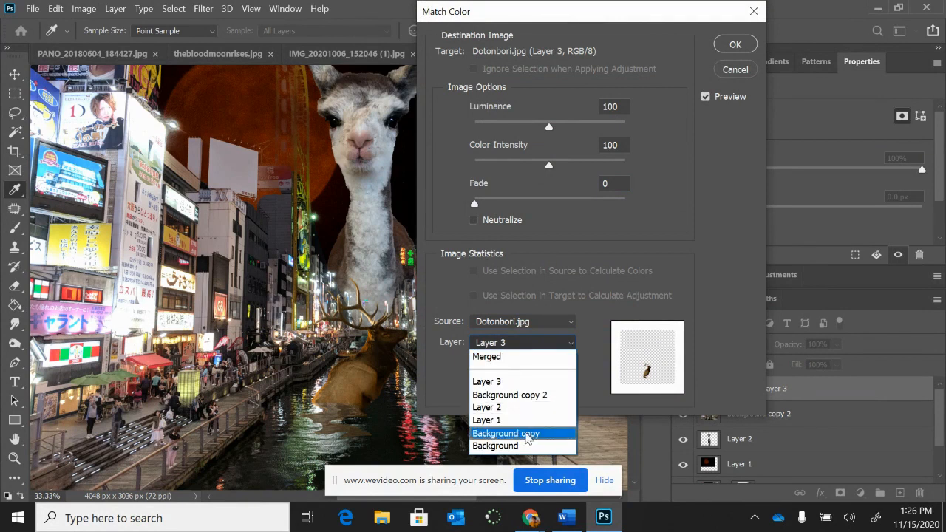
click(528, 436)
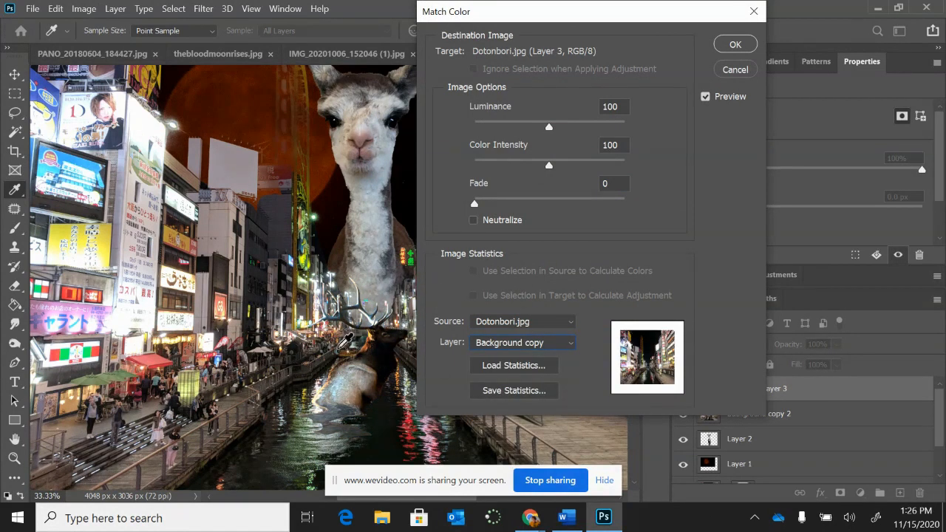
Set the elk's color match to luminance 56 and color intensity 66, and apply it
drag(575, 17, 655, 6)
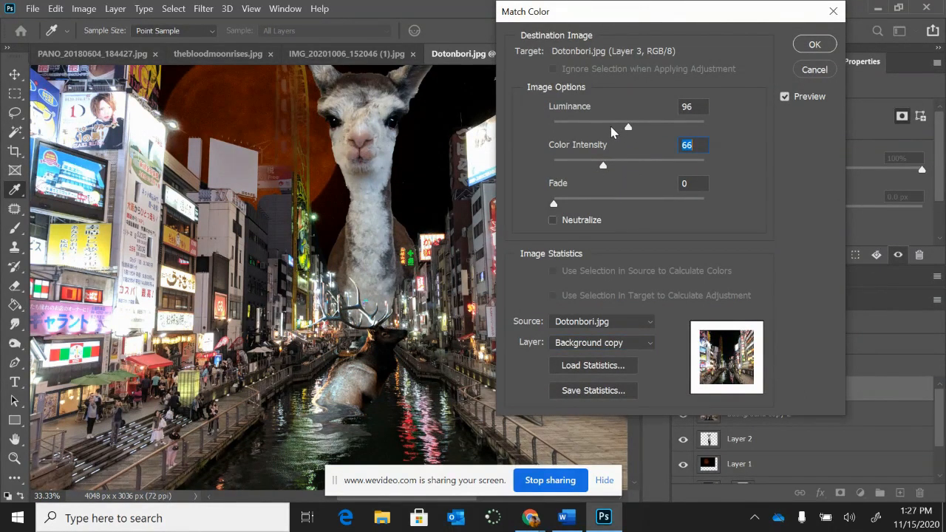
drag(600, 134, 595, 141)
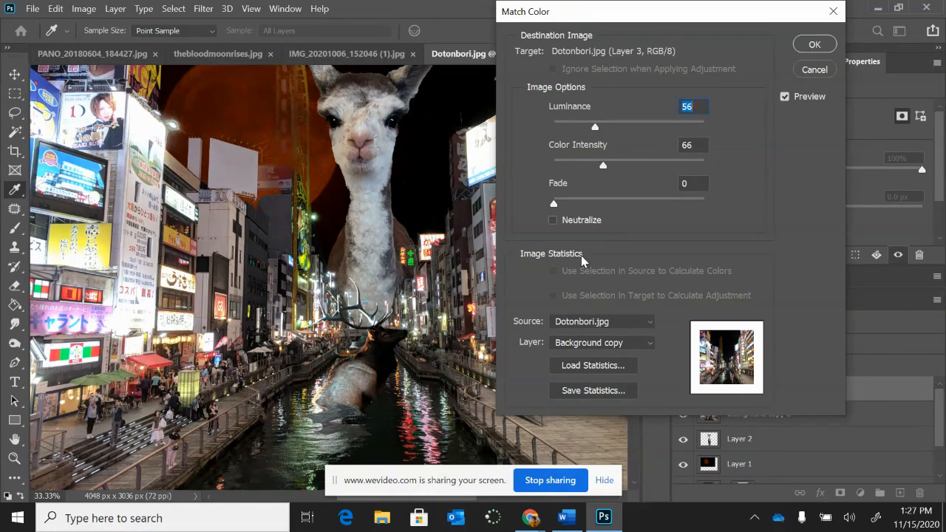
click(808, 47)
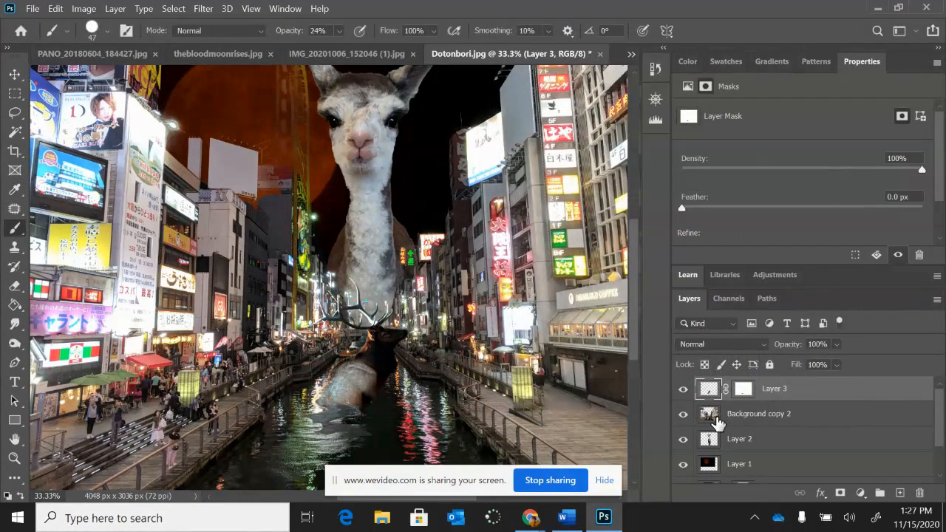
Try Match Color on the blood moon layer, with the Background layer of Dotonbori.jpg as the source
click(721, 441)
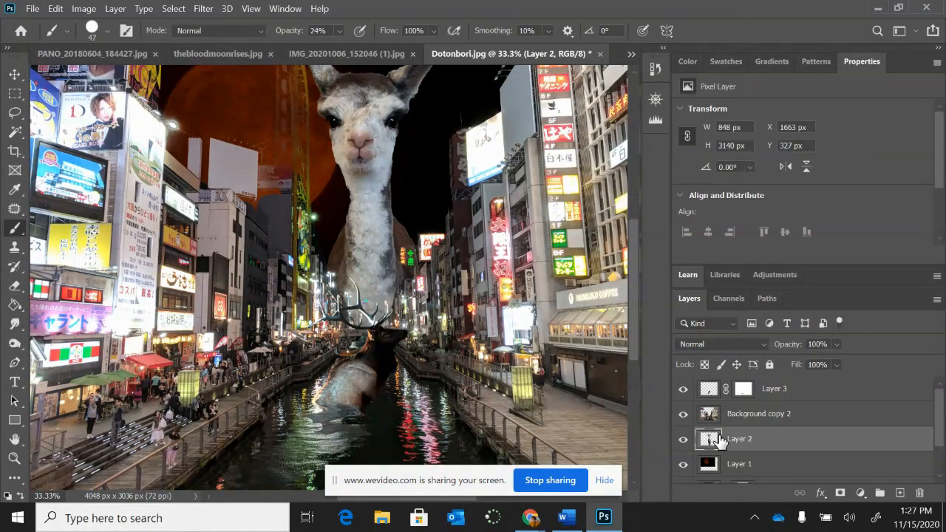
click(724, 466)
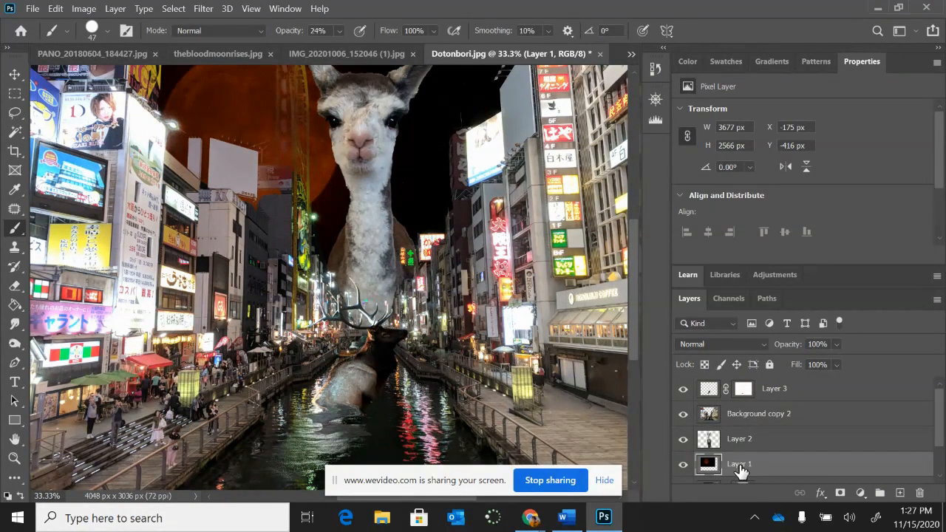
click(77, 10)
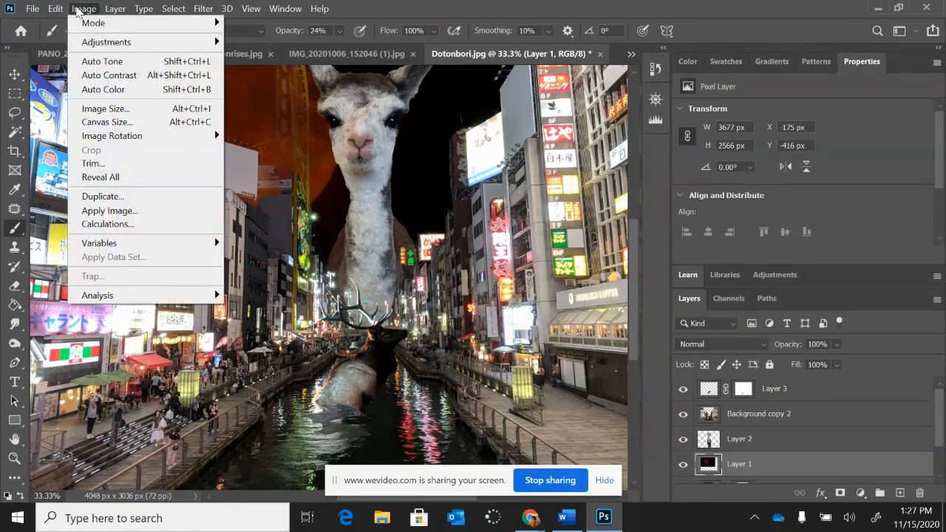
mouse_move(108, 10)
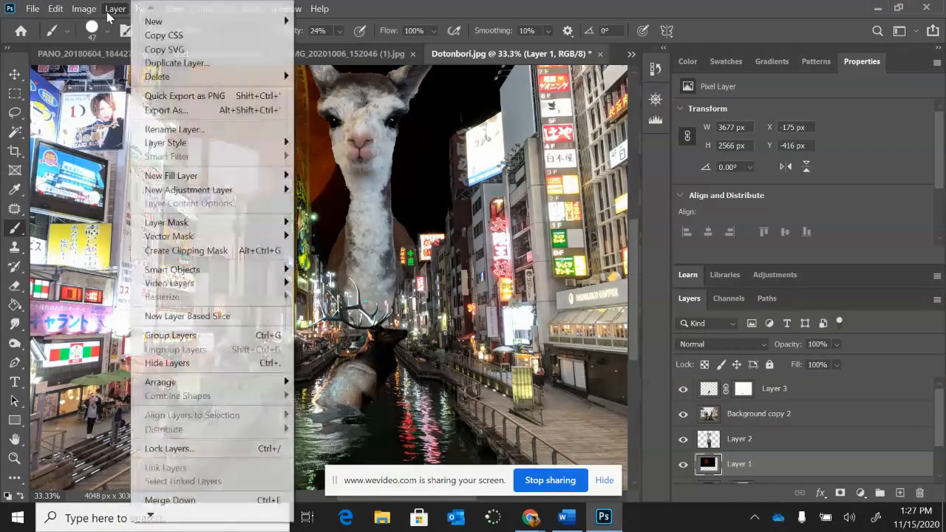
mouse_move(96, 47)
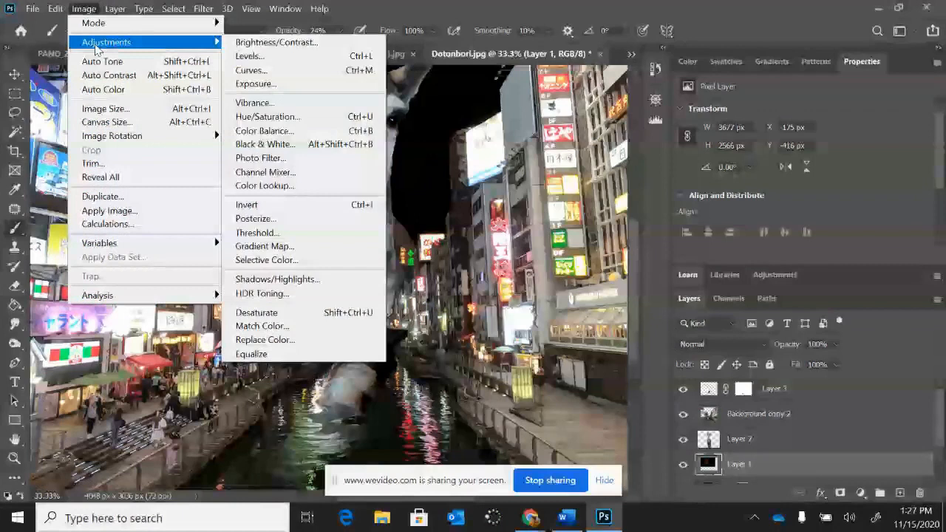
click(316, 325)
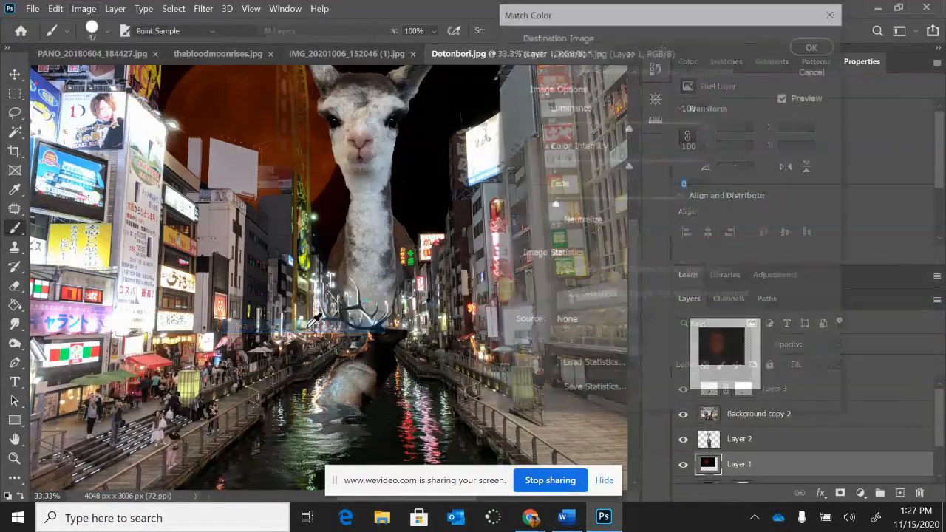
click(631, 325)
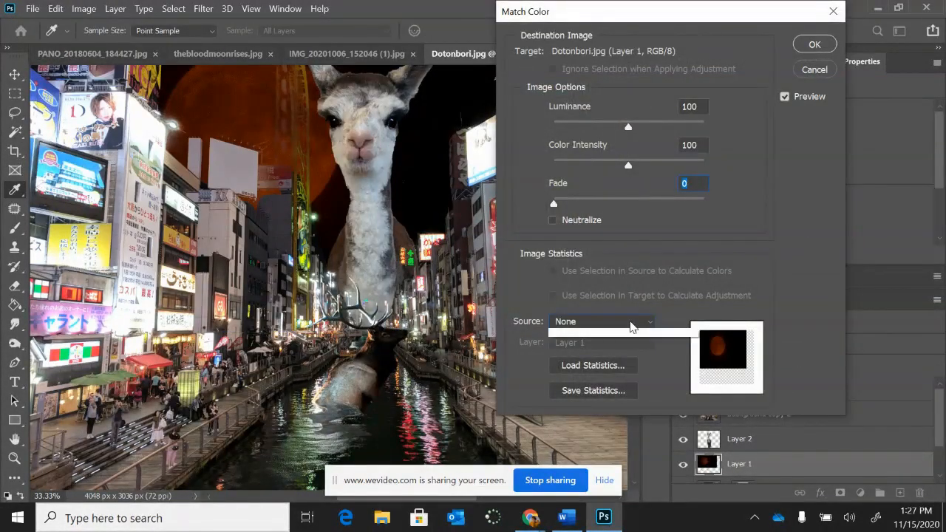
click(614, 404)
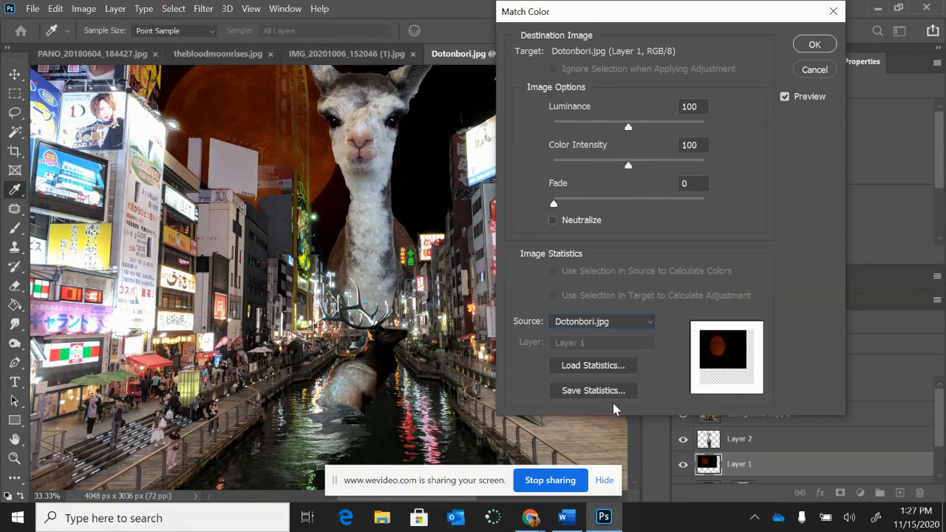
click(612, 350)
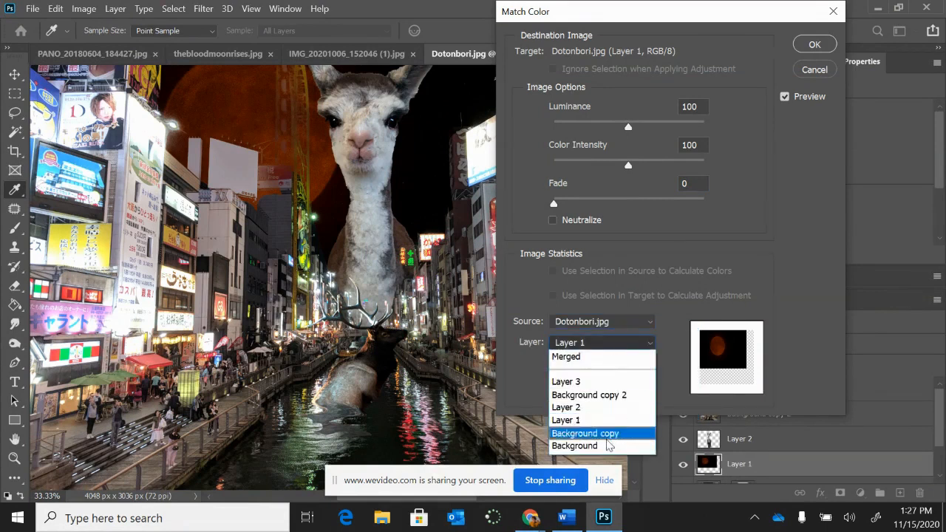
click(610, 446)
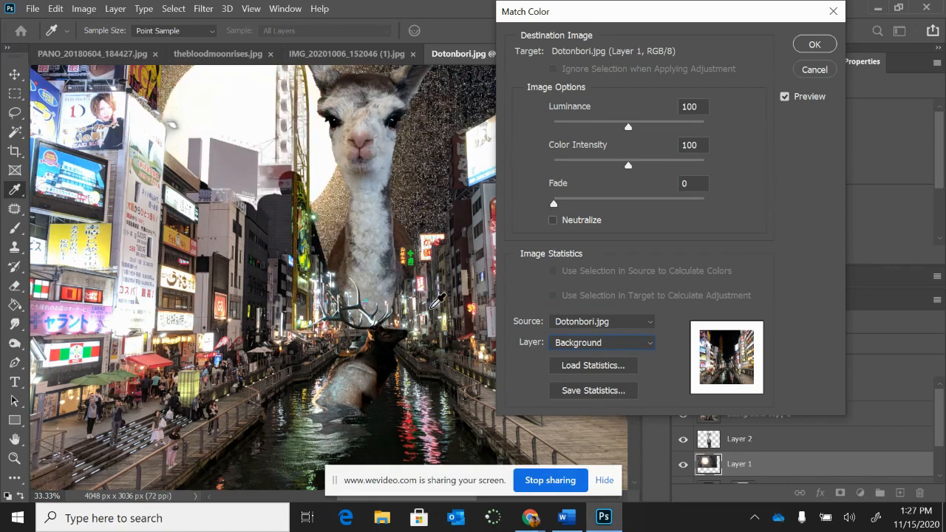
Try luminance 1 and color intensity 1 for the moon's color match, and discard the adjustment
drag(632, 132, 533, 141)
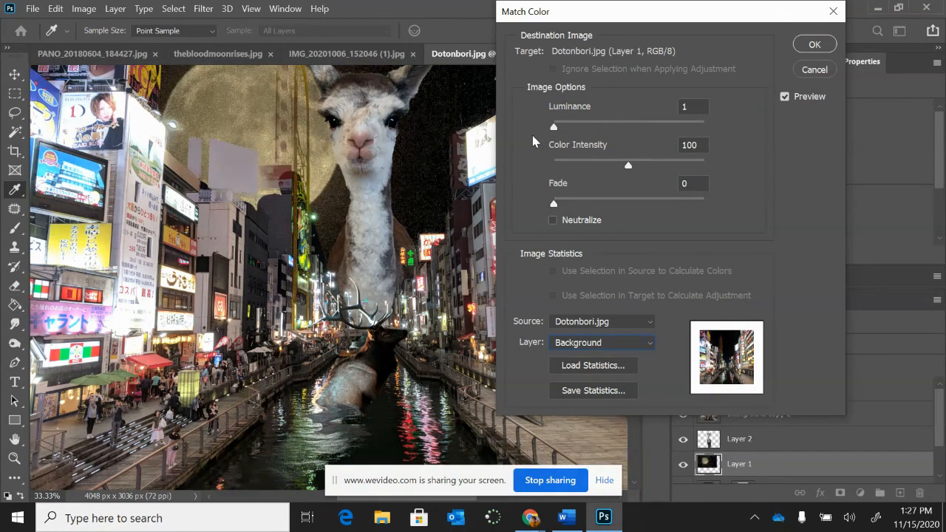
click(629, 165)
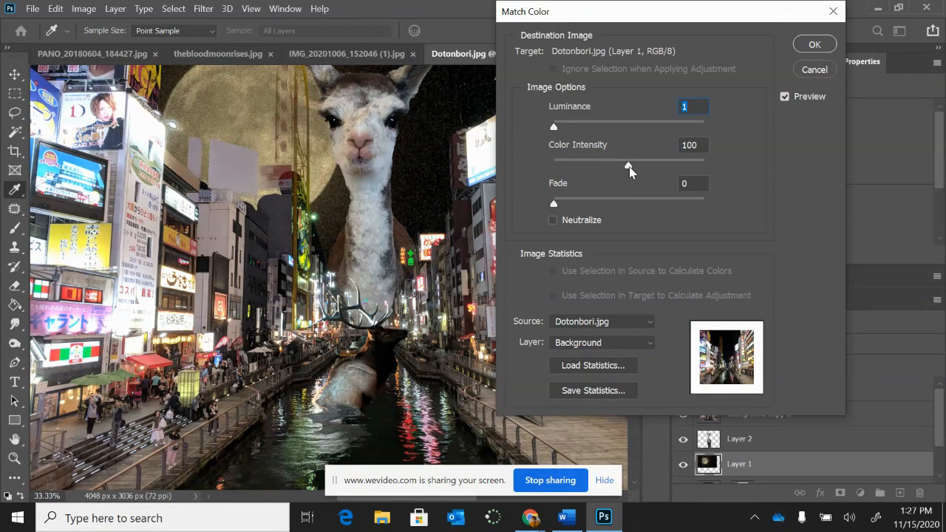
drag(611, 177, 545, 165)
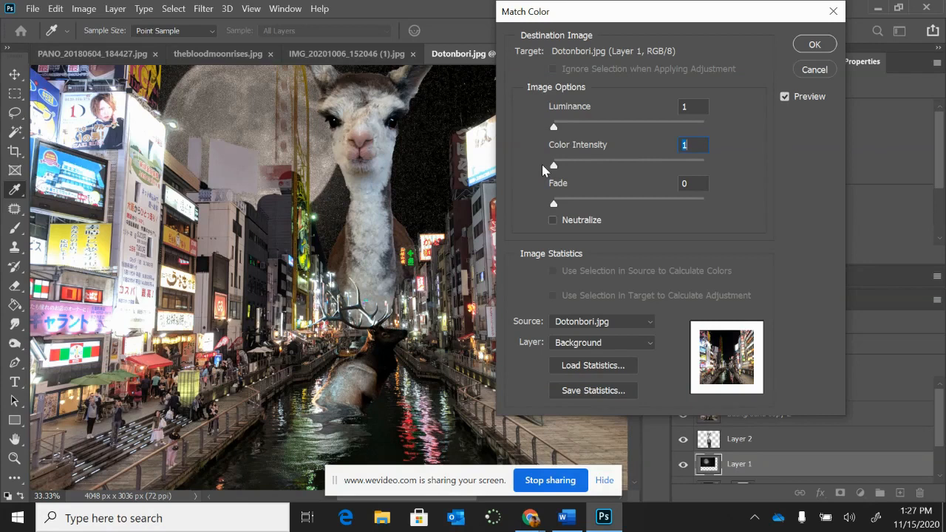
click(813, 68)
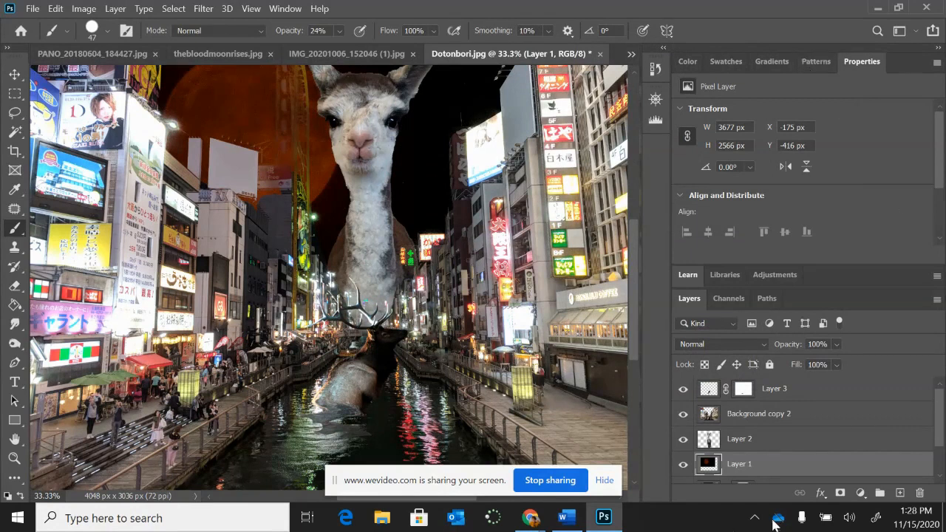
Try Match Color on the Background copy 2 layer, with thebloodmoonrises.jpg as the source
scroll(939, 437, down, 2)
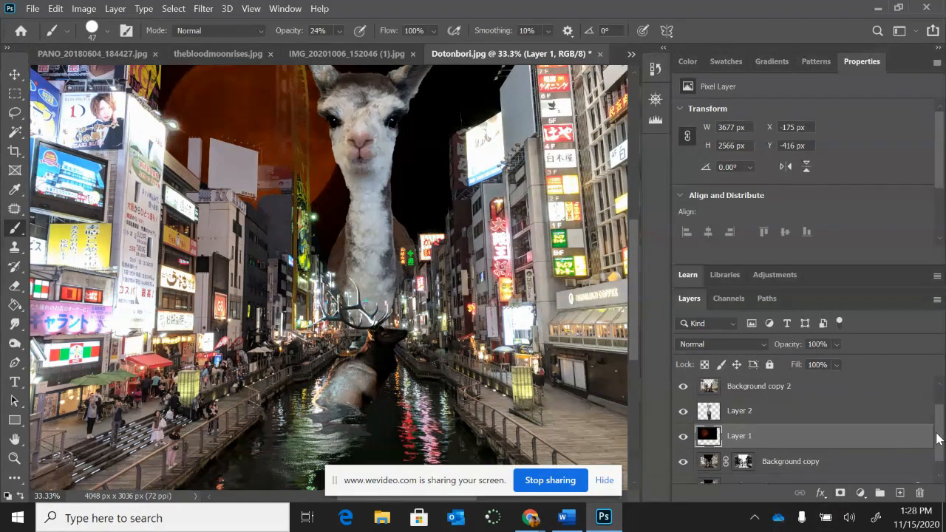
scroll(939, 437, up, 2)
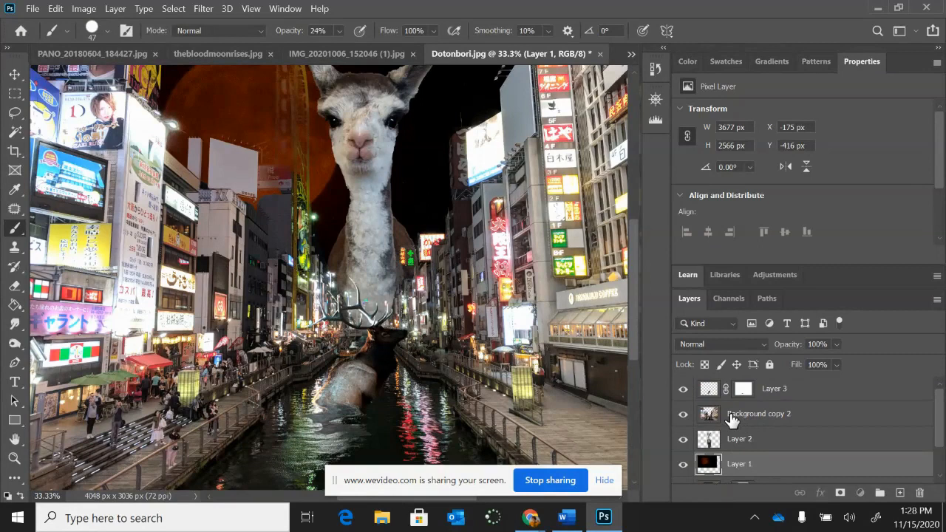
click(732, 420)
click(84, 10)
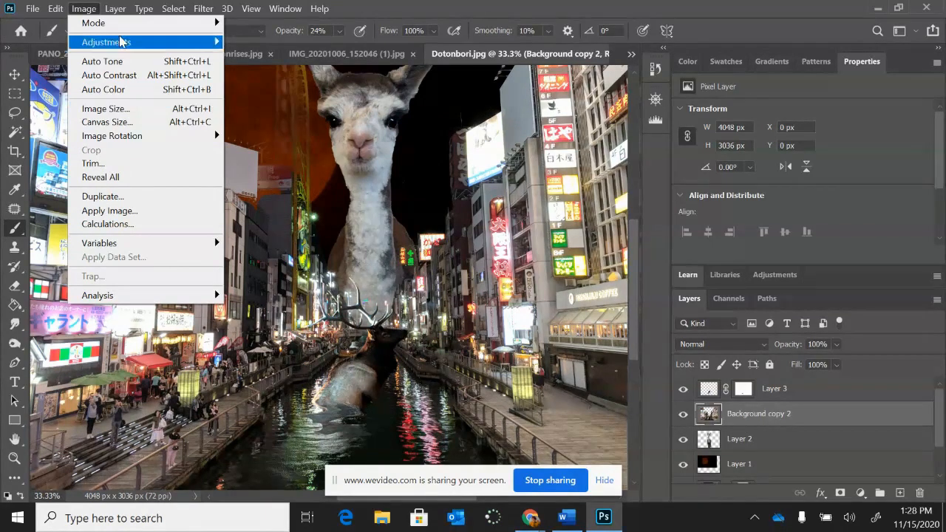
mouse_move(177, 42)
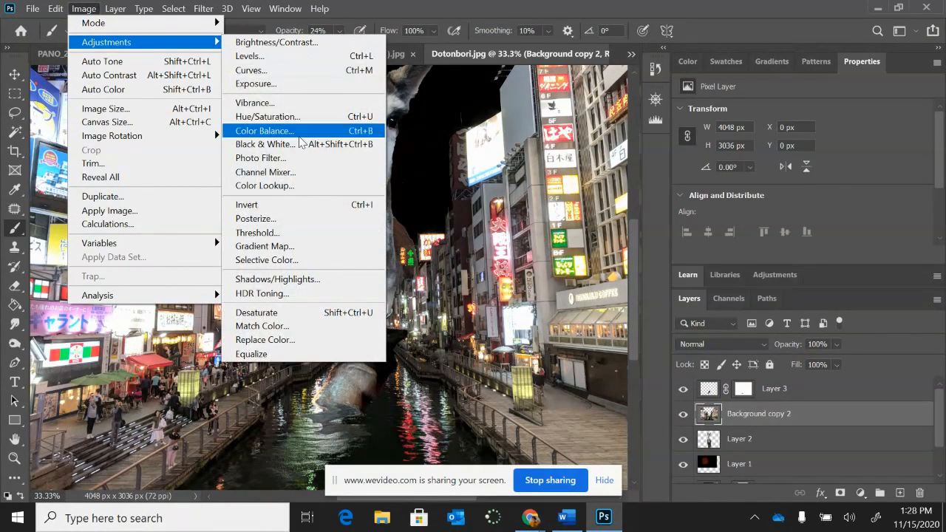
click(293, 327)
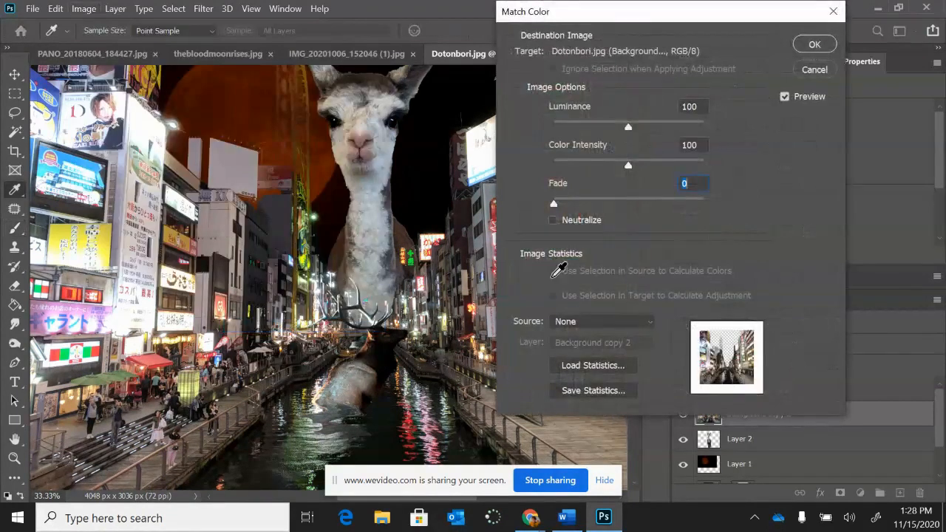
click(616, 326)
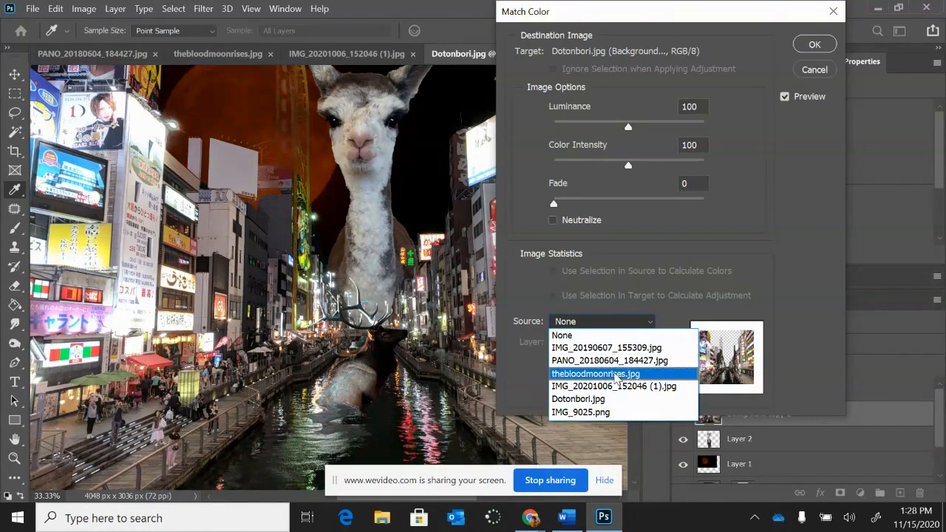
click(615, 374)
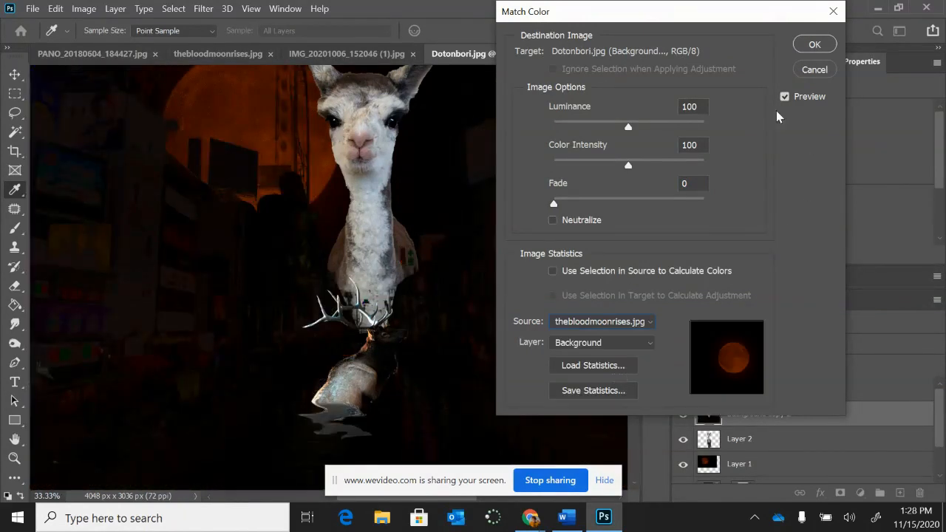
Try color intensity 1 and luminance 1 for the Background copy 2 color match, and discard the adjustment
drag(628, 168, 538, 175)
drag(628, 127, 534, 131)
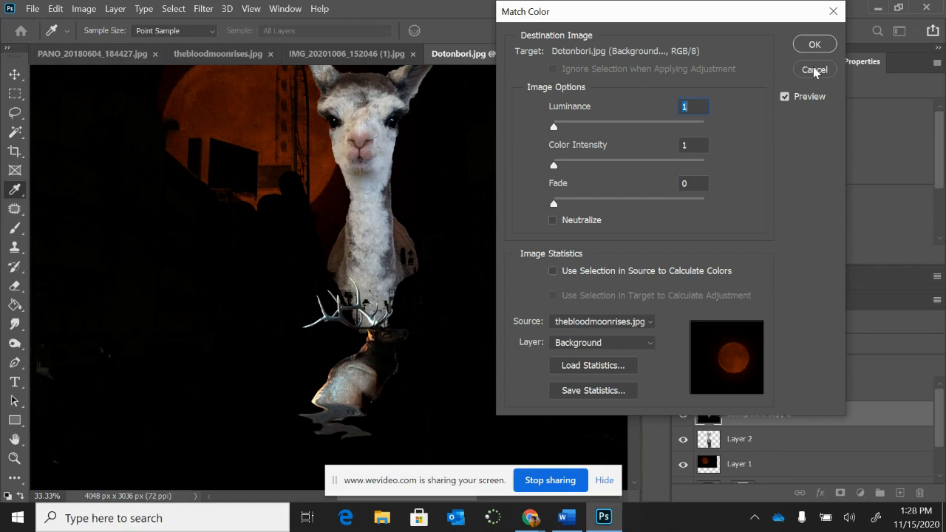
drag(675, 6, 690, 40)
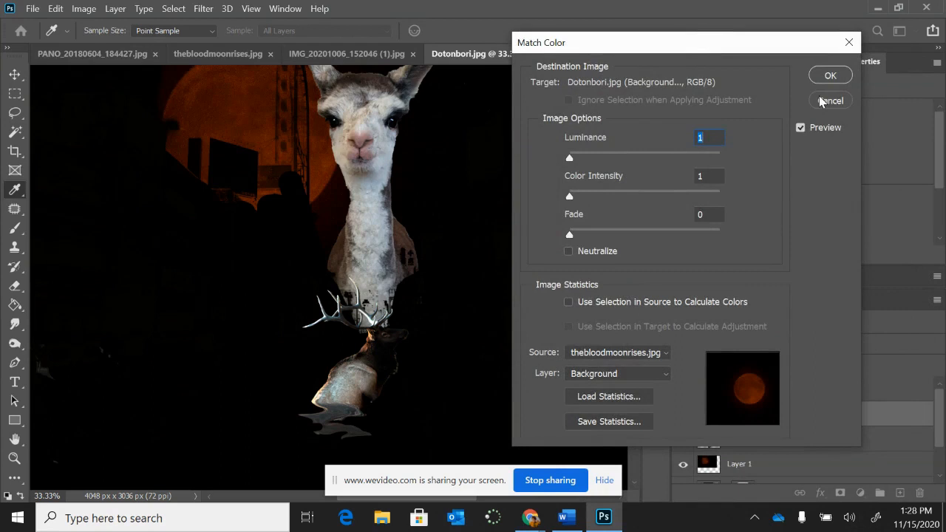
click(822, 102)
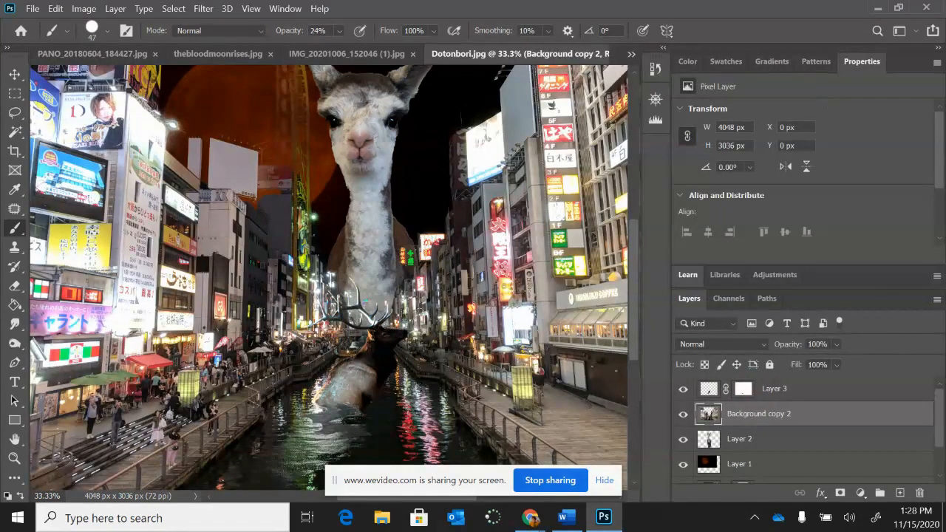
click(721, 464)
right_click(720, 465)
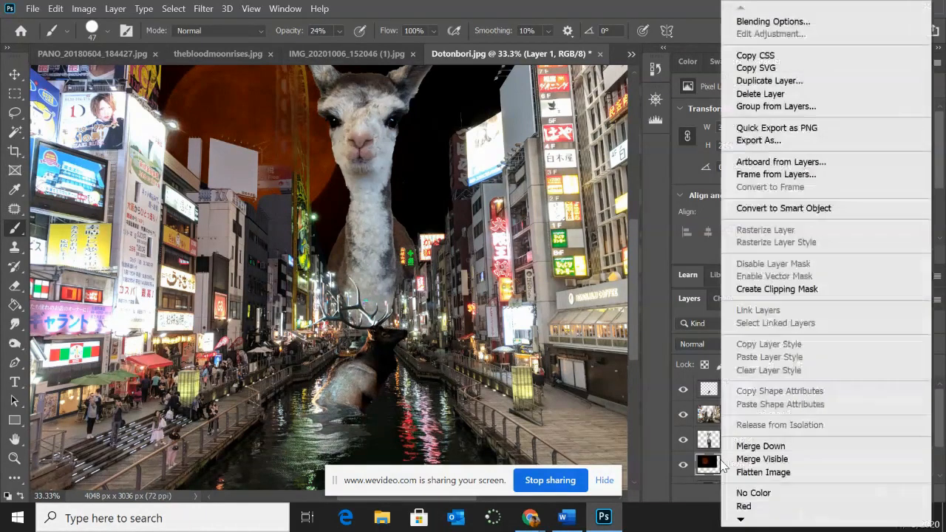
click(720, 460)
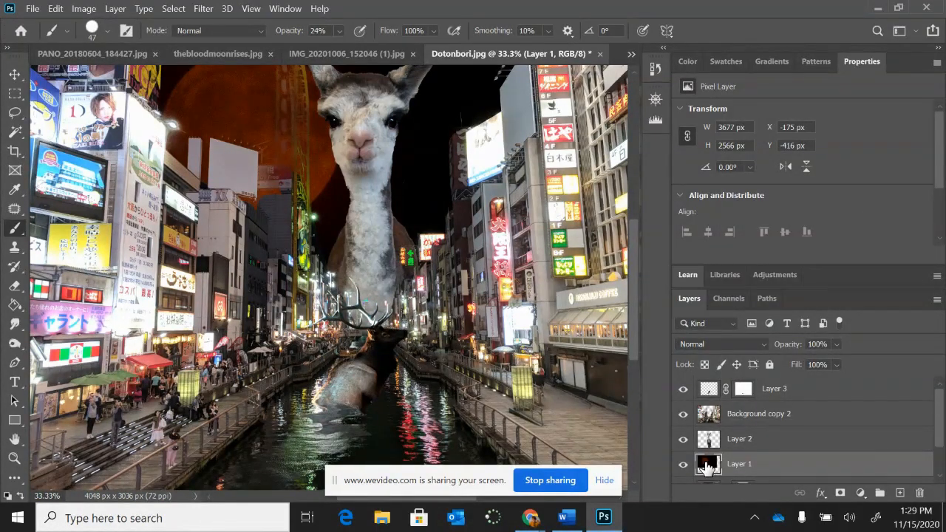
double_click(707, 466)
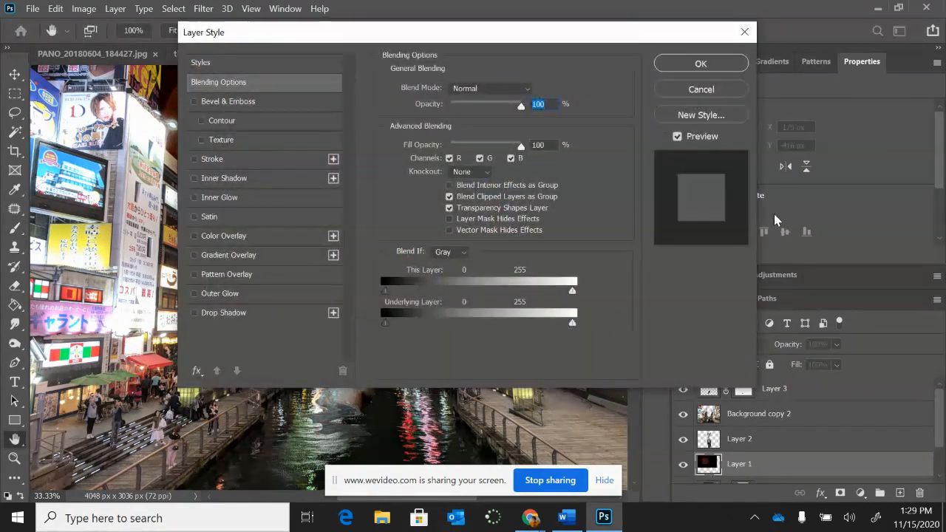
click(744, 31)
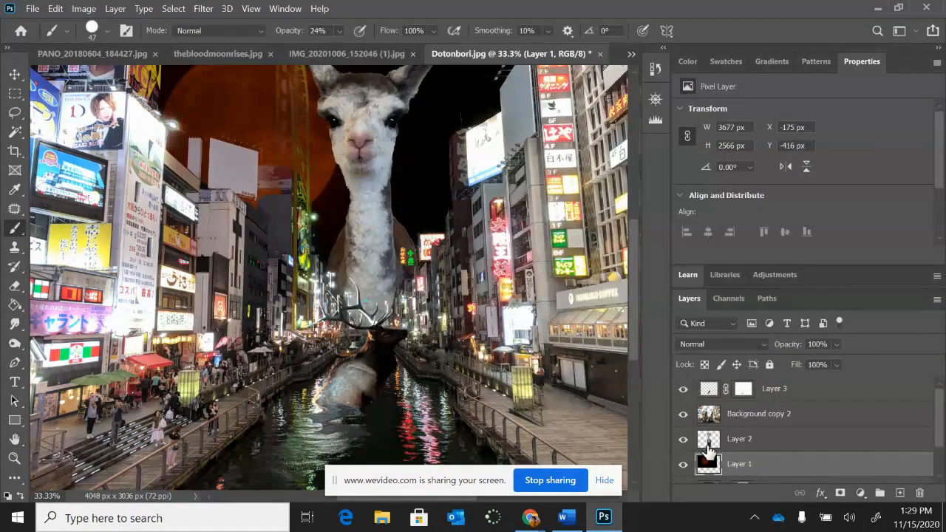
Brighten the blood moon on Layer 1 with a Levels adjustment that lowers the white input level
click(110, 9)
mouse_move(84, 8)
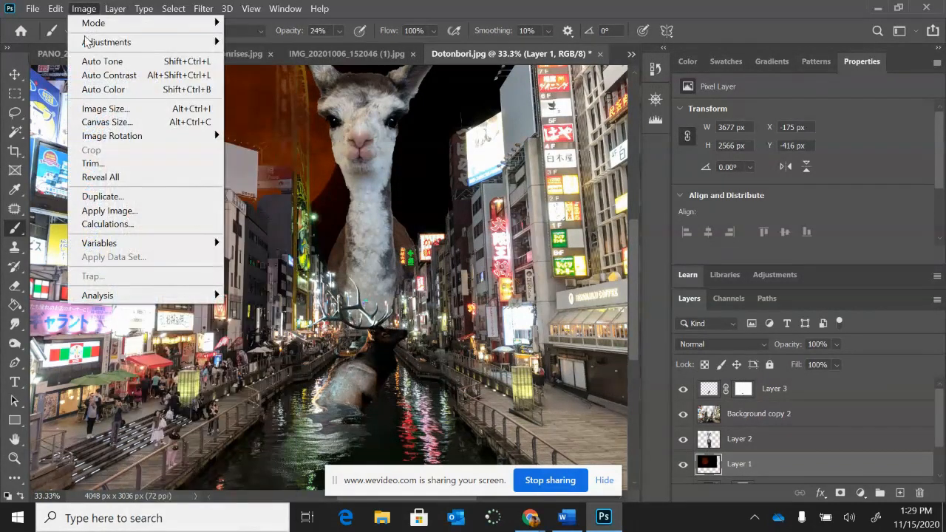
mouse_move(115, 43)
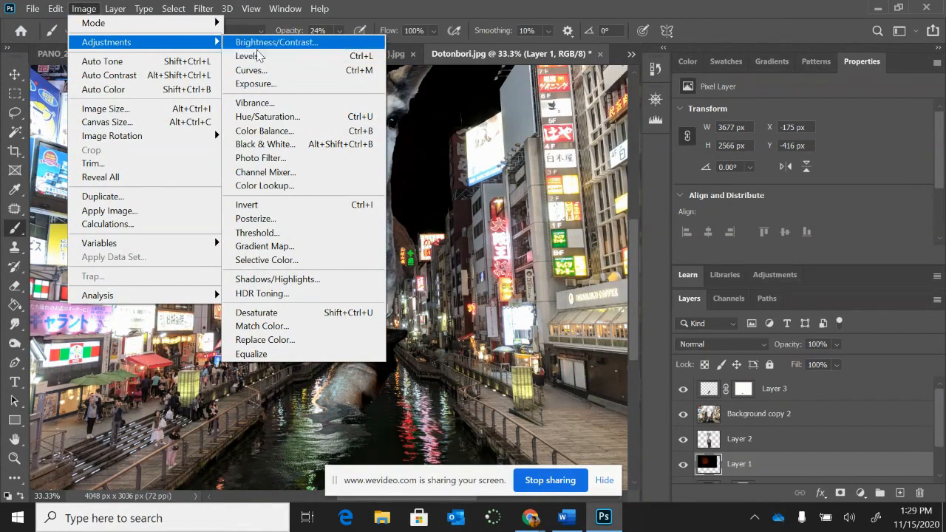
click(258, 59)
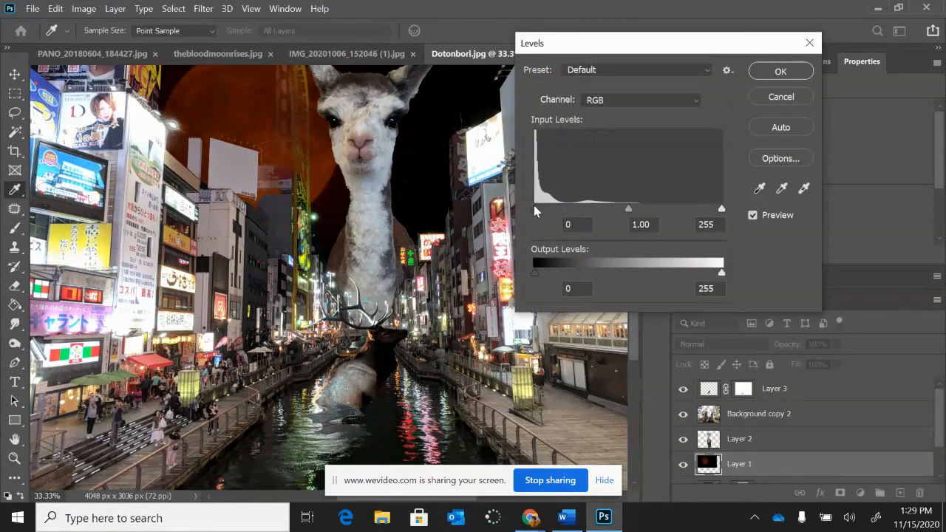
drag(722, 210, 664, 214)
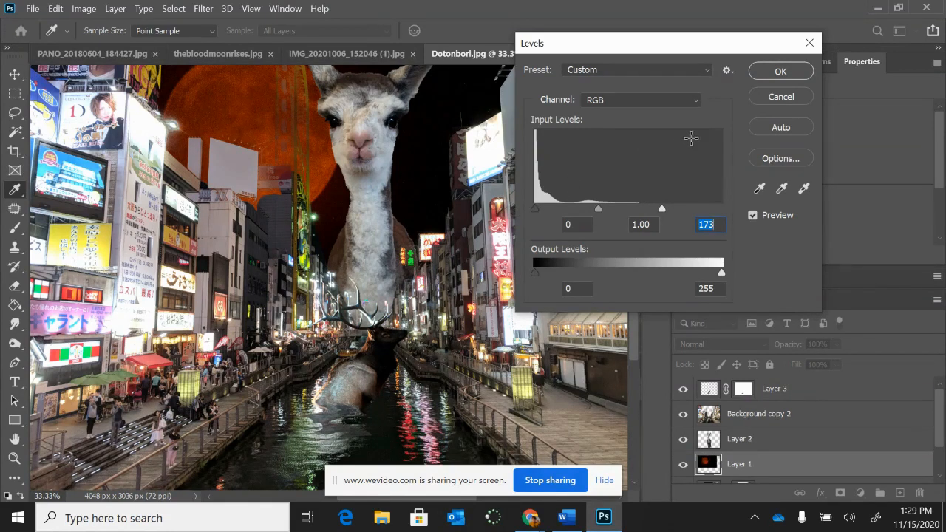
drag(660, 208, 678, 212)
click(778, 73)
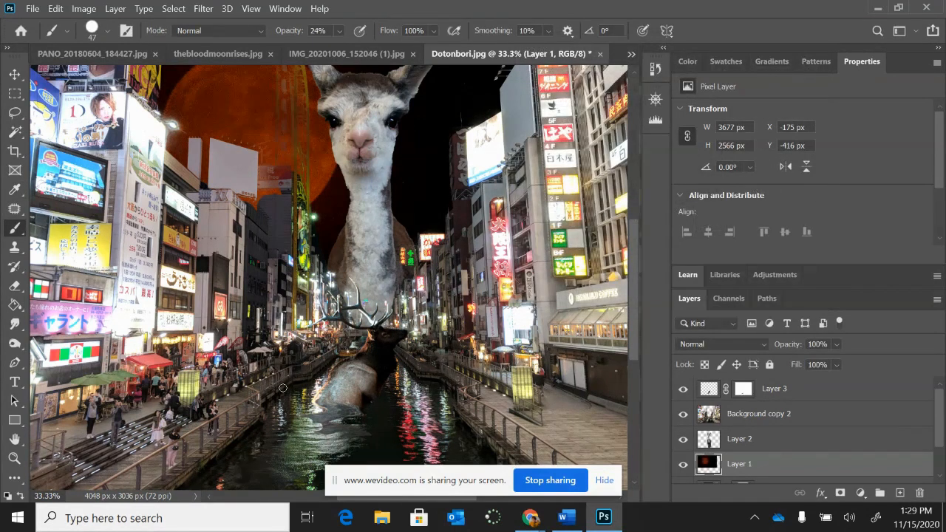
Apply Match Color to the alpaca on Layer 2, with the Background layer of Dotonbori.jpg as the source
click(724, 441)
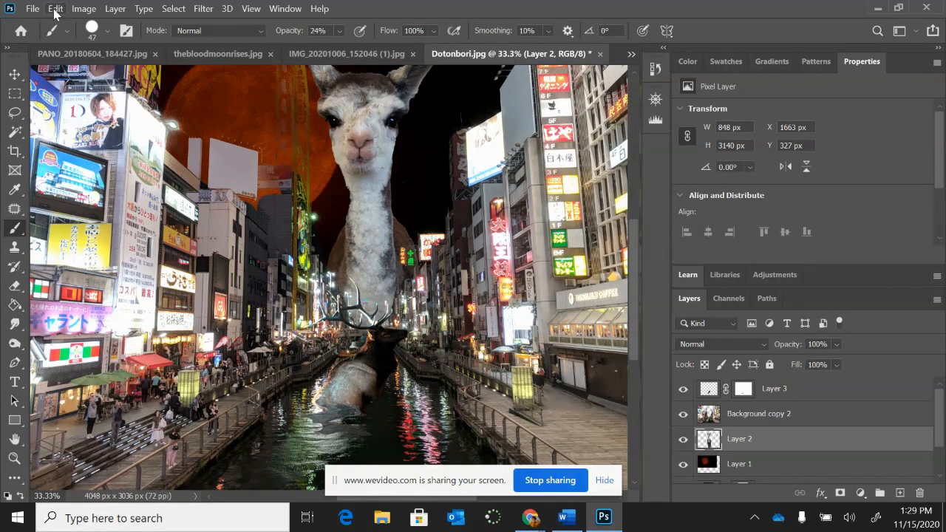
click(84, 8)
mouse_move(95, 49)
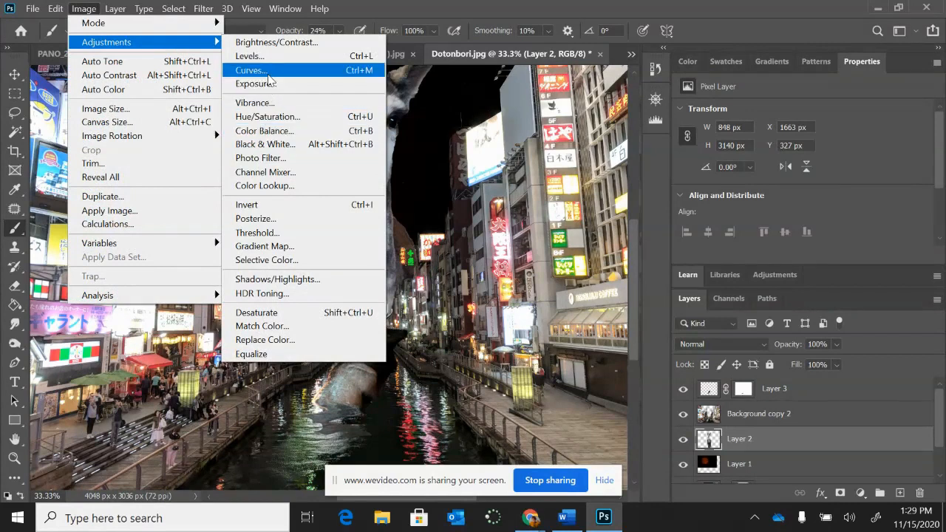
click(277, 327)
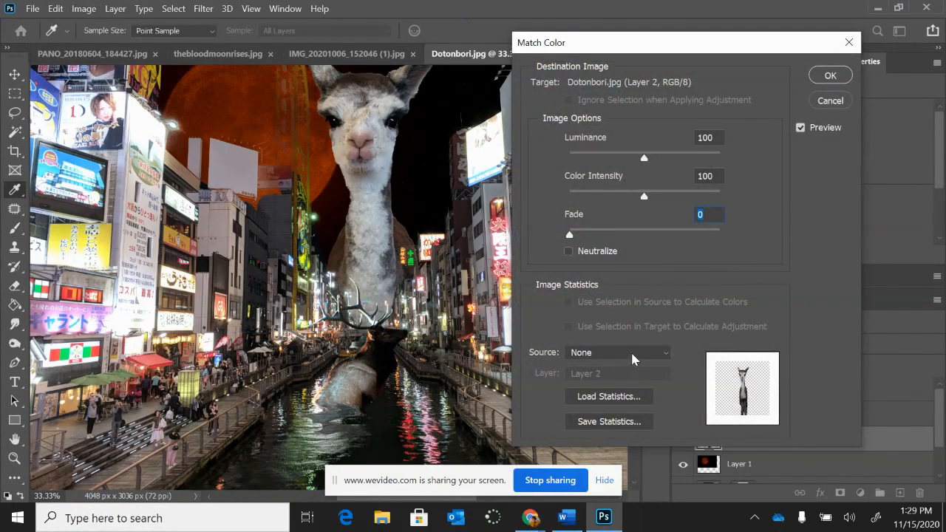
click(633, 358)
click(629, 428)
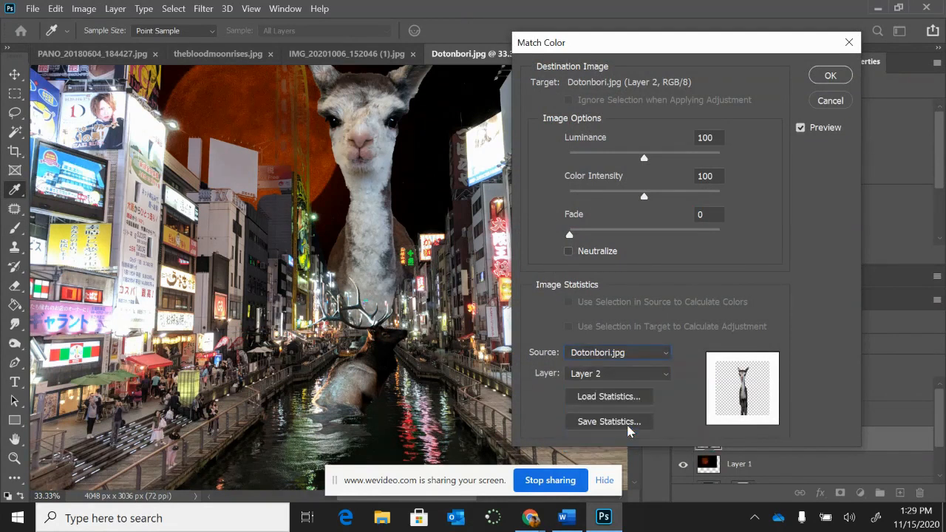
click(635, 376)
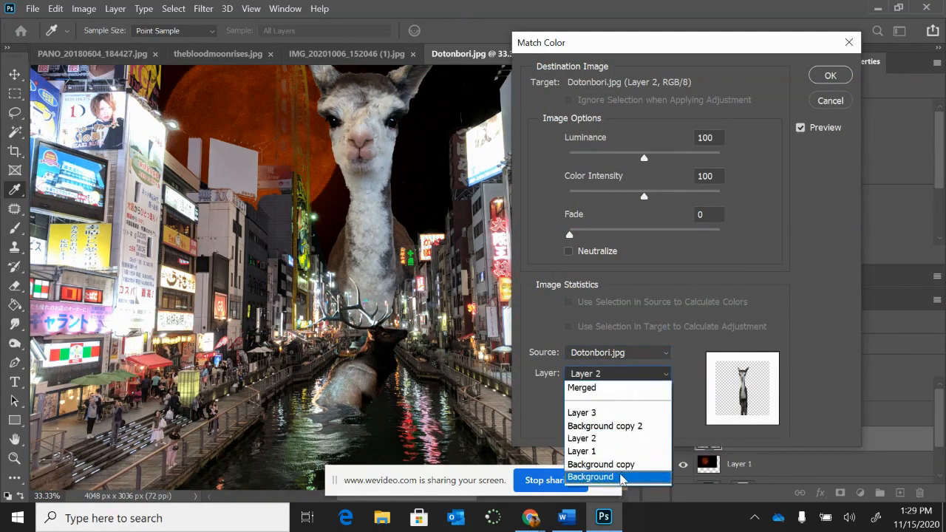
click(621, 477)
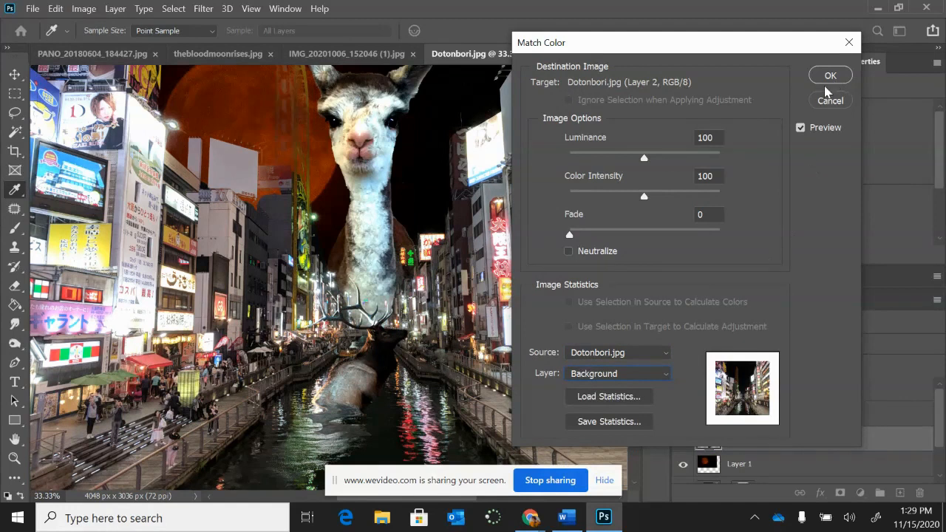
Set the alpaca's color match to color intensity 74 and luminance 61, and apply it
drag(644, 198, 625, 197)
click(639, 157)
drag(603, 159, 615, 158)
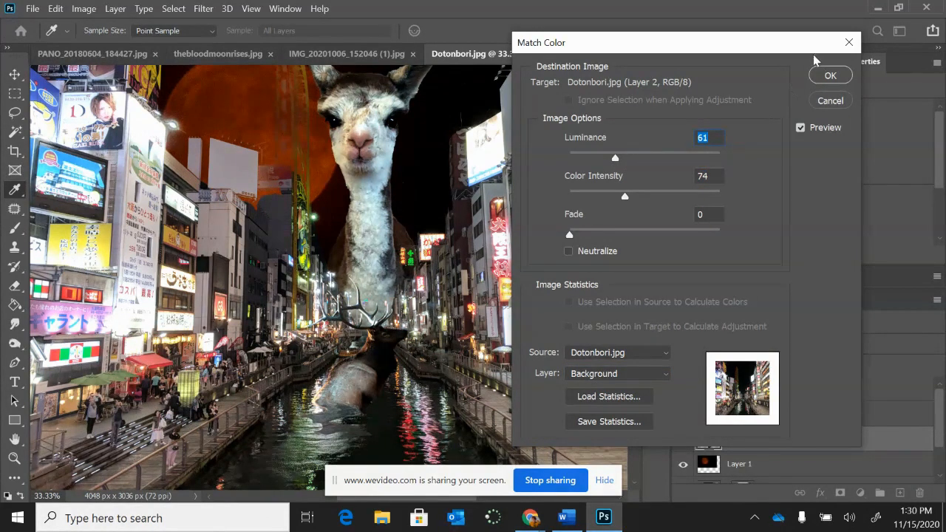
click(832, 77)
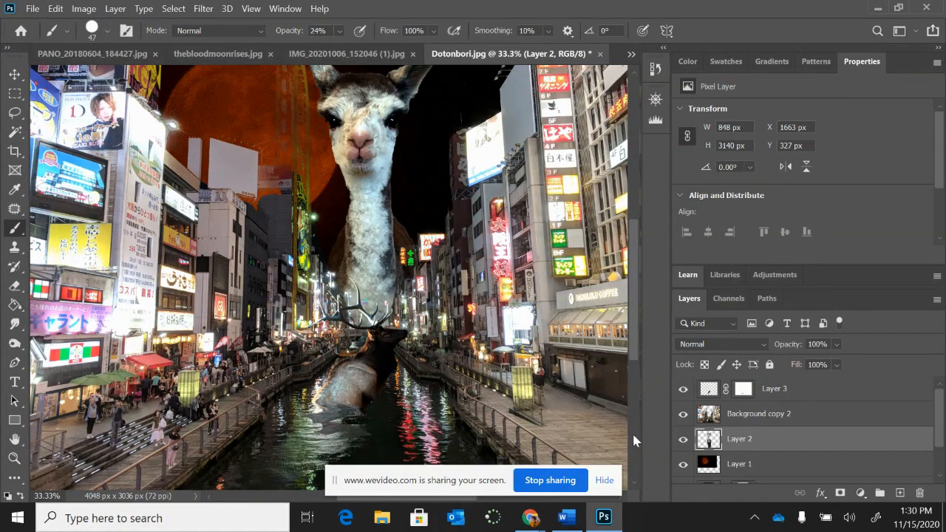
Try a Gradient Map adjustment layer above the alpaca's Layer 2, and undo it
click(860, 492)
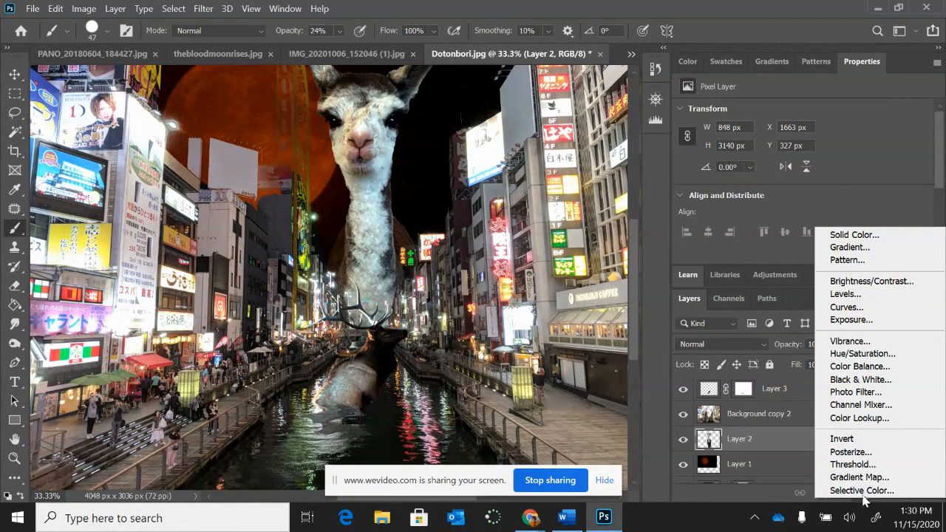
click(860, 477)
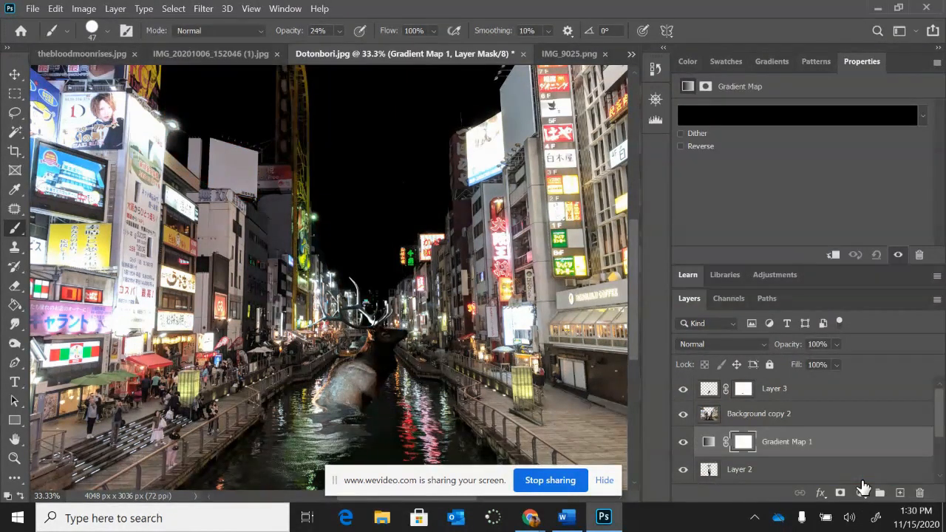
key(ctrl+z)
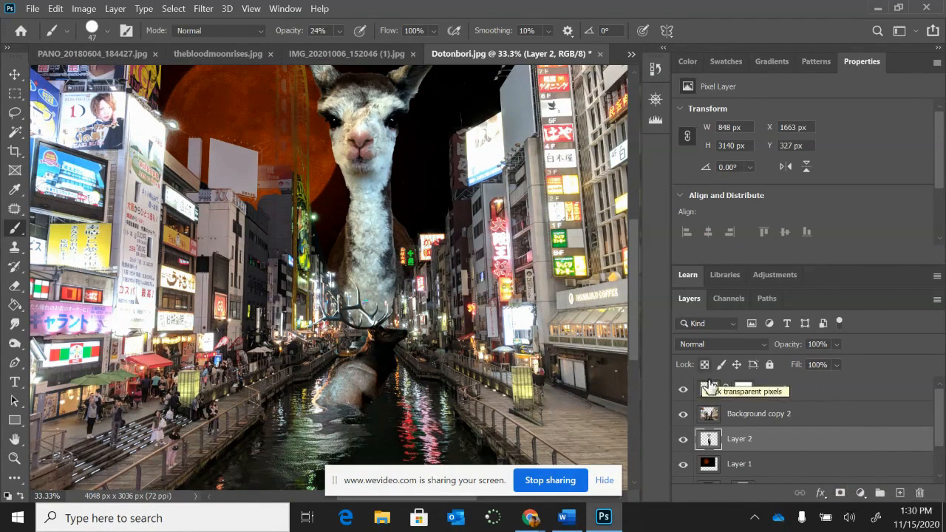
Try a Gradient Map adjustment layer above the elk's Layer 3, look at its mask settings, and undo the addition
click(849, 399)
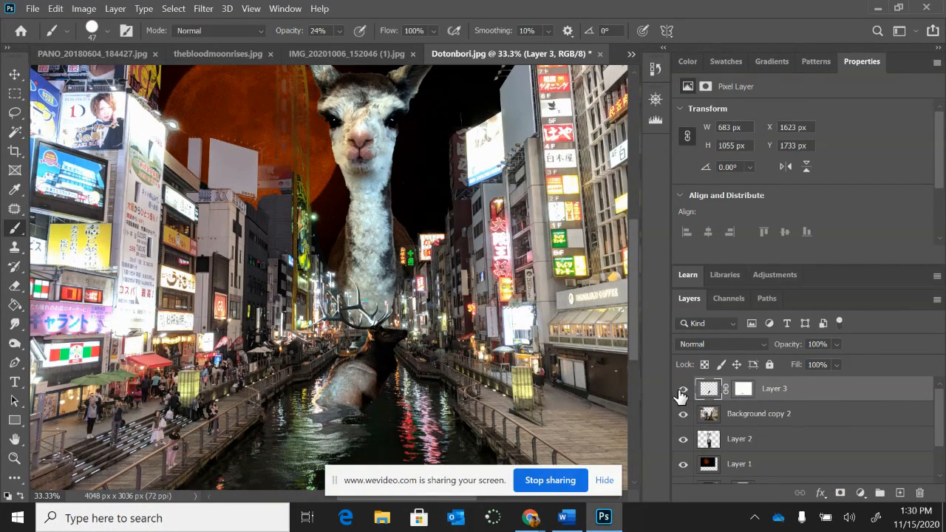
click(85, 9)
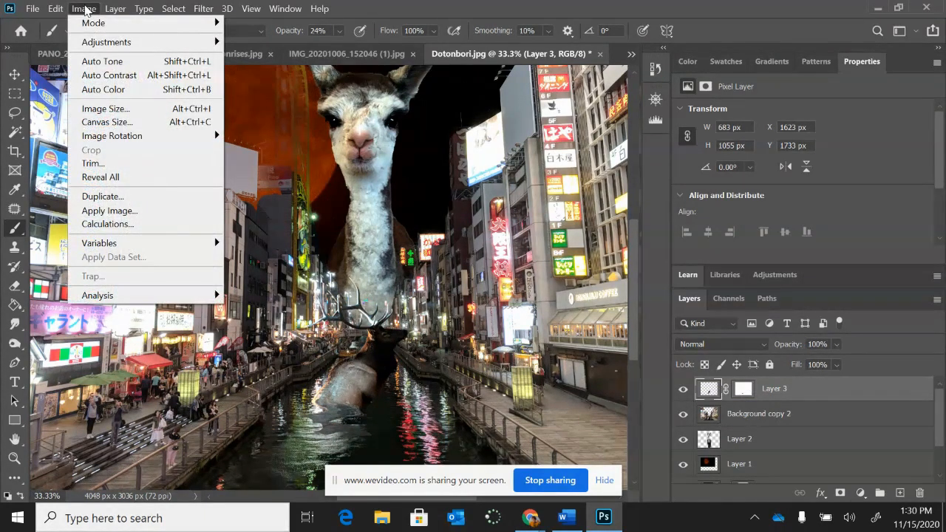
mouse_move(94, 44)
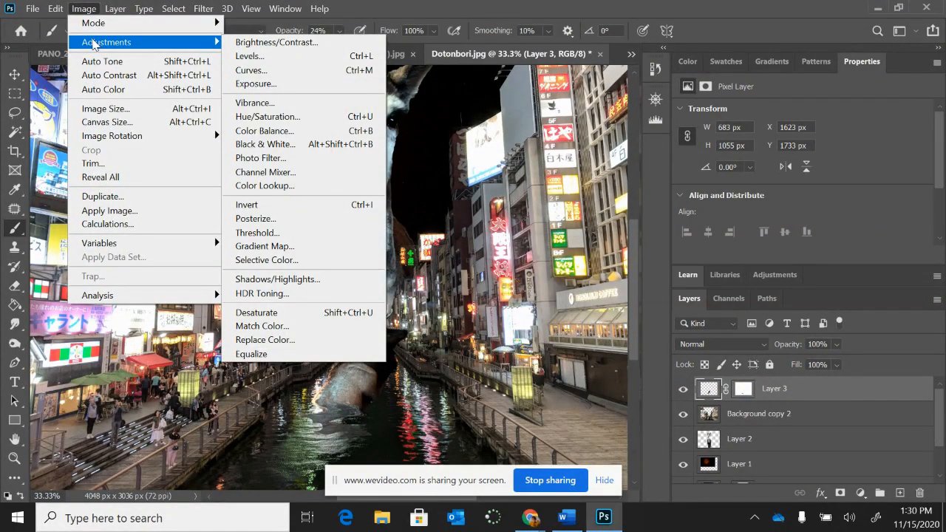
click(84, 8)
click(115, 9)
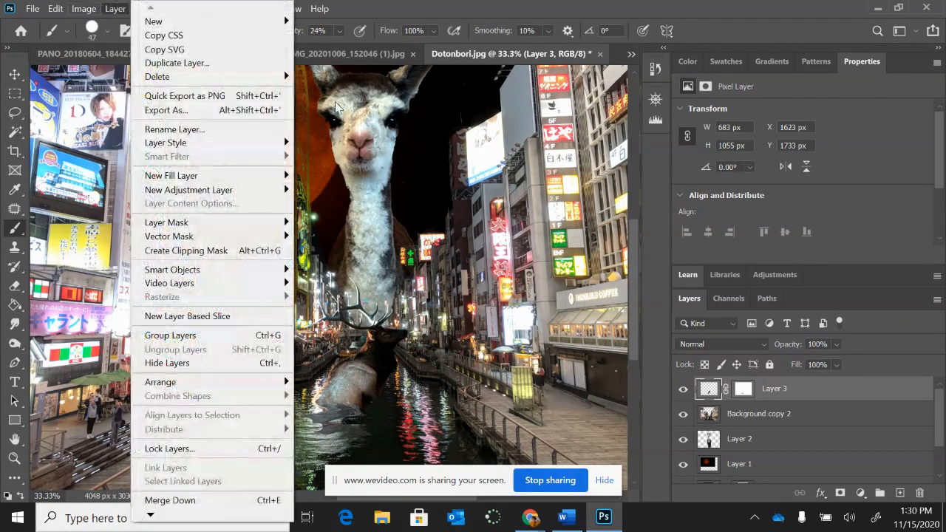
click(860, 494)
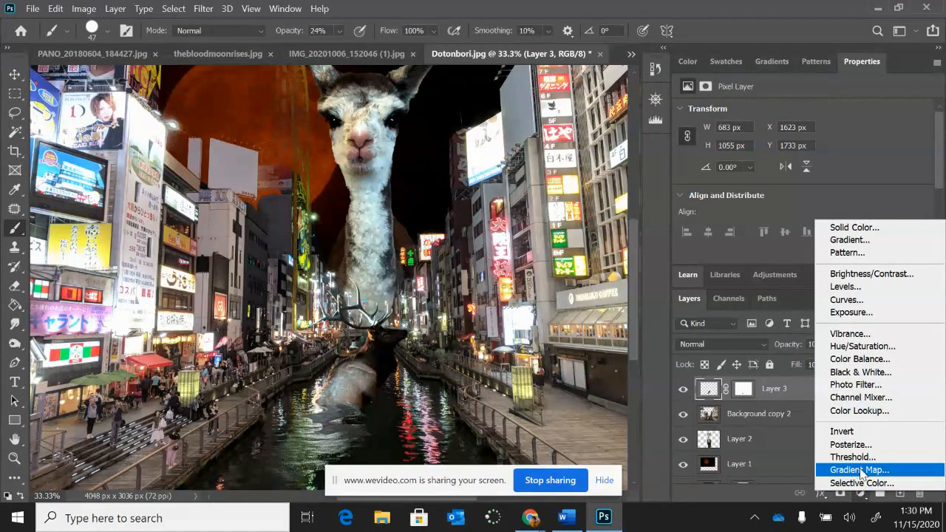
click(859, 470)
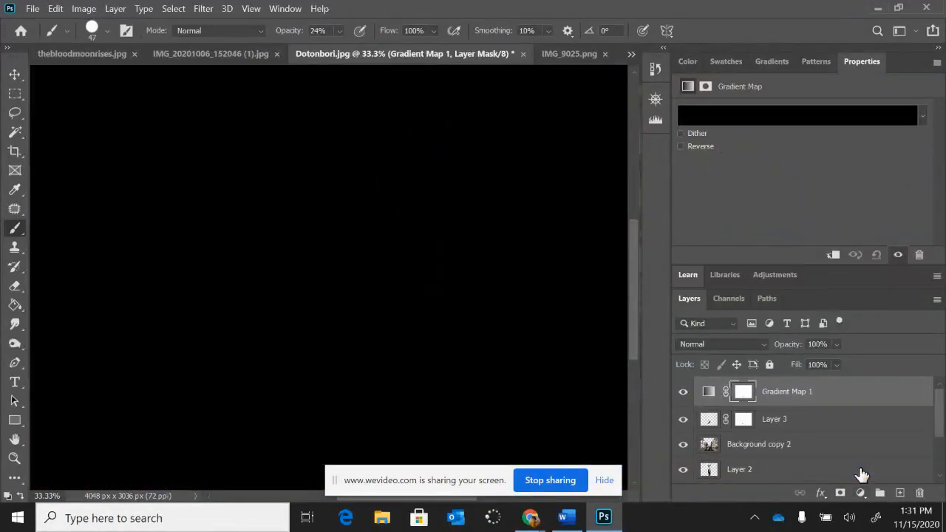
double_click(745, 393)
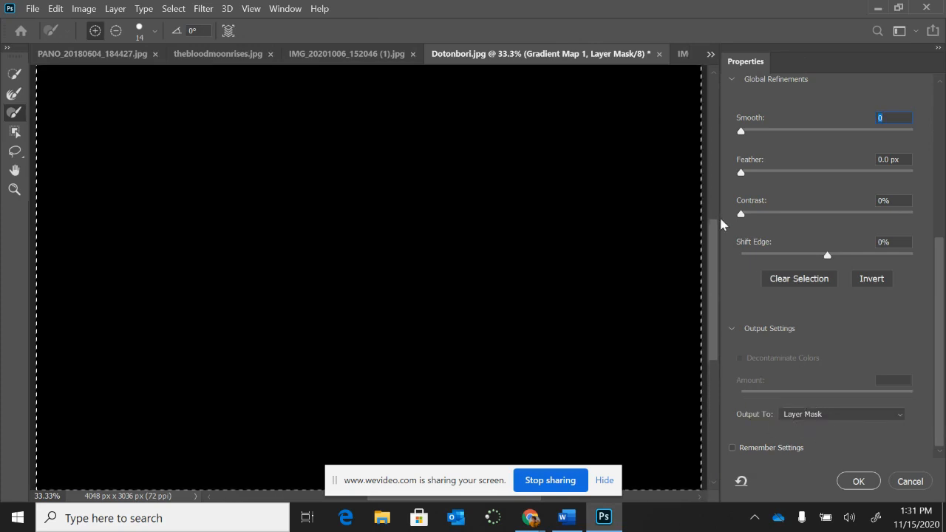
click(911, 482)
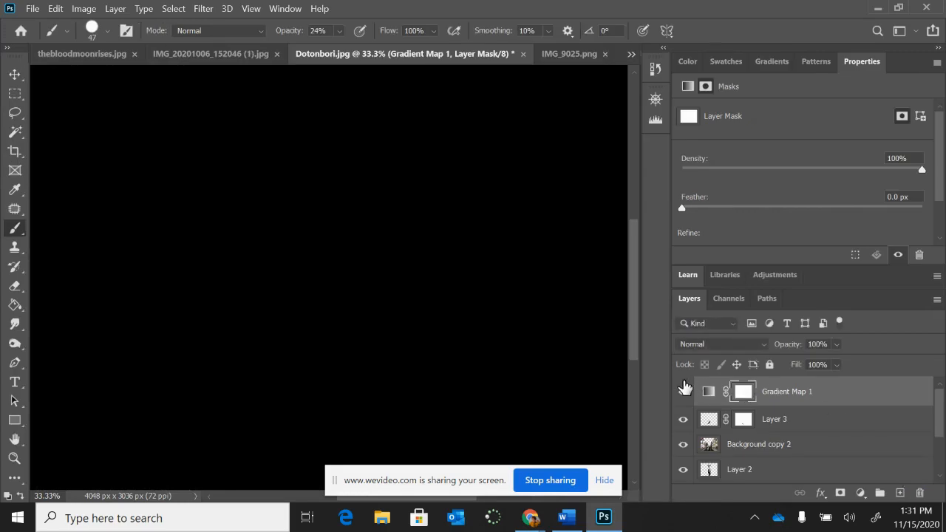
drag(939, 414, 936, 376)
key(ctrl+z)
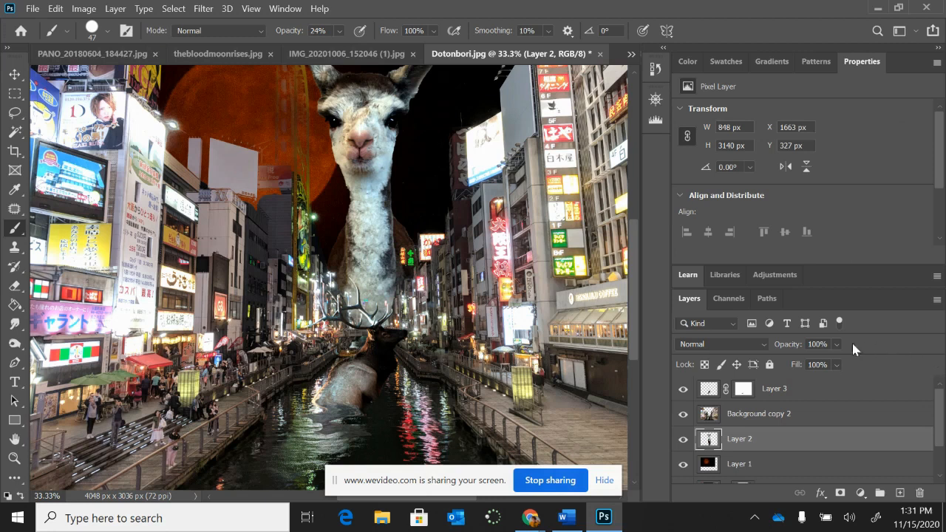
Add a Solid Color fill layer in red ce1616 above the elk's Layer 3
click(790, 396)
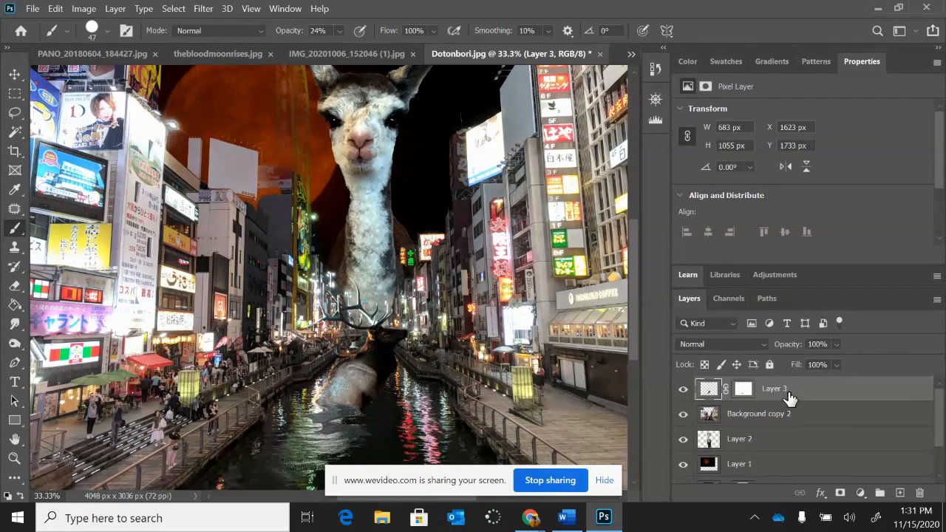
click(862, 493)
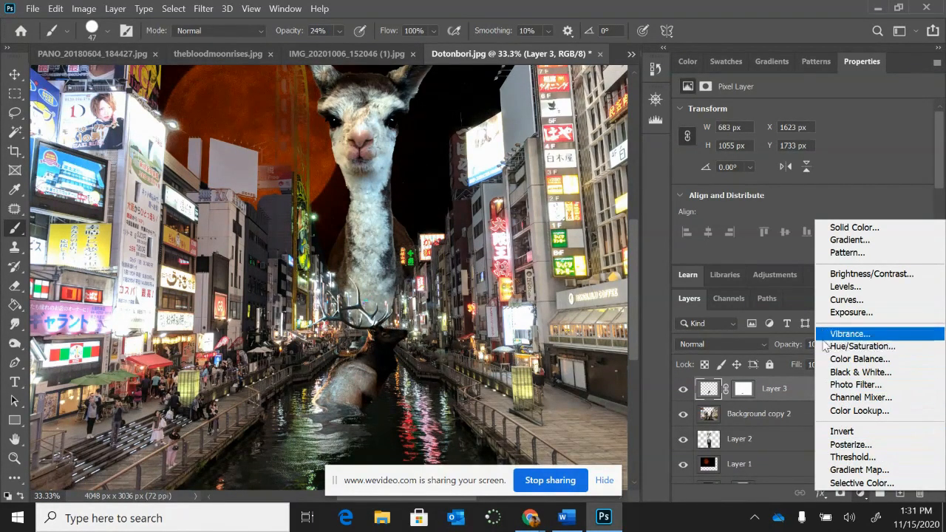
click(838, 227)
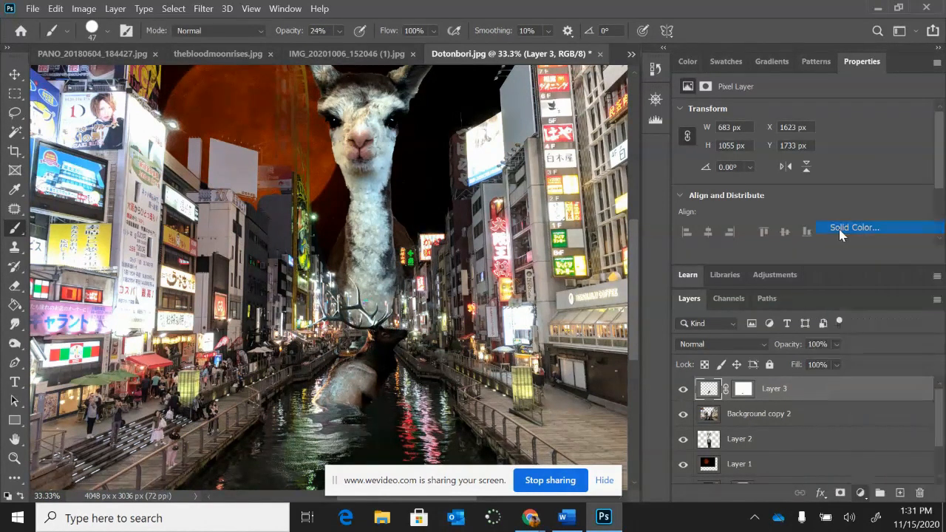
click(640, 148)
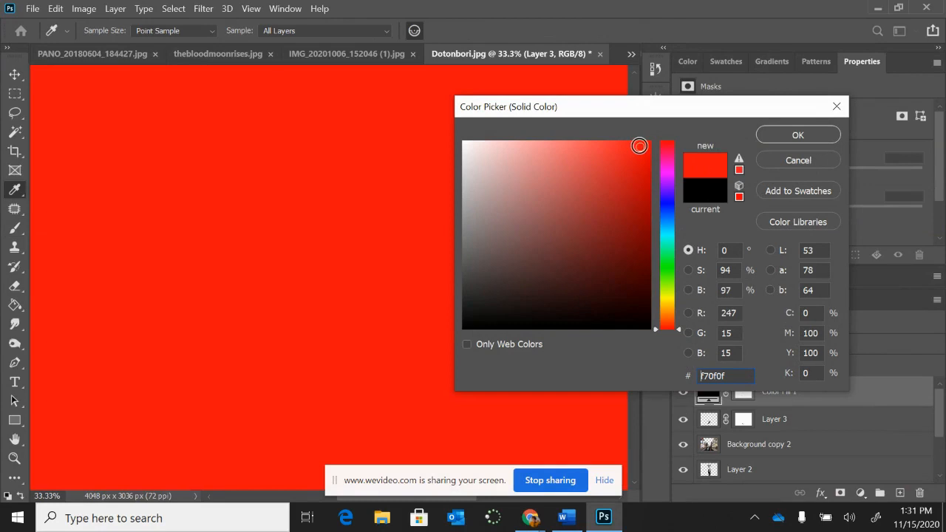
click(631, 176)
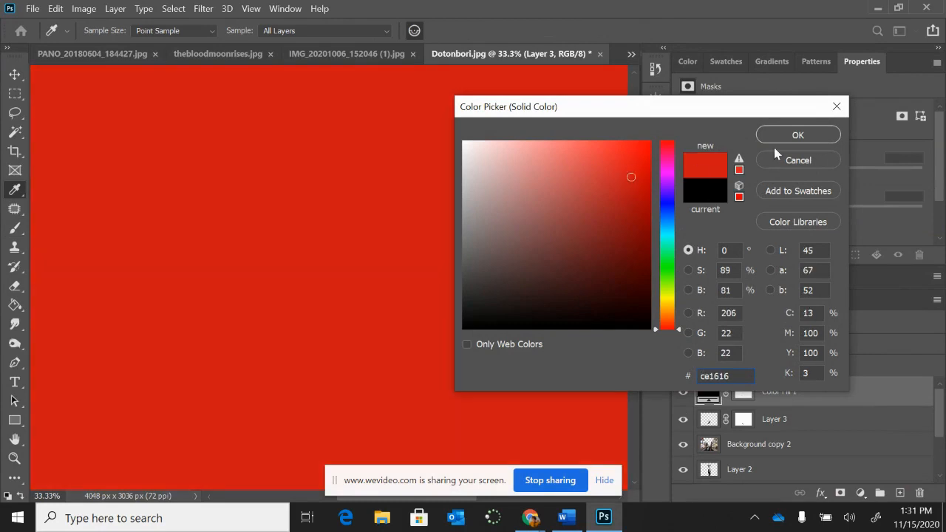
click(799, 135)
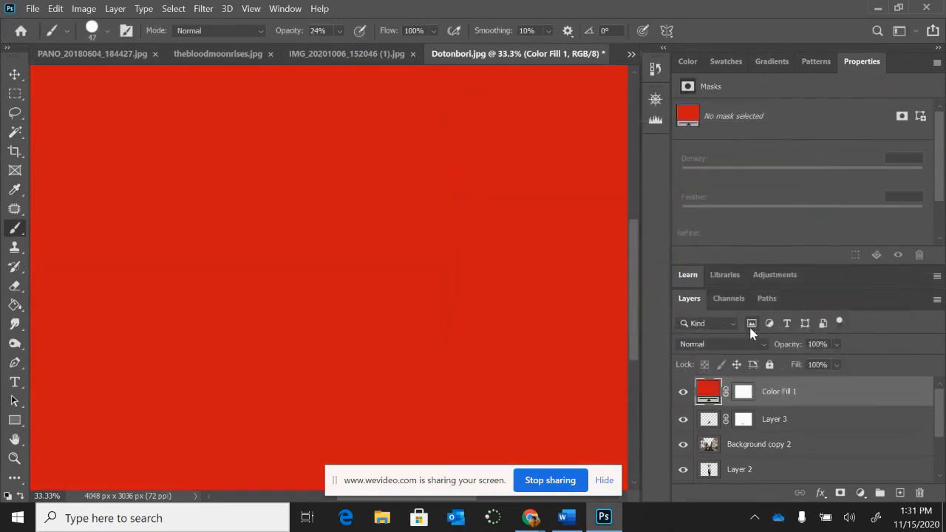
Lower the red fill layer's opacity to 18% to tint the whole composite
click(837, 344)
drag(862, 362, 806, 371)
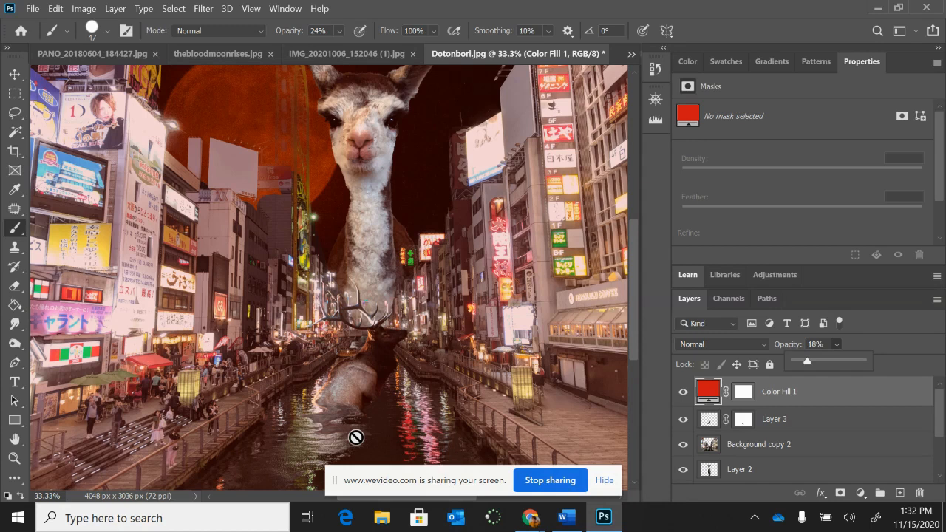
key(ctrl+minus)
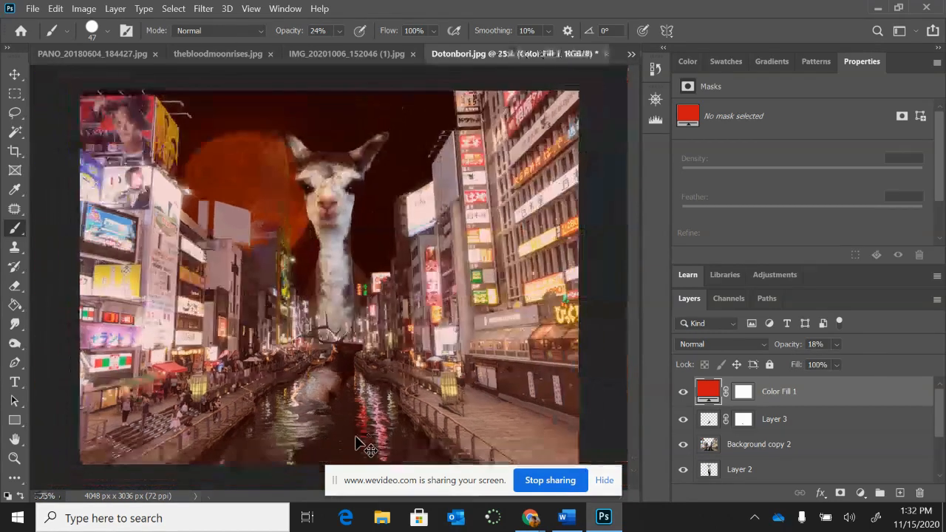